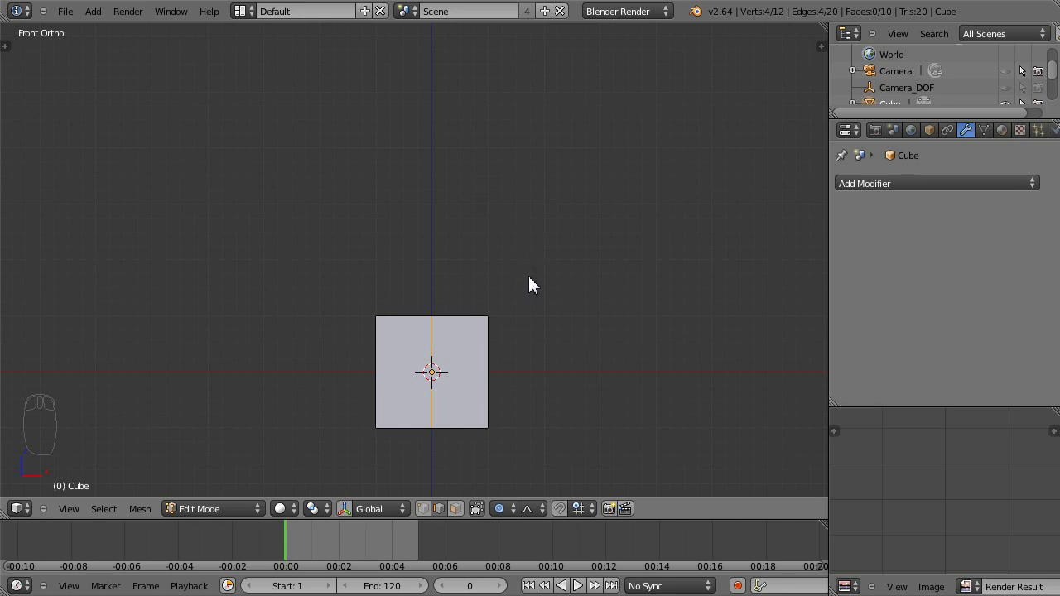
Show the cube mesh in wireframe and switch to vertex selection mode with nothing selected.
{"action": "key", "text": "z"}
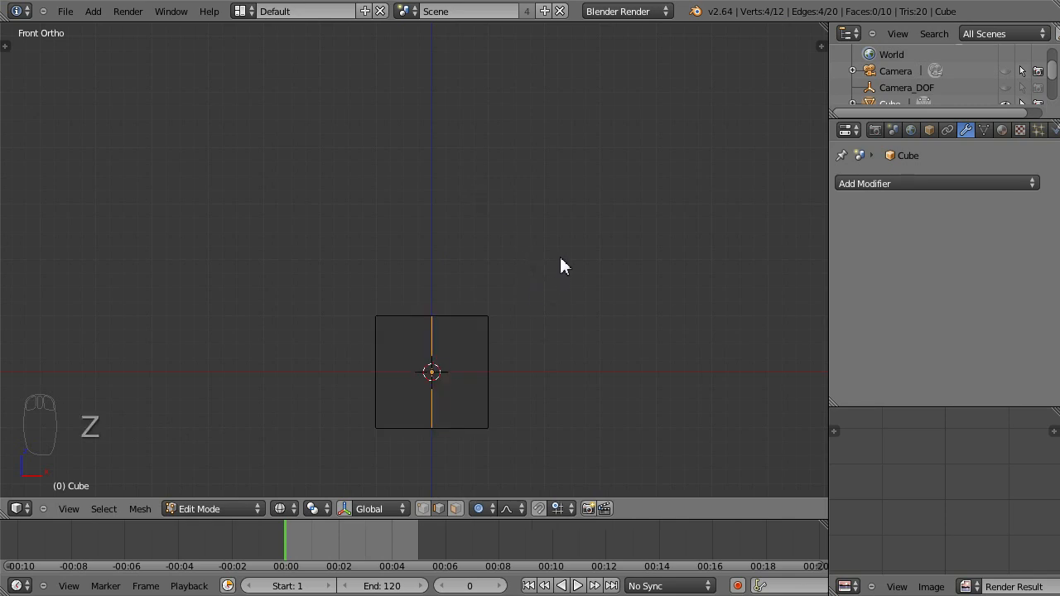
{"action": "key", "text": "Tab"}
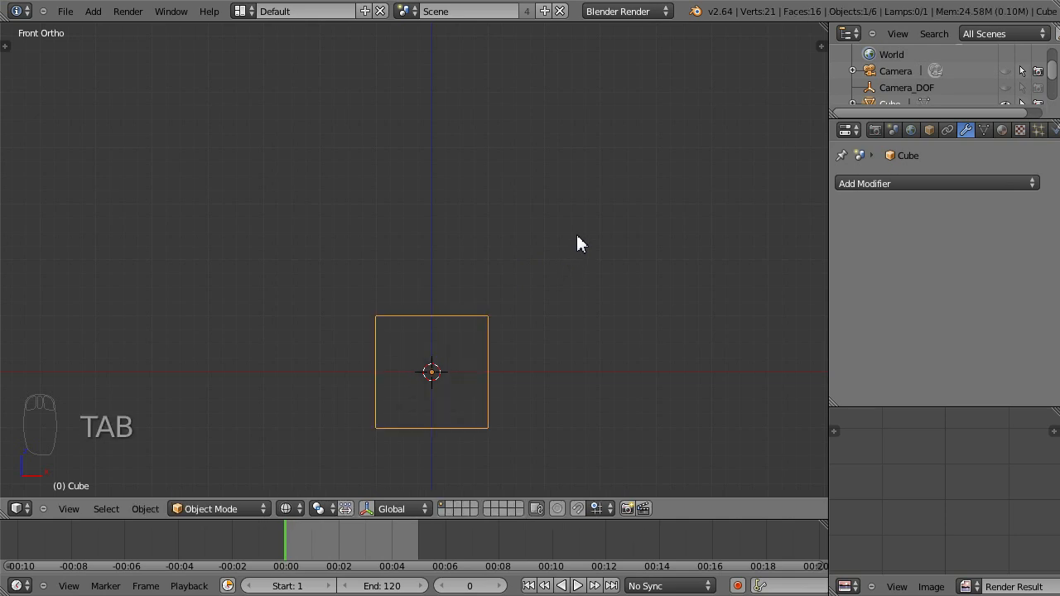
{"action": "key", "text": "Tab"}
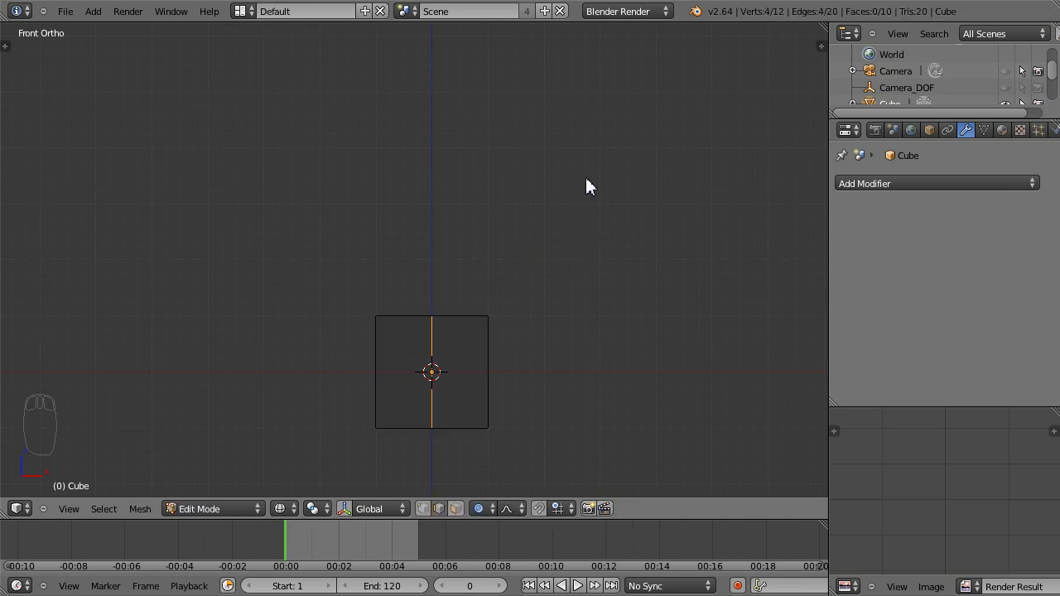
{"action": "key", "text": "space"}
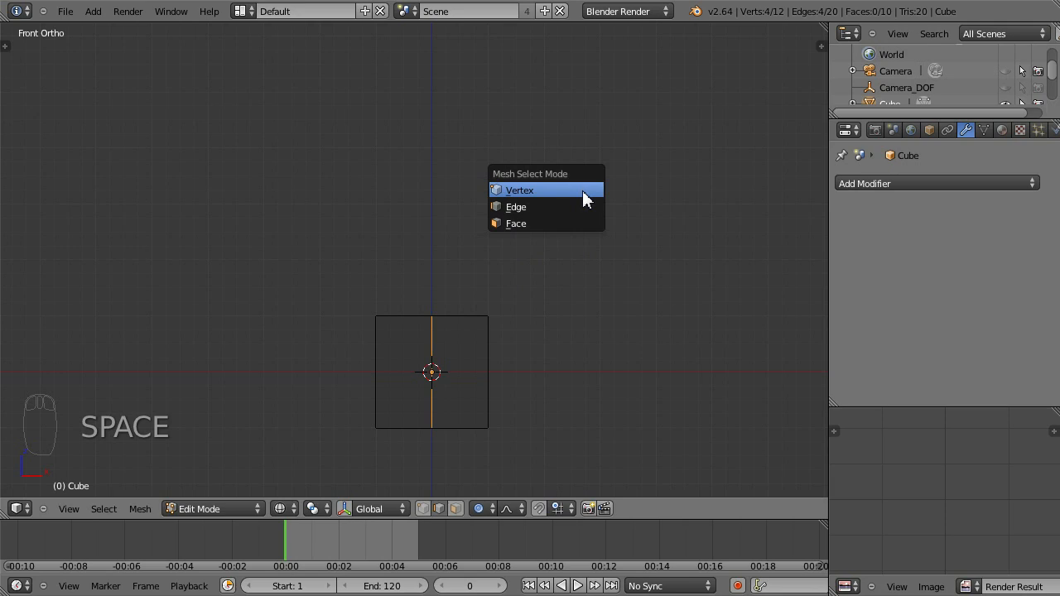
{"action": "left_click", "coordinate": [537, 191]}
{"action": "left_click", "coordinate": [527, 251]}
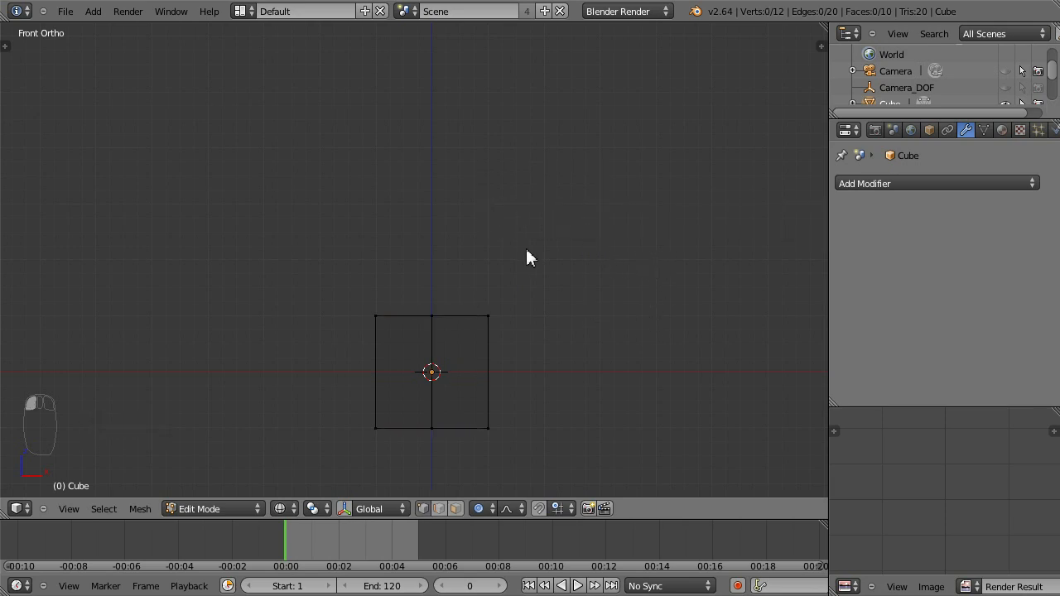
Delete the vertices of the cube's positive-X half in front view and return to solid display.
{"action": "key", "text": "b"}
{"action": "left_click_drag", "start_coordinate": [580, 250], "coordinate": [473, 499]}
{"action": "key", "text": "Delete"}
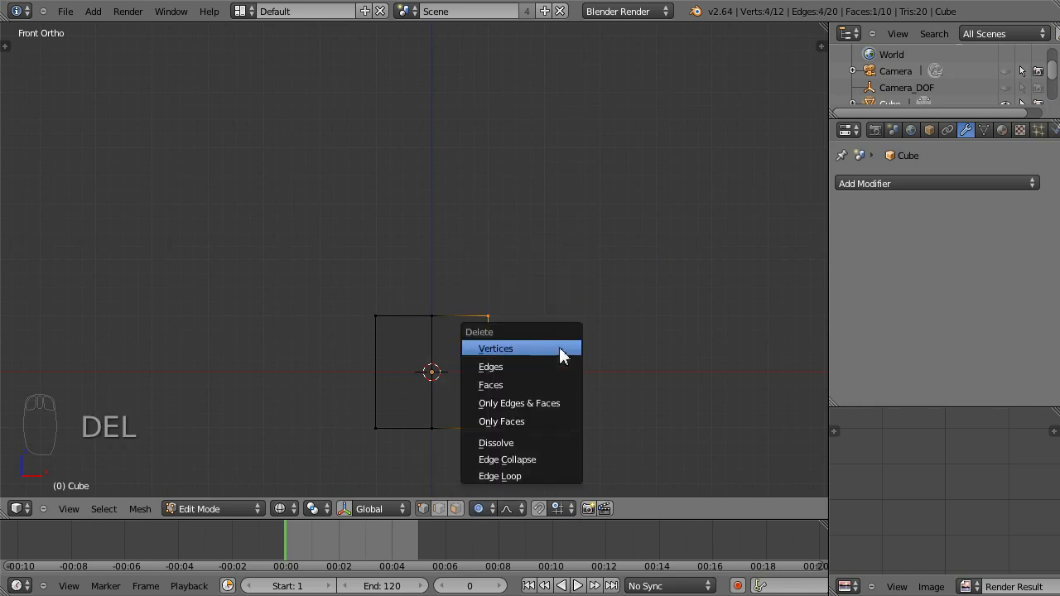
{"action": "left_click", "coordinate": [560, 355]}
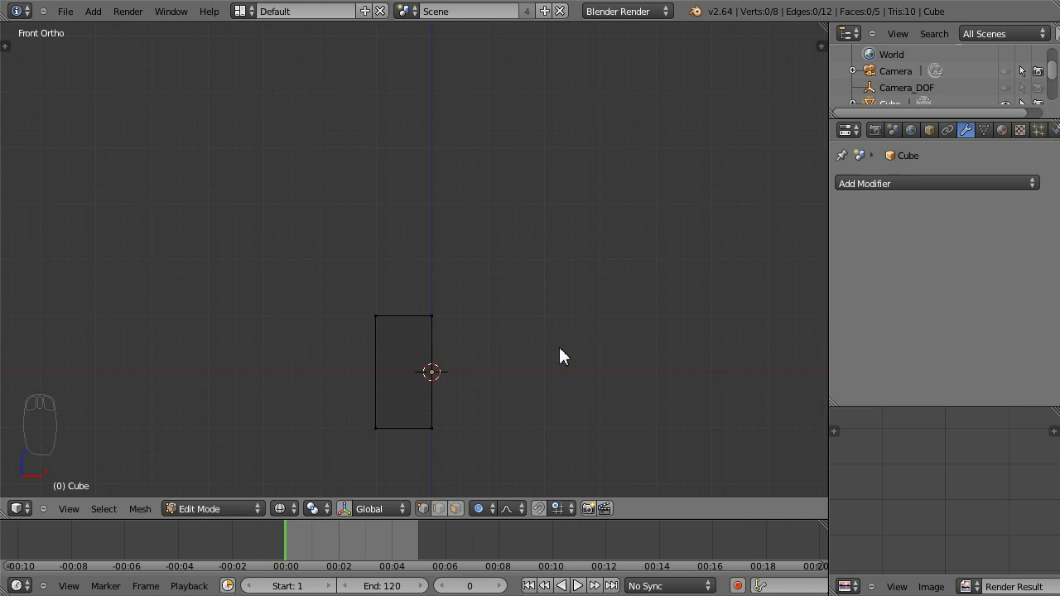
{"action": "key", "text": "z"}
{"action": "mouse_move", "coordinate": [560, 349]}
{"action": "middle_mouse_down"}
{"action": "mouse_move", "coordinate": [499, 270]}
{"action": "mouse_move", "coordinate": [460, 311]}
{"action": "mouse_move", "coordinate": [303, 361]}
{"action": "mouse_move", "coordinate": [376, 425]}
{"action": "mouse_move", "coordinate": [639, 310]}
{"action": "mouse_move", "coordinate": [719, 215]}
{"action": "mouse_move", "coordinate": [257, 359]}
{"action": "mouse_move", "coordinate": [336, 300]}
{"action": "mouse_move", "coordinate": [284, 346]}
{"action": "mouse_move", "coordinate": [119, 401]}
{"action": "middle_mouse_up"}
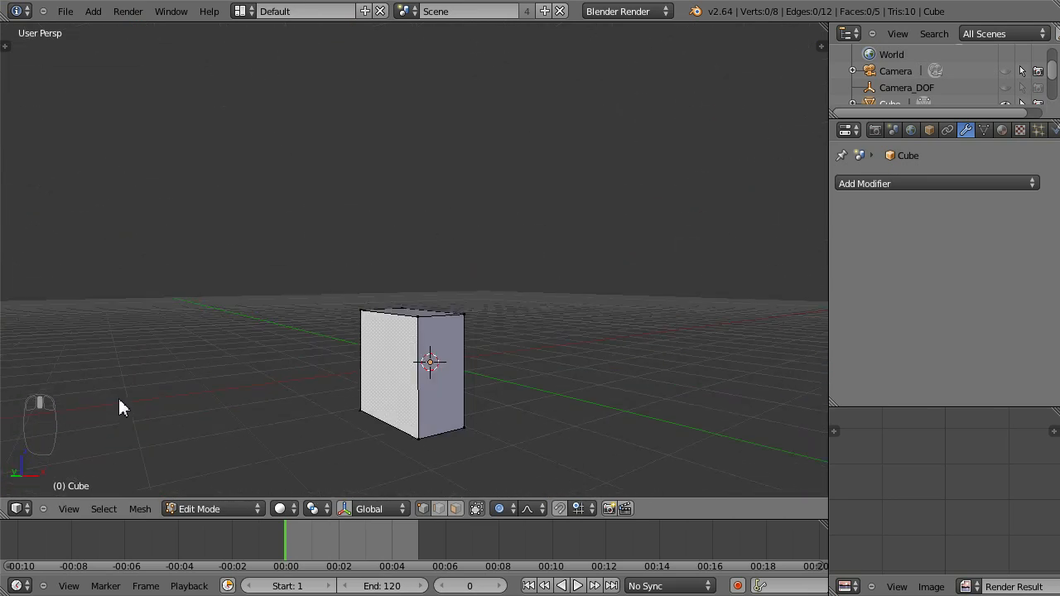
{"action": "middle_click_drag", "start_coordinate": [524, 240], "coordinate": [460, 248]}
{"action": "key", "text": "KP_1"}
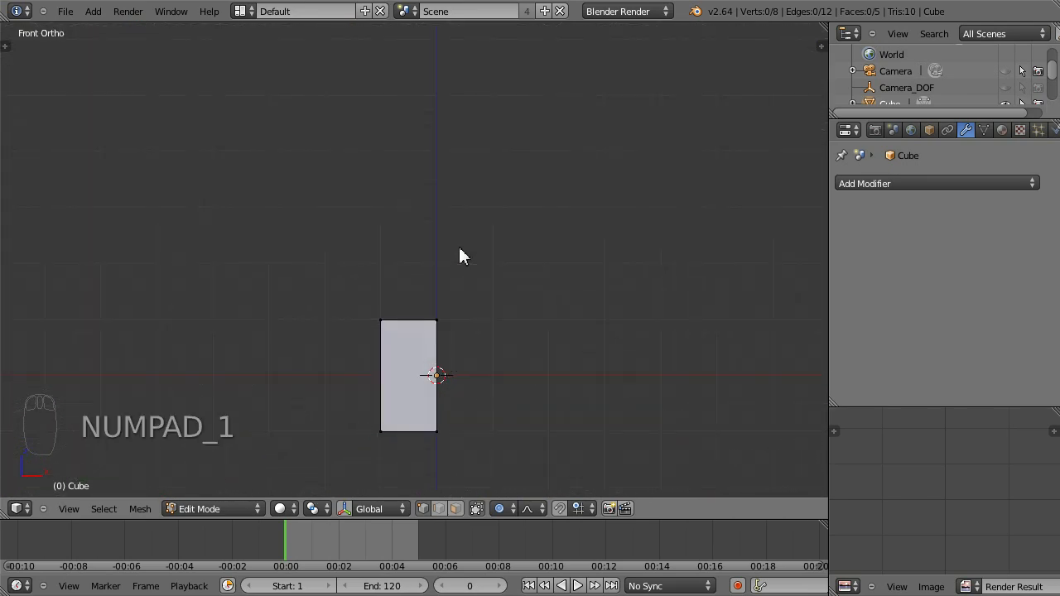
Add a Mirror modifier on the X axis to the half cube in Object Mode and collapse its settings.
{"action": "key", "text": "Tab"}
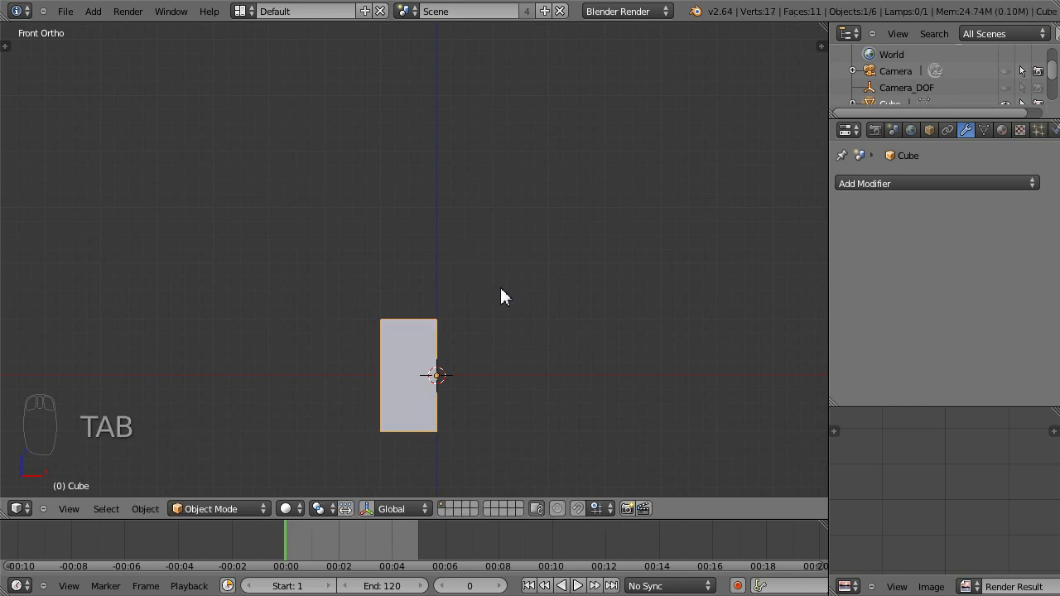
{"action": "left_click", "coordinate": [1007, 184]}
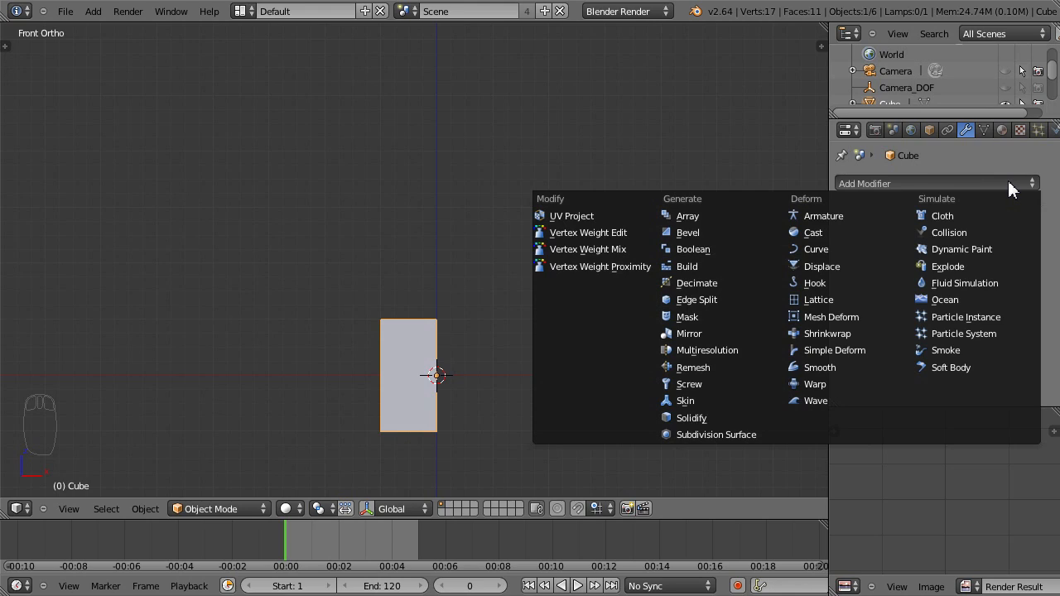
{"action": "left_click", "coordinate": [686, 333]}
{"action": "middle_click_drag", "start_coordinate": [663, 280], "coordinate": [443, 289]}
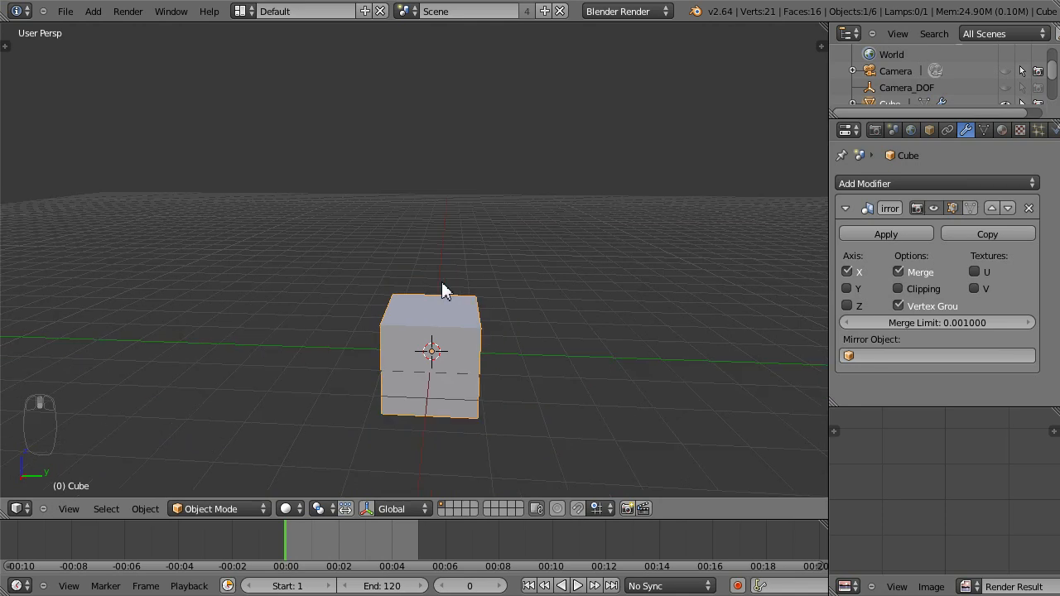
{"action": "middle_click_drag", "start_coordinate": [450, 331], "coordinate": [623, 358]}
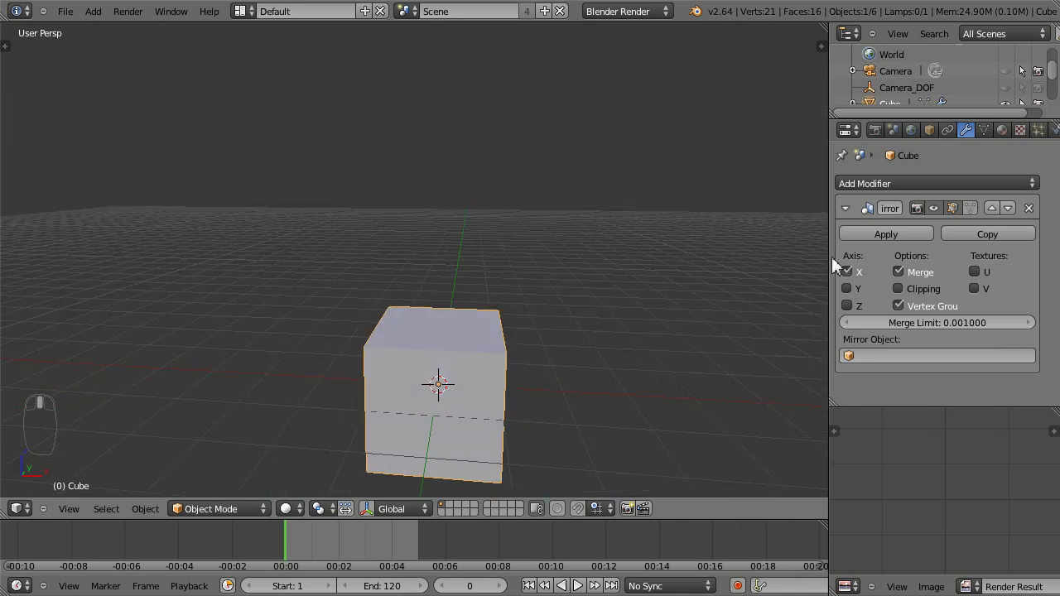
{"action": "left_click", "coordinate": [845, 208]}
{"action": "scroll", "coordinate": [499, 445], "scroll_direction": "down", "scroll_amount": 4}
{"action": "scroll", "coordinate": [499, 443], "scroll_direction": "up", "scroll_amount": 3}
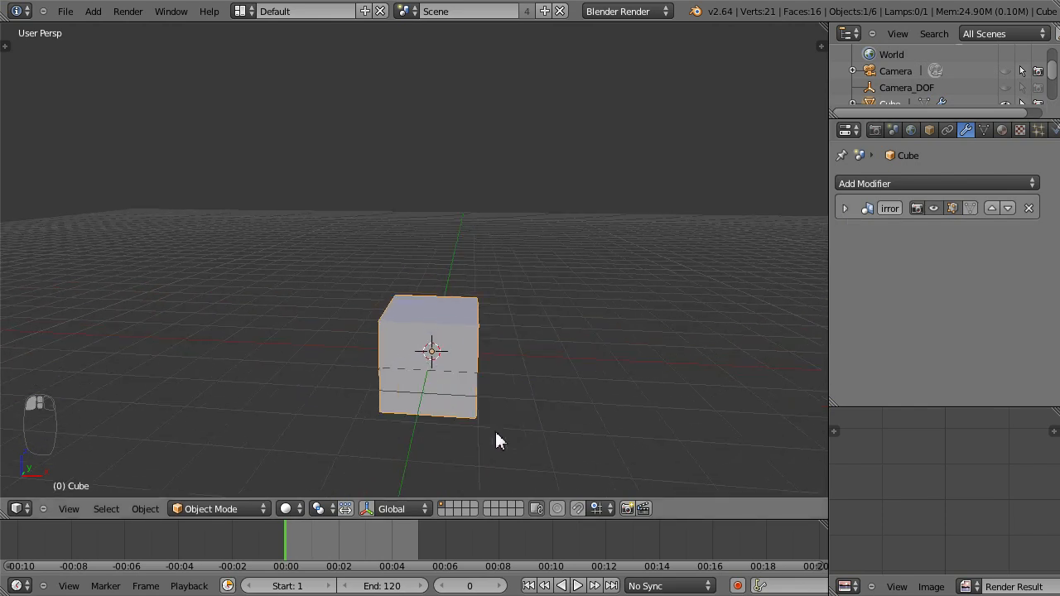
Add a Subdivision Surface modifier to the cube with View and Render subdivisions both set to 4.
{"action": "left_click", "coordinate": [936, 184]}
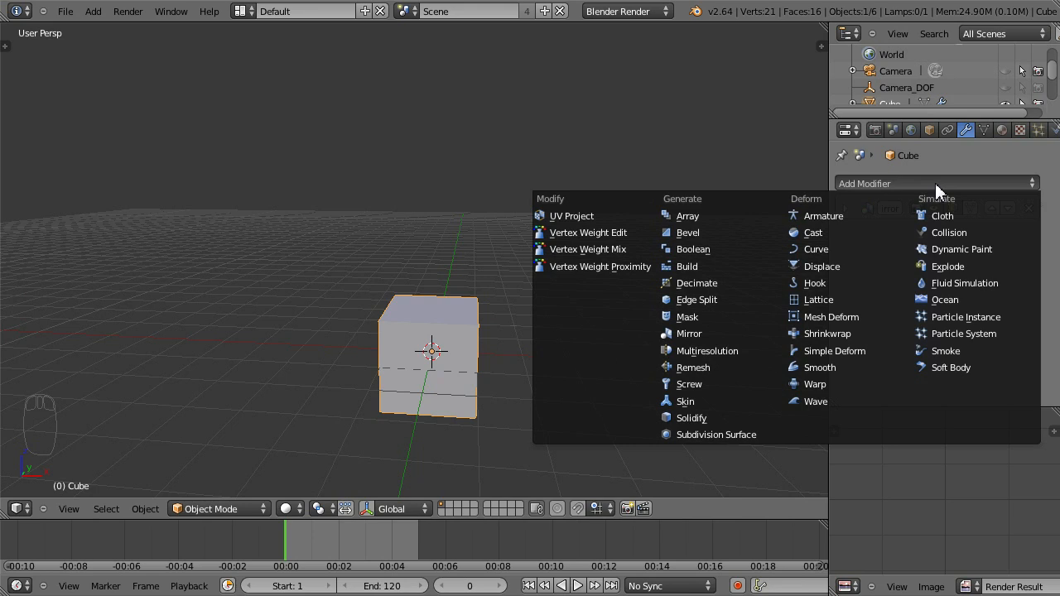
{"action": "left_click", "coordinate": [715, 434]}
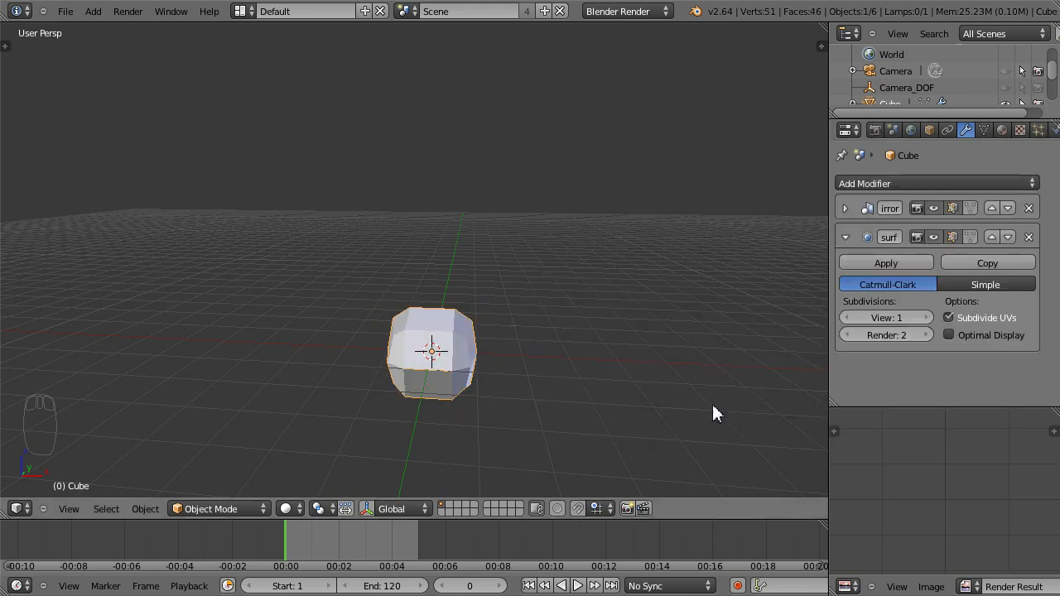
{"action": "middle_click_drag", "start_coordinate": [712, 412], "coordinate": [584, 372]}
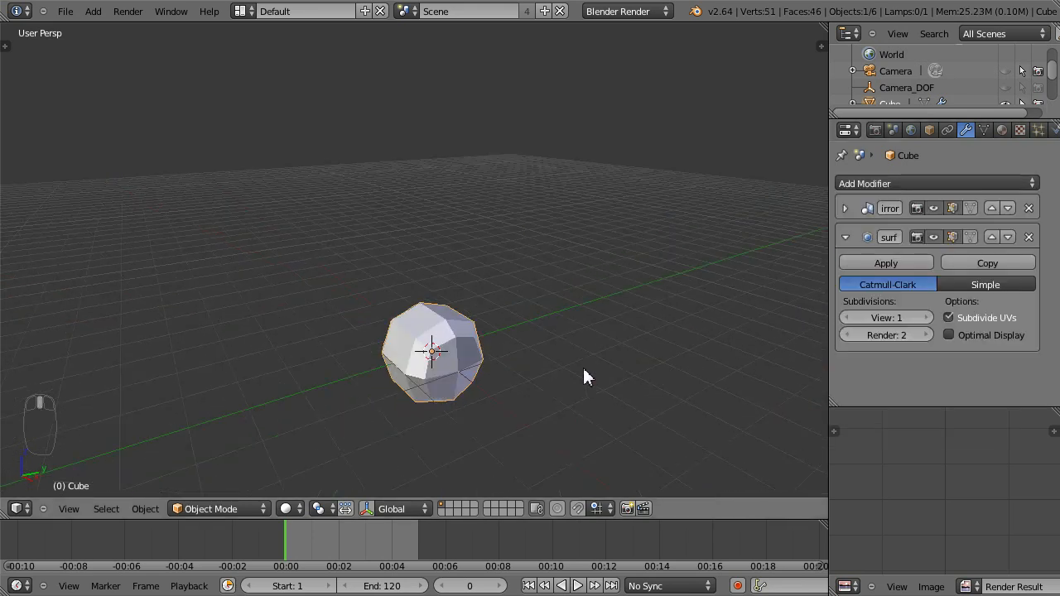
{"action": "left_click", "coordinate": [926, 318]}
{"action": "left_click", "coordinate": [927, 318]}
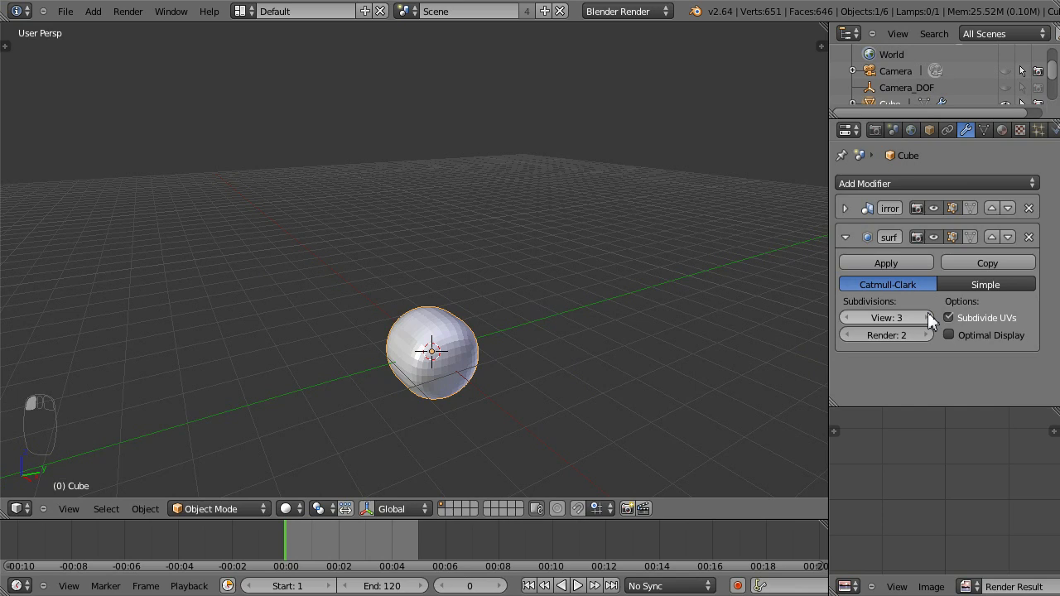
{"action": "left_click", "coordinate": [927, 318]}
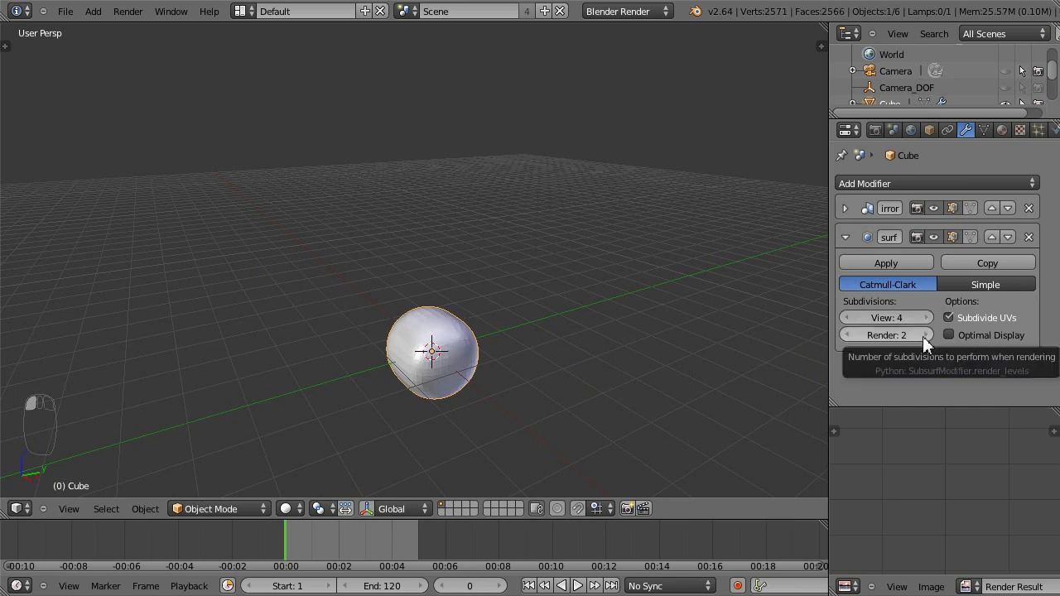
{"action": "left_click", "coordinate": [925, 335]}
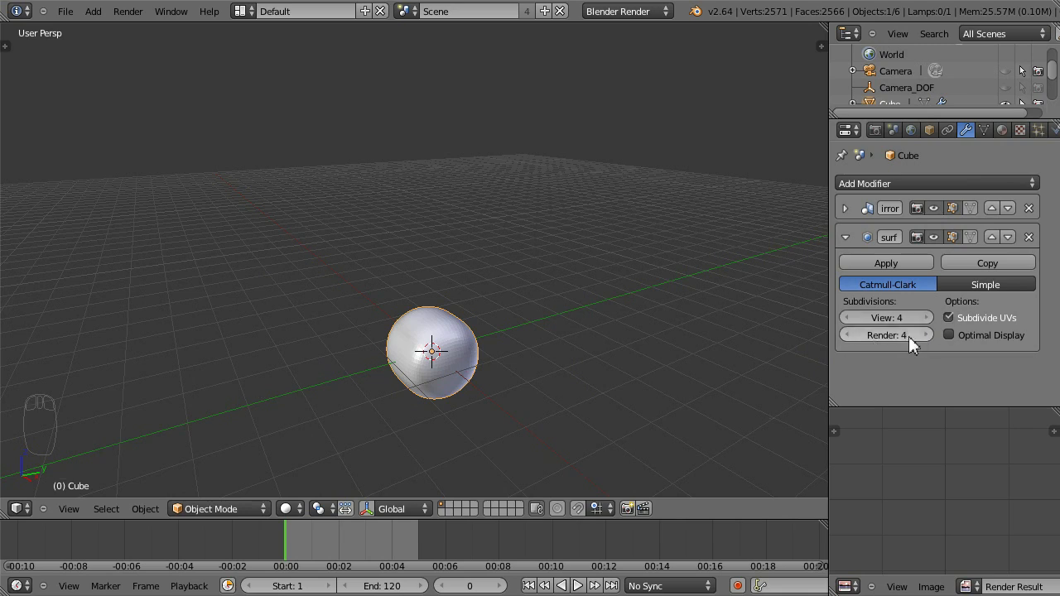
{"action": "left_click", "coordinate": [846, 237]}
{"action": "scroll", "coordinate": [450, 344], "scroll_direction": "up", "scroll_amount": 2}
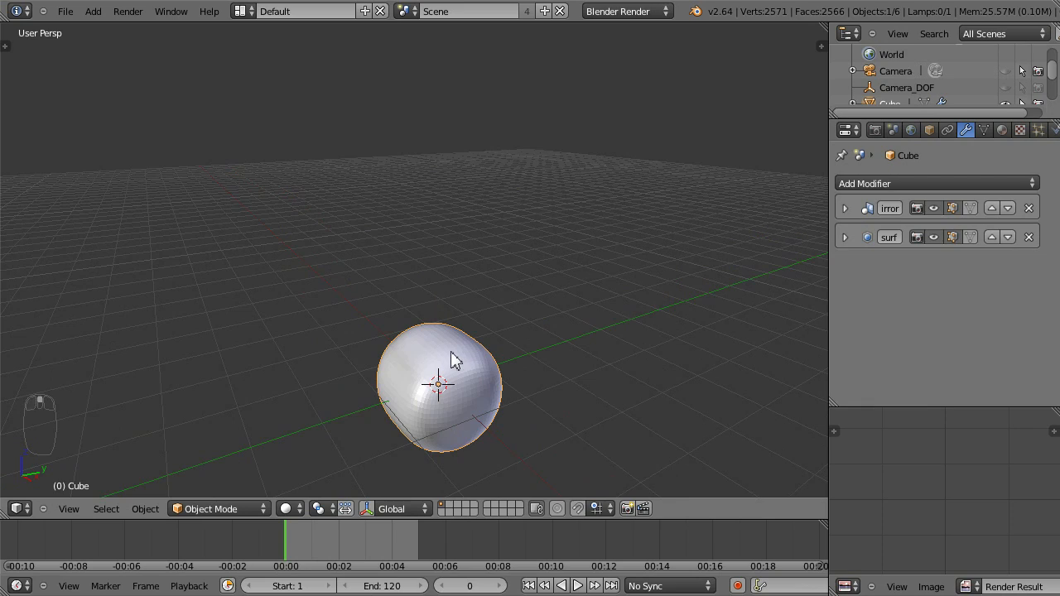
Apply smooth shading to the cube.
{"action": "key", "text": "n"}
{"action": "key", "text": "t"}
{"action": "mouse_move", "coordinate": [107, 49]}
{"action": "left_mouse_down"}
{"action": "mouse_move", "coordinate": [111, 132]}
{"action": "mouse_move", "coordinate": [115, 123]}
{"action": "left_mouse_up"}
{"action": "left_click", "coordinate": [31, 73]}
{"action": "key", "text": "n"}
{"action": "key", "text": "t"}
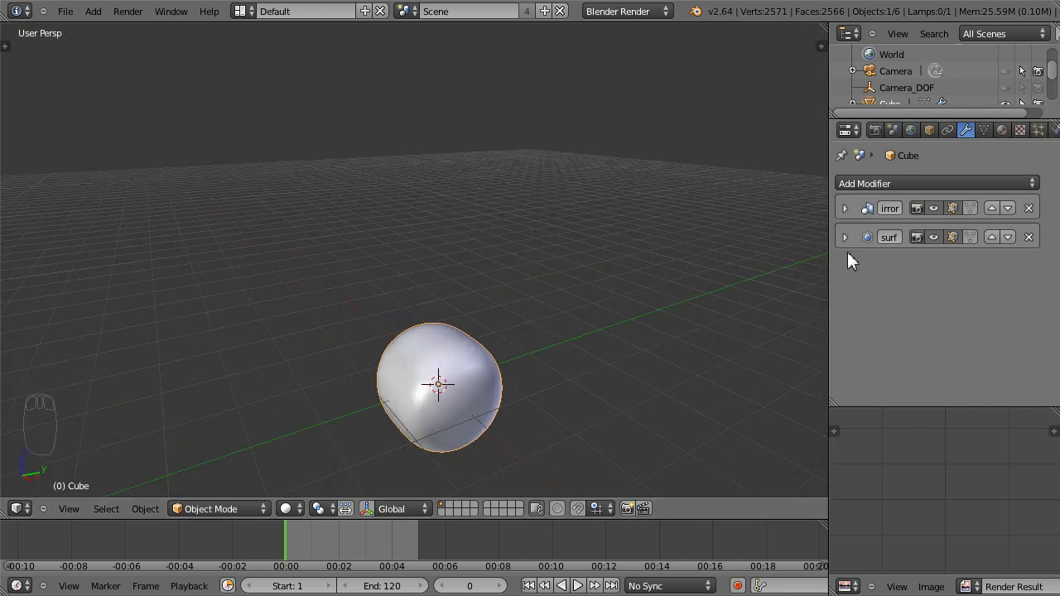
Add a Bevel modifier and move it above the Subdivision Surface modifier in the cube's modifier stack.
{"action": "left_click", "coordinate": [935, 183]}
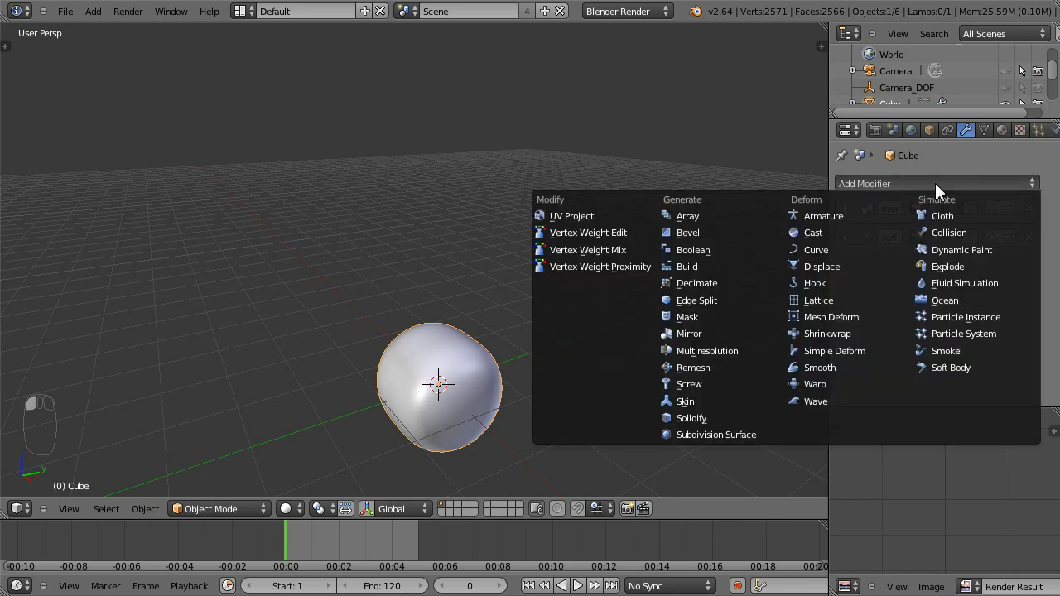
{"action": "left_click", "coordinate": [700, 234]}
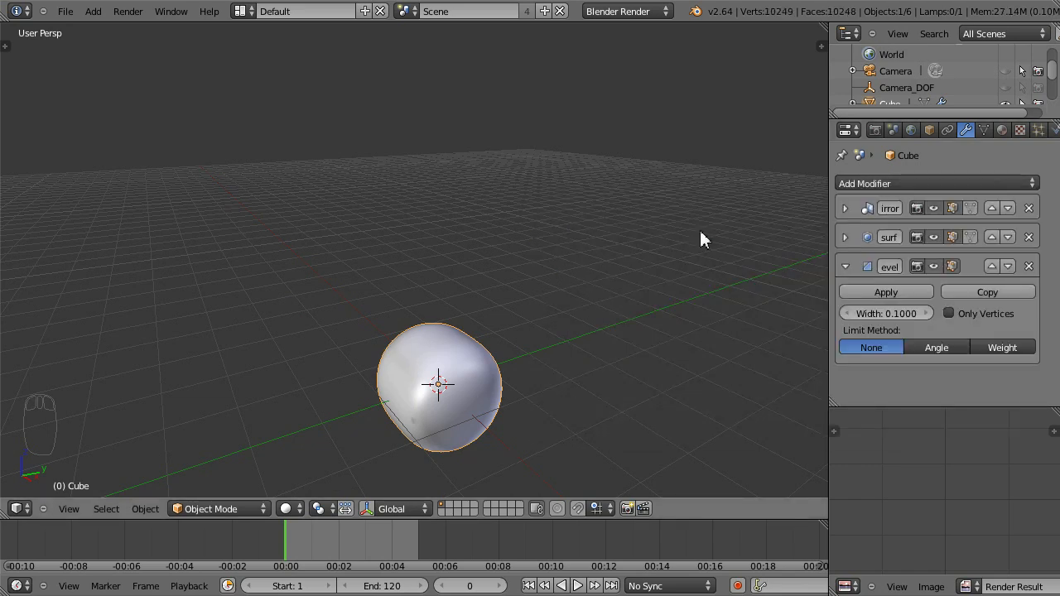
{"action": "left_click", "coordinate": [845, 266]}
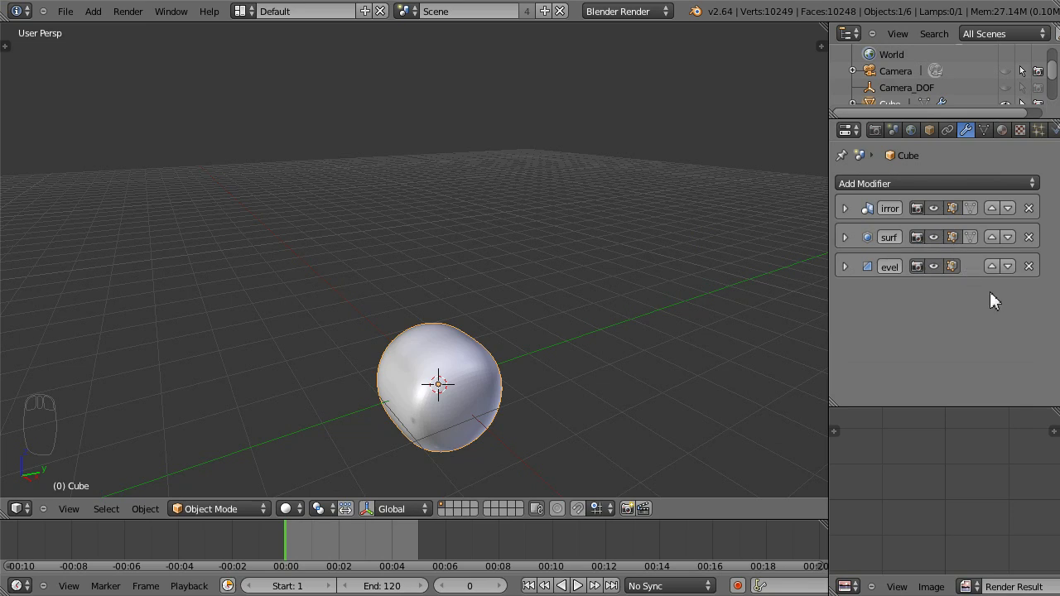
{"action": "left_click", "coordinate": [992, 265]}
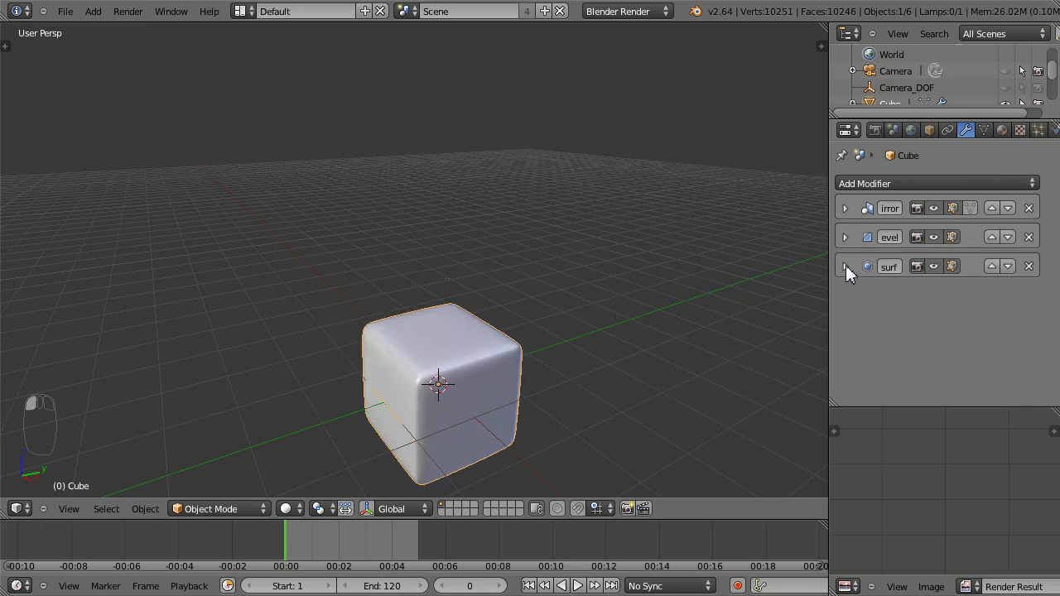
{"action": "left_click", "coordinate": [845, 238]}
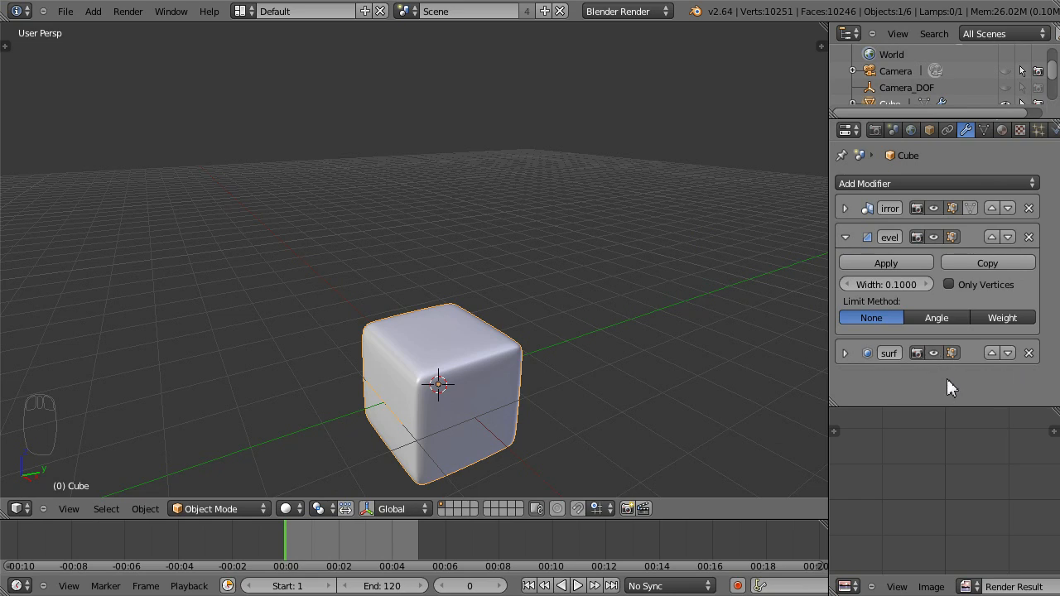
{"action": "middle_click_drag", "start_coordinate": [610, 400], "coordinate": [617, 344]}
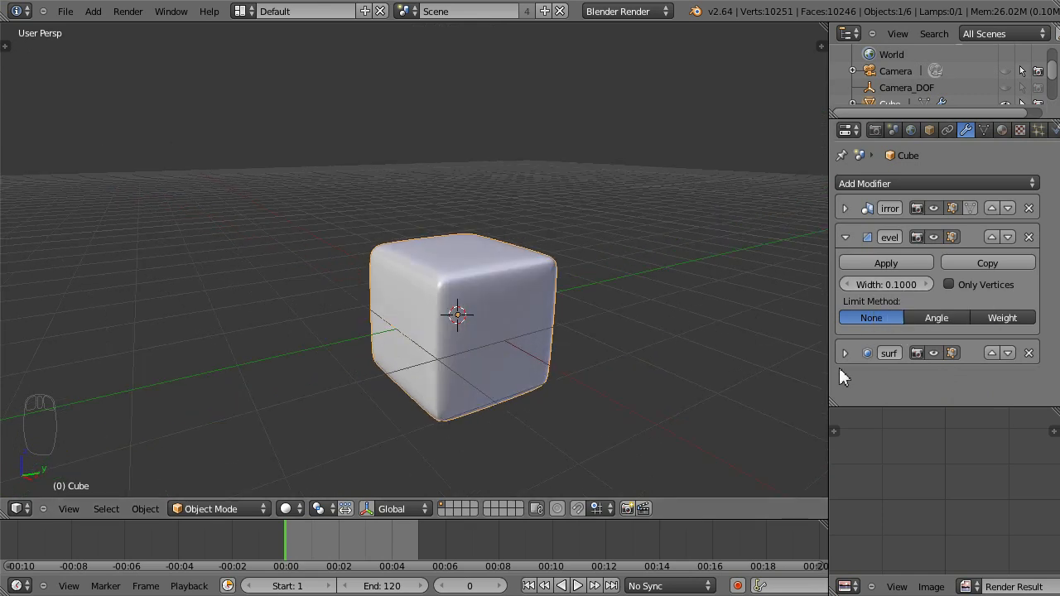
Widen the modifier settings area and set the cube's Bevel width to 0.0950.
{"action": "left_click_drag", "start_coordinate": [827, 351], "coordinate": [747, 350]}
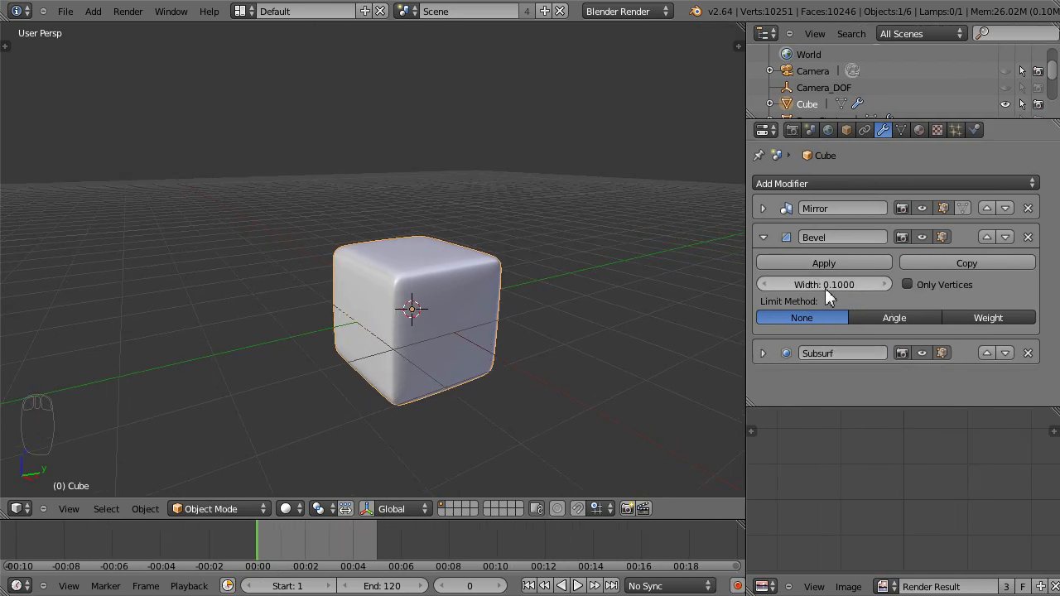
{"action": "left_click_drag", "start_coordinate": [840, 287], "coordinate": [703, 296]}
{"action": "scroll", "coordinate": [529, 294], "scroll_direction": "up", "scroll_amount": 2}
{"action": "middle_click_drag", "start_coordinate": [529, 294], "coordinate": [580, 317]}
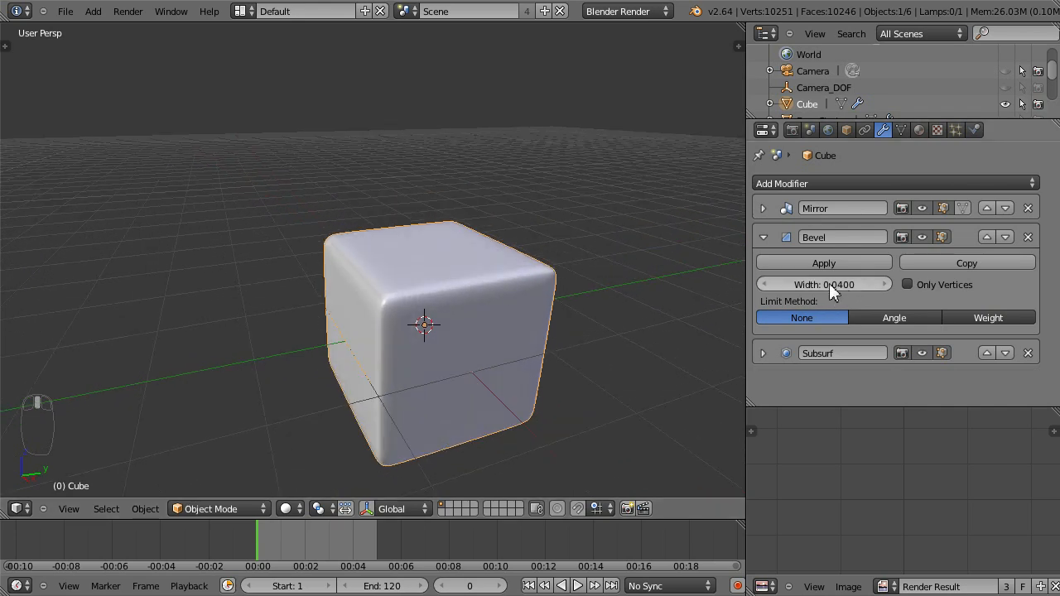
{"action": "left_click_drag", "start_coordinate": [833, 283], "coordinate": [710, 272]}
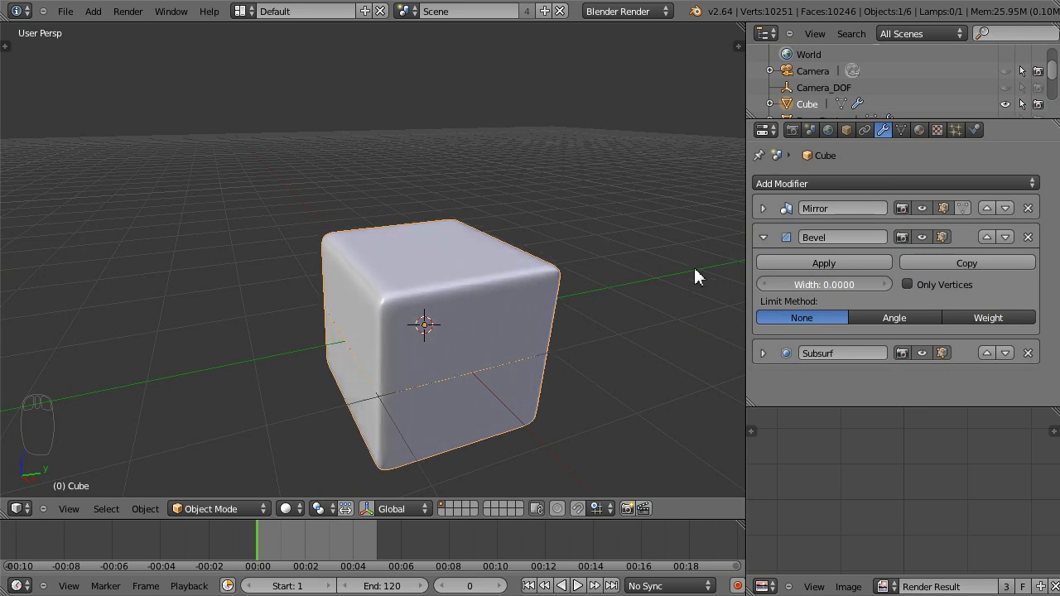
{"action": "left_click_drag", "start_coordinate": [642, 275], "coordinate": [710, 276]}
{"action": "middle_click_drag", "start_coordinate": [509, 432], "coordinate": [640, 408]}
{"action": "scroll", "coordinate": [624, 421], "scroll_direction": "down", "scroll_amount": 2}
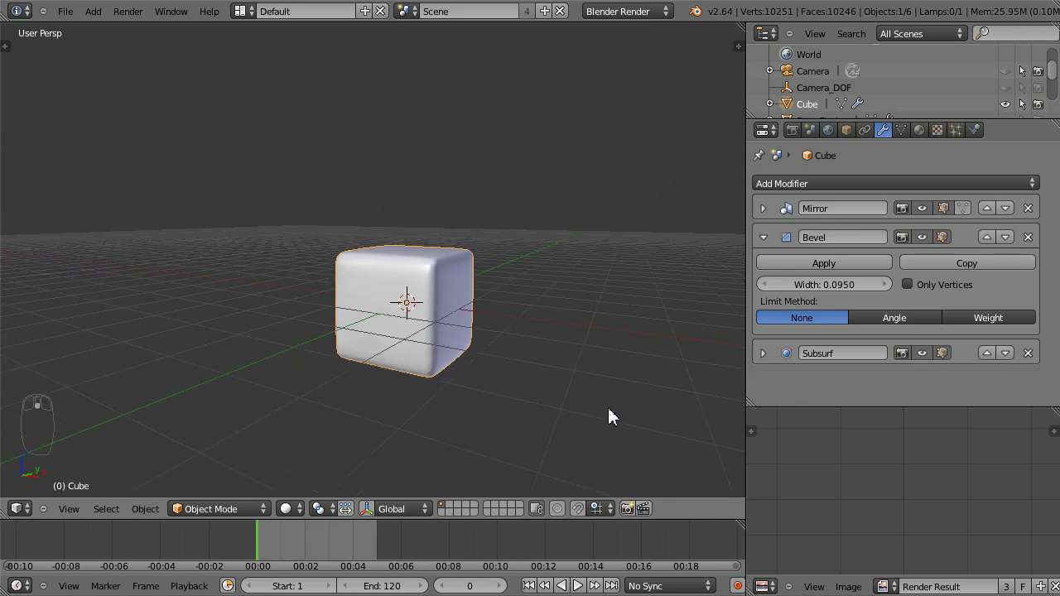
{"action": "middle_click_drag", "start_coordinate": [593, 328], "coordinate": [550, 287]}
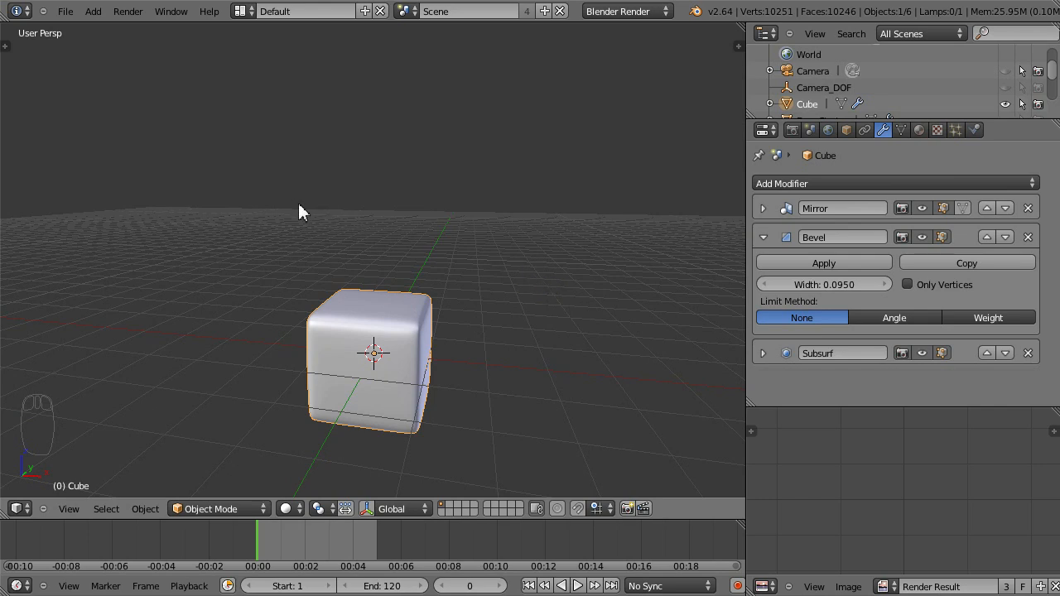
{"action": "middle_click_drag", "start_coordinate": [366, 199], "coordinate": [265, 179]}
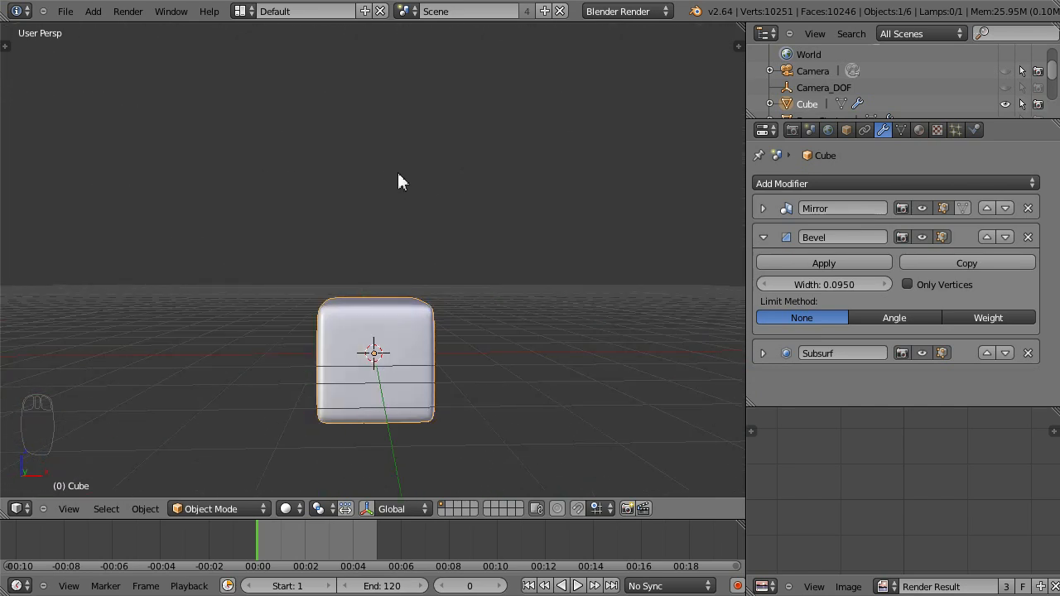
Save the scene as a new file named Spaceship01 in the BlenderSensei ExampleFiles folder.
{"action": "left_click", "coordinate": [64, 12]}
{"action": "left_click", "coordinate": [90, 133]}
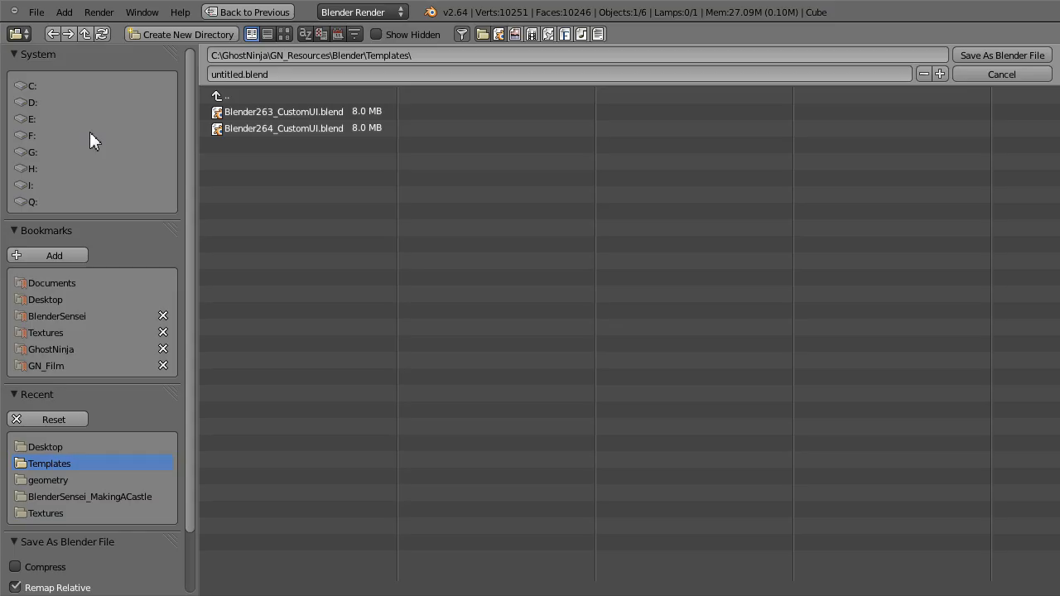
{"action": "left_click", "coordinate": [78, 316]}
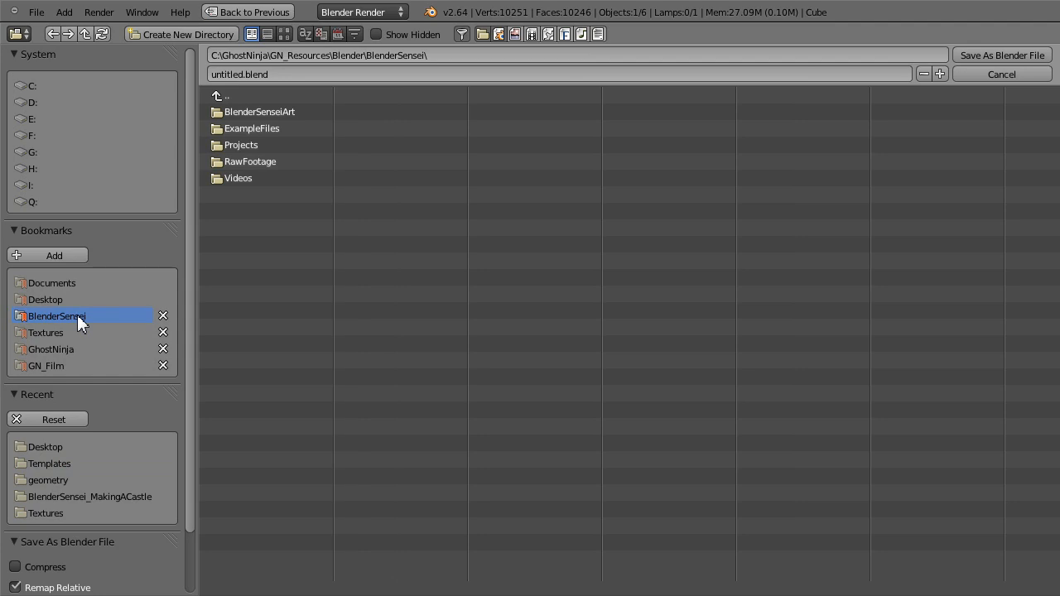
{"action": "left_click", "coordinate": [271, 128]}
{"action": "left_click", "coordinate": [293, 79]}
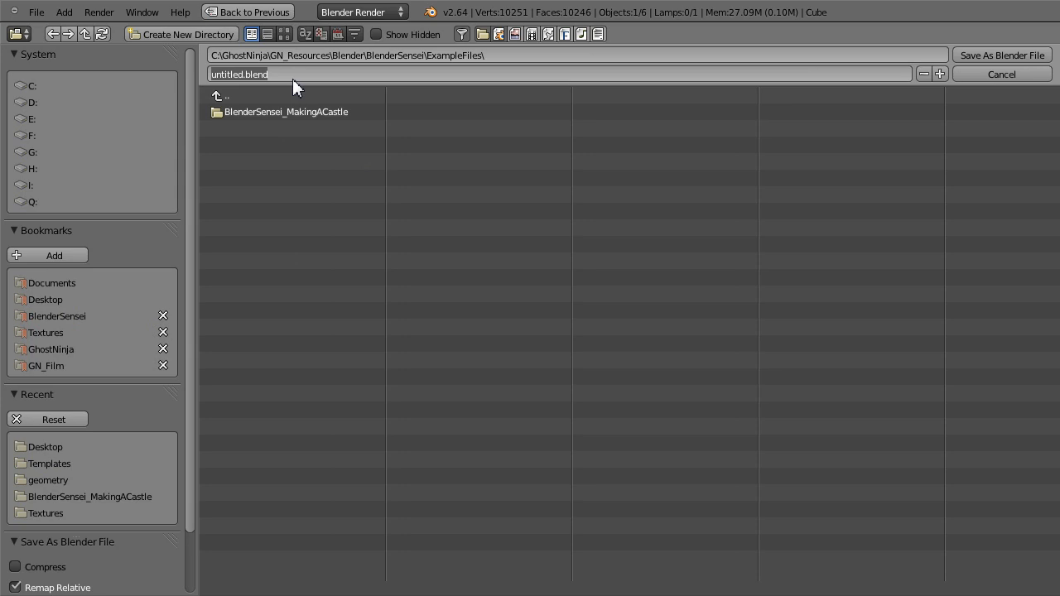
{"action": "type", "text": "Spaceship01"}
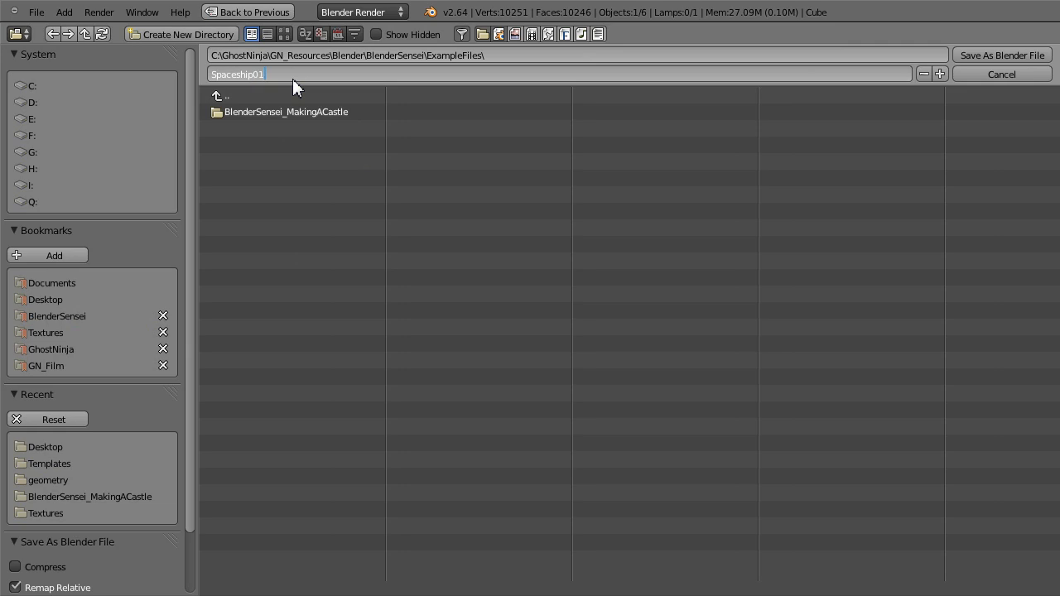
{"action": "left_click", "coordinate": [1022, 52]}
{"action": "left_click", "coordinate": [1022, 52]}
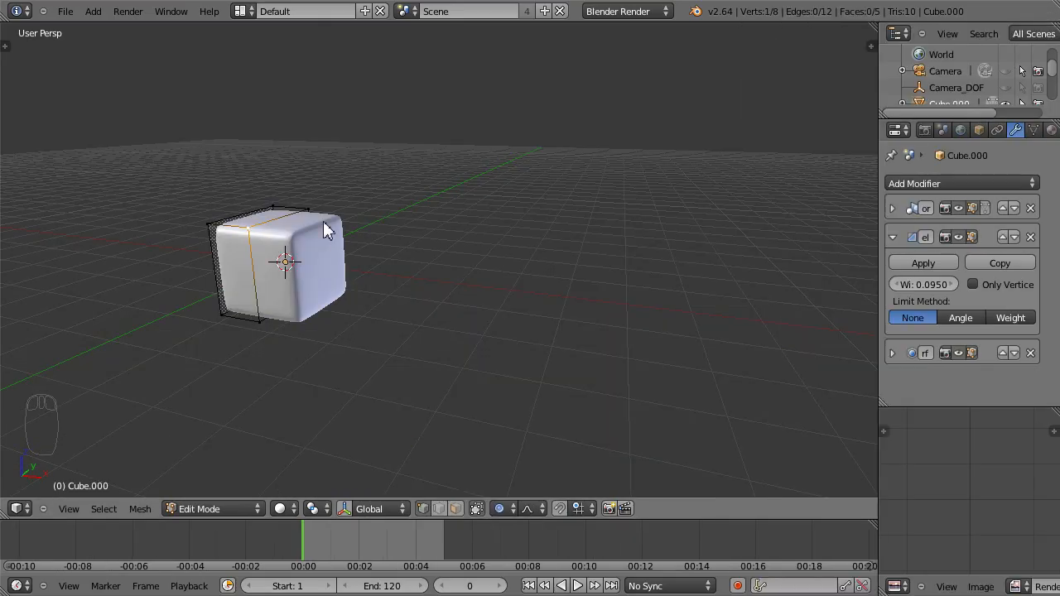
Try moving the cube's selected centre-seam vertex off the mirror plane while mirror clipping is off.
{"action": "key", "text": "g"}
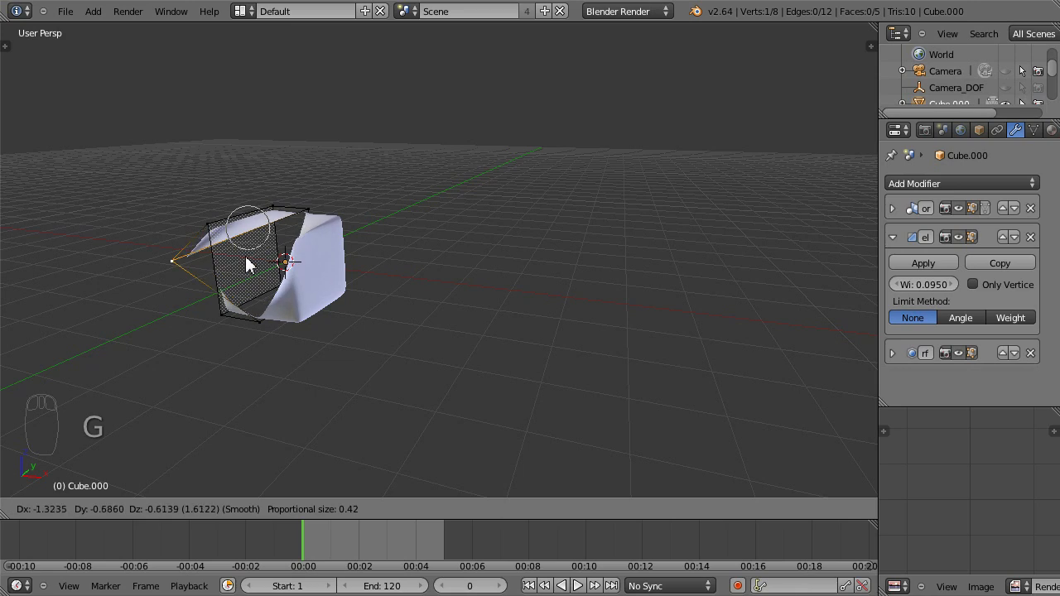
{"action": "left_click", "coordinate": [253, 265]}
{"action": "middle_click_drag", "start_coordinate": [185, 379], "coordinate": [290, 377]}
{"action": "key", "text": "g"}
{"action": "left_click", "coordinate": [246, 324]}
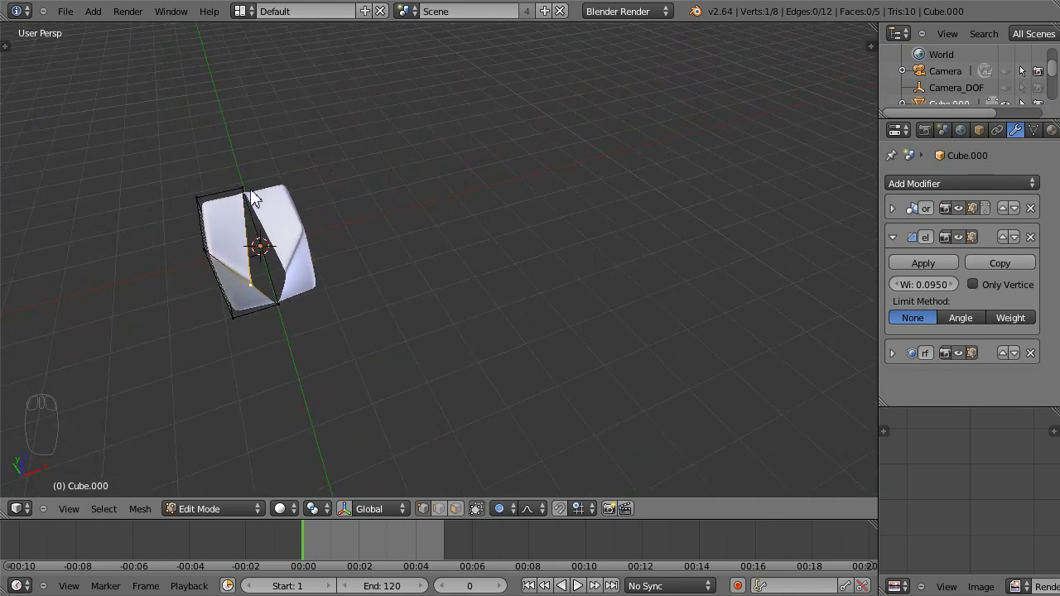
{"action": "middle_click_drag", "start_coordinate": [346, 364], "coordinate": [521, 290]}
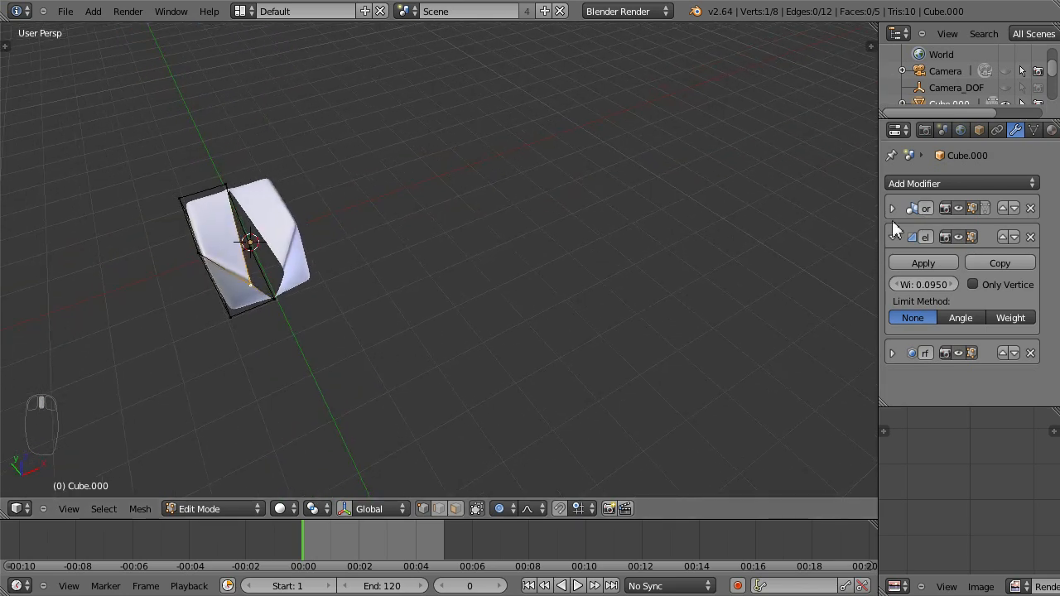
Widen the modifier settings area and enable Clipping in the cube's Mirror modifier.
{"action": "left_click_drag", "start_coordinate": [880, 222], "coordinate": [736, 220]}
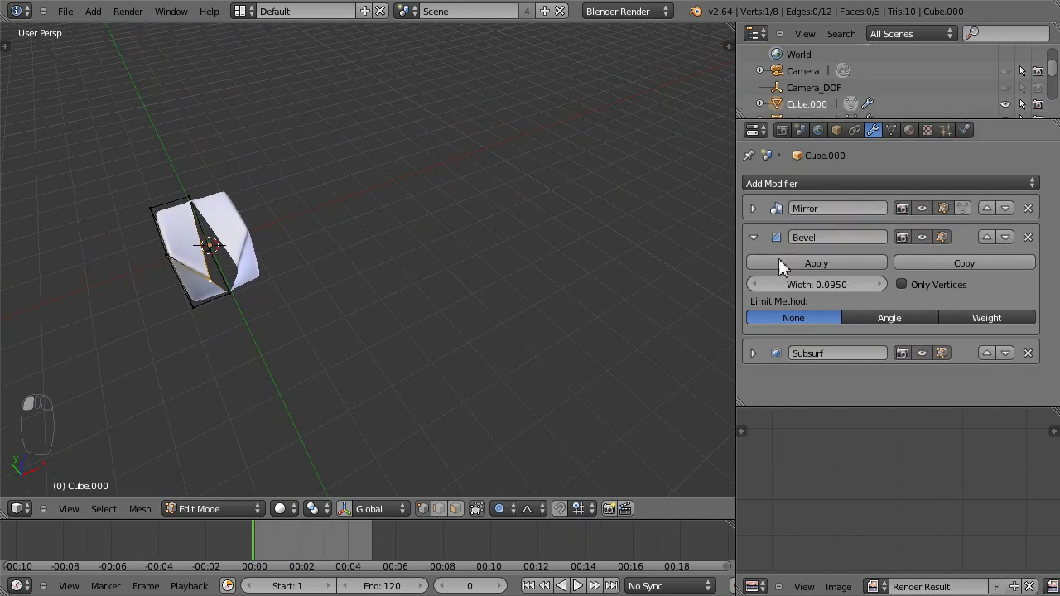
{"action": "left_click", "coordinate": [753, 208]}
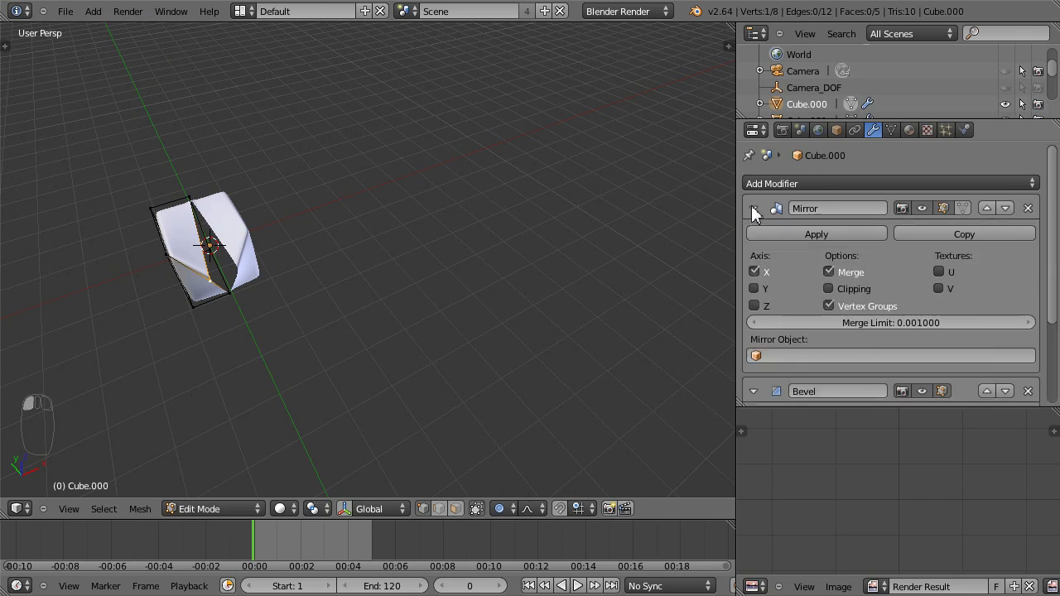
{"action": "left_click", "coordinate": [829, 289]}
{"action": "middle_click_drag", "start_coordinate": [712, 313], "coordinate": [482, 287]}
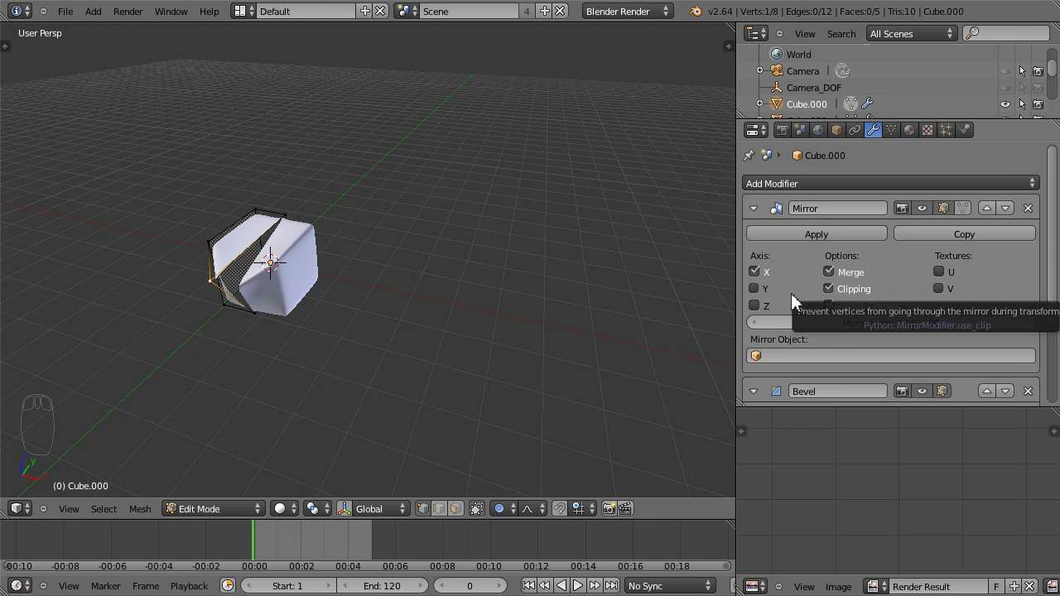
{"action": "middle_click_drag", "start_coordinate": [386, 330], "coordinate": [428, 353], "text": "shift"}
{"action": "mouse_move", "coordinate": [369, 337]}
{"action": "middle_mouse_down"}
{"action": "mouse_move", "coordinate": [315, 452]}
{"action": "mouse_move", "coordinate": [383, 368]}
{"action": "mouse_move", "coordinate": [377, 352]}
{"action": "middle_mouse_up"}
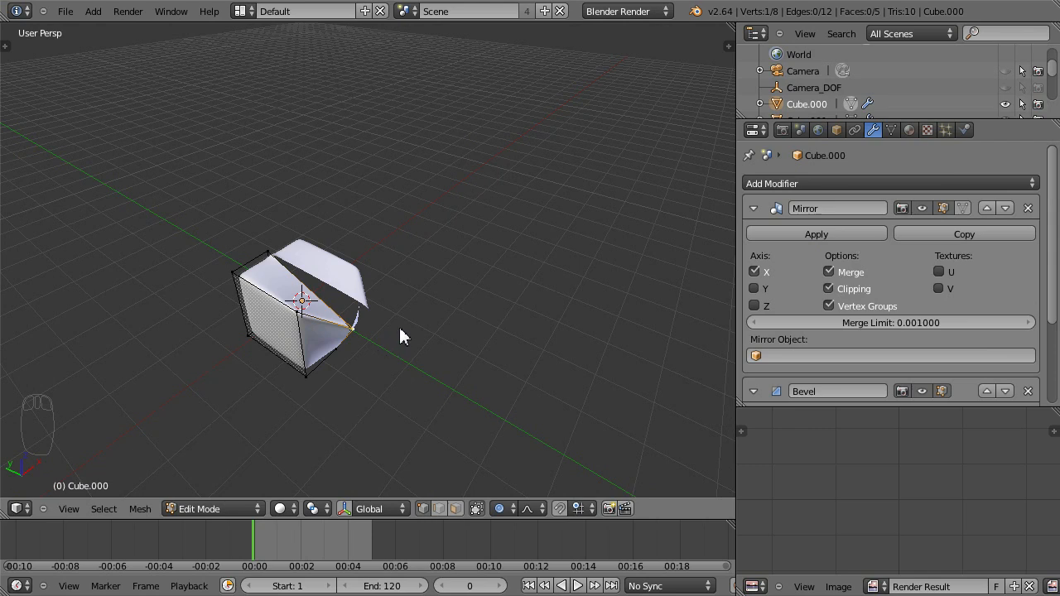
Undo the seam vertex moves and try moving the same vertex with Clipping enabled.
{"action": "key", "text": "ctrl+z"}
{"action": "key", "text": "ctrl+z"}
{"action": "key", "text": "ctrl+z"}
{"action": "key", "text": "ctrl+z"}
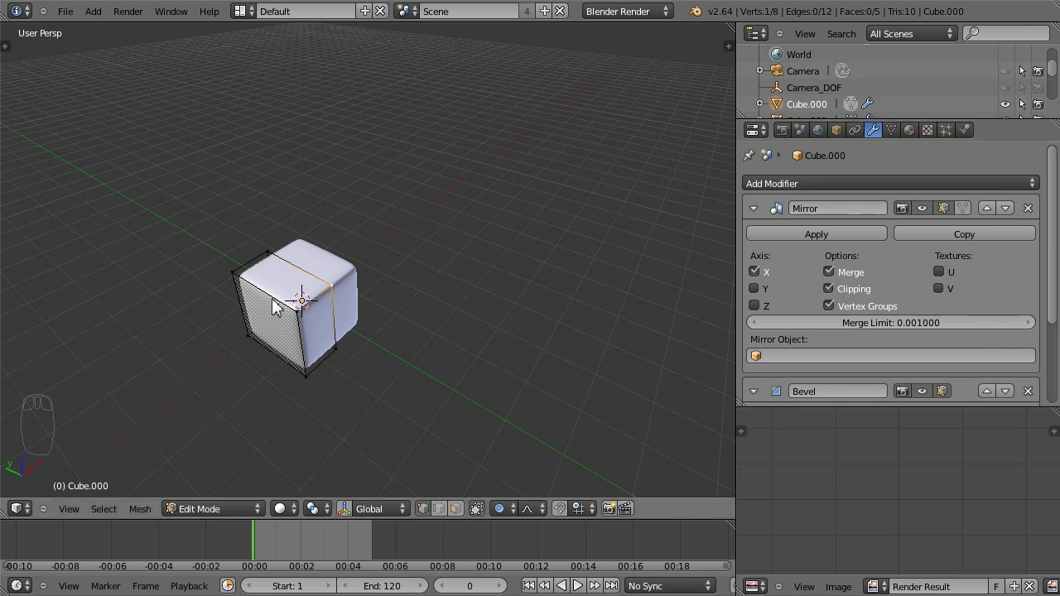
{"action": "key", "text": "g"}
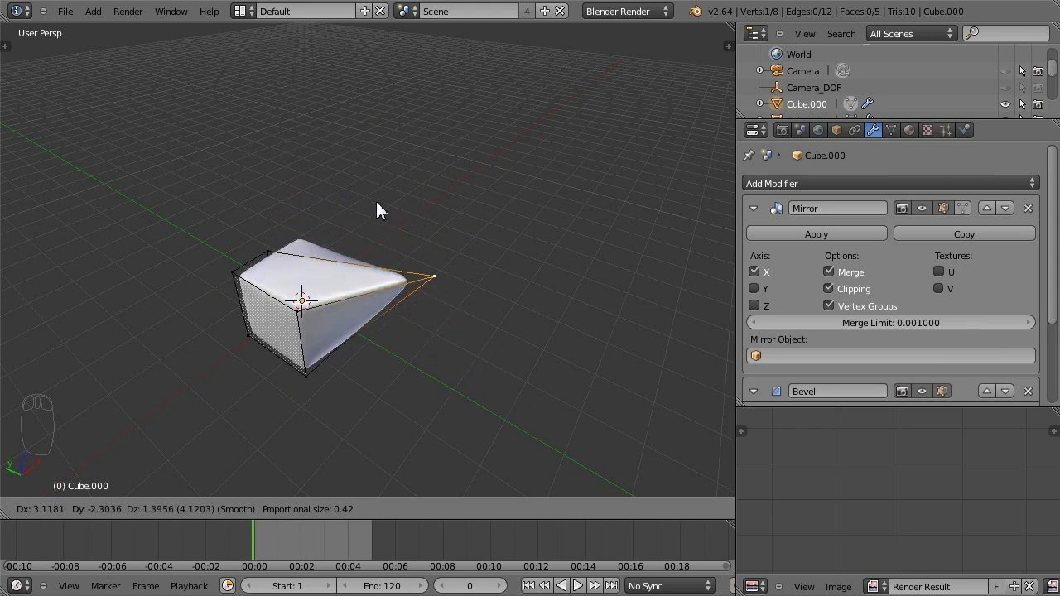
{"action": "left_click", "coordinate": [405, 249]}
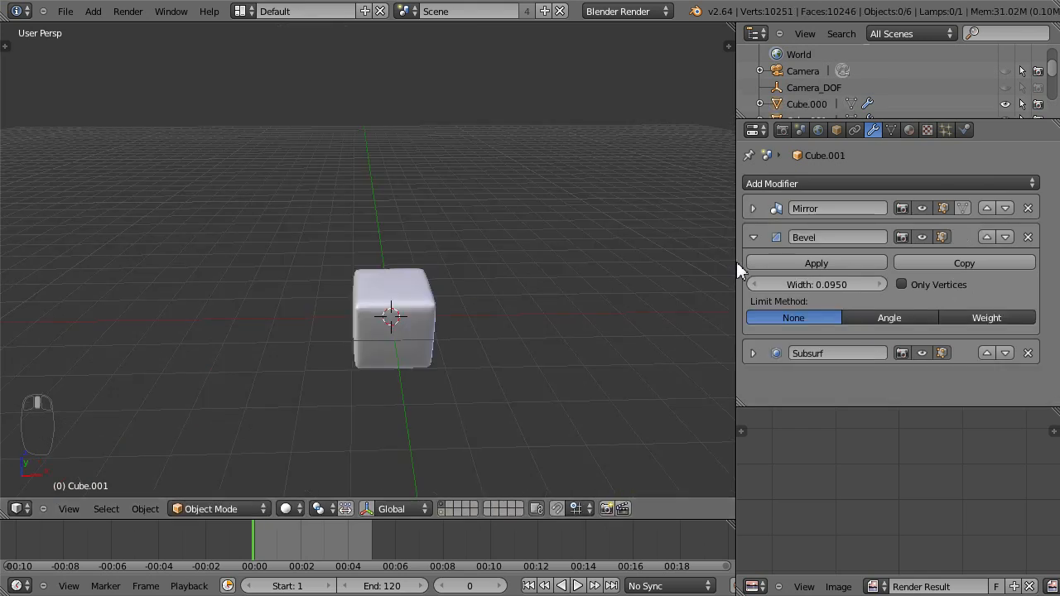
Narrow the modifier settings area to enlarge the 3D view, and save the current file.
{"action": "left_click_drag", "start_coordinate": [736, 261], "coordinate": [856, 262]}
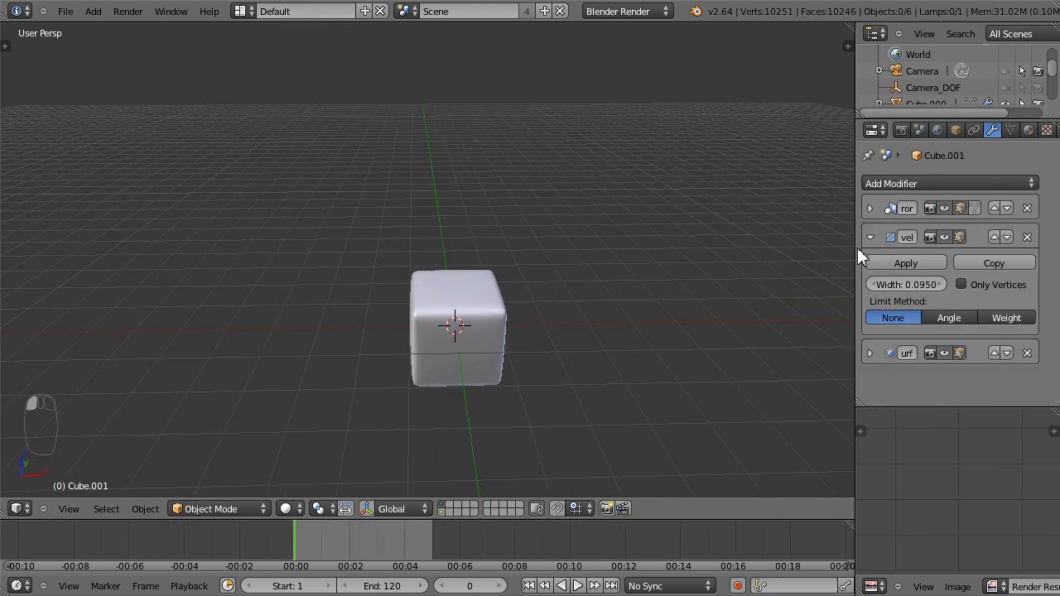
{"action": "middle_click_drag", "start_coordinate": [739, 251], "coordinate": [625, 345]}
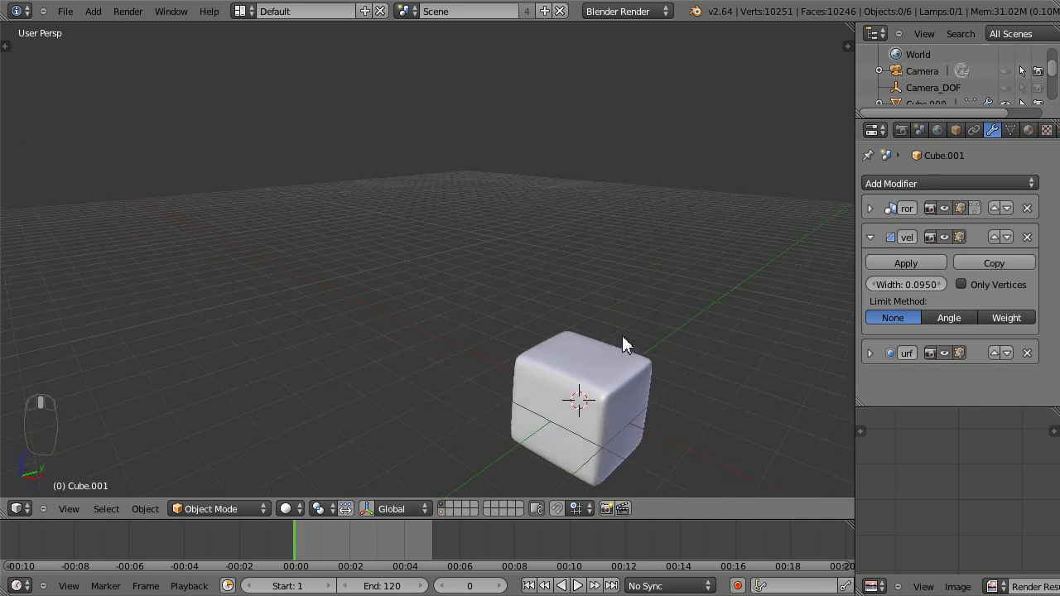
{"action": "middle_click_drag", "start_coordinate": [711, 384], "coordinate": [654, 232]}
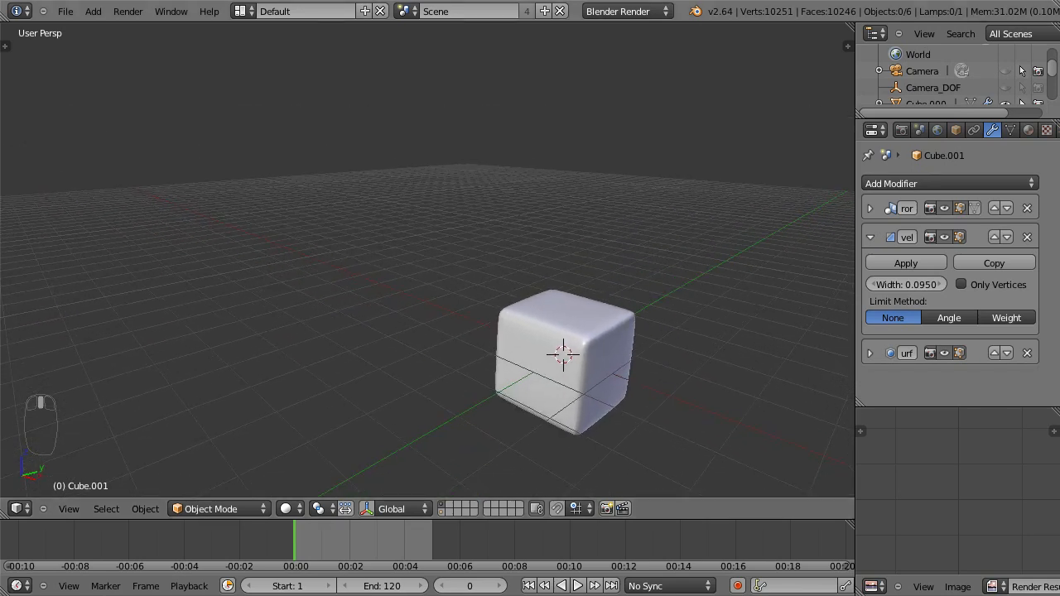
{"action": "left_click", "coordinate": [65, 11]}
{"action": "left_click", "coordinate": [77, 114]}
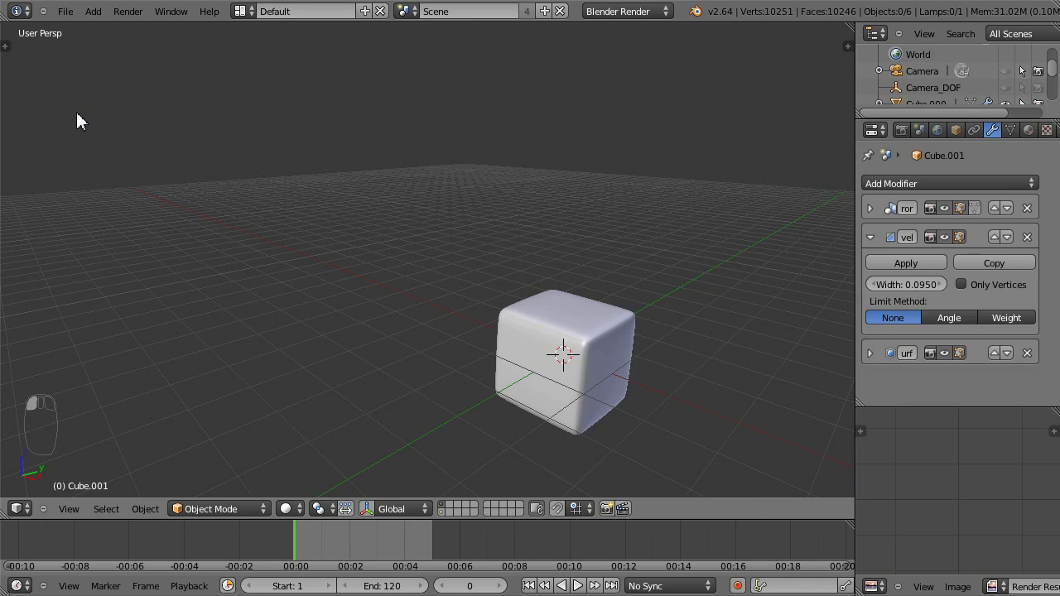
Select the cube and enter Edit Mode.
{"action": "middle_click_drag", "start_coordinate": [505, 145], "coordinate": [531, 147]}
{"action": "middle_click_drag", "start_coordinate": [584, 251], "coordinate": [389, 217]}
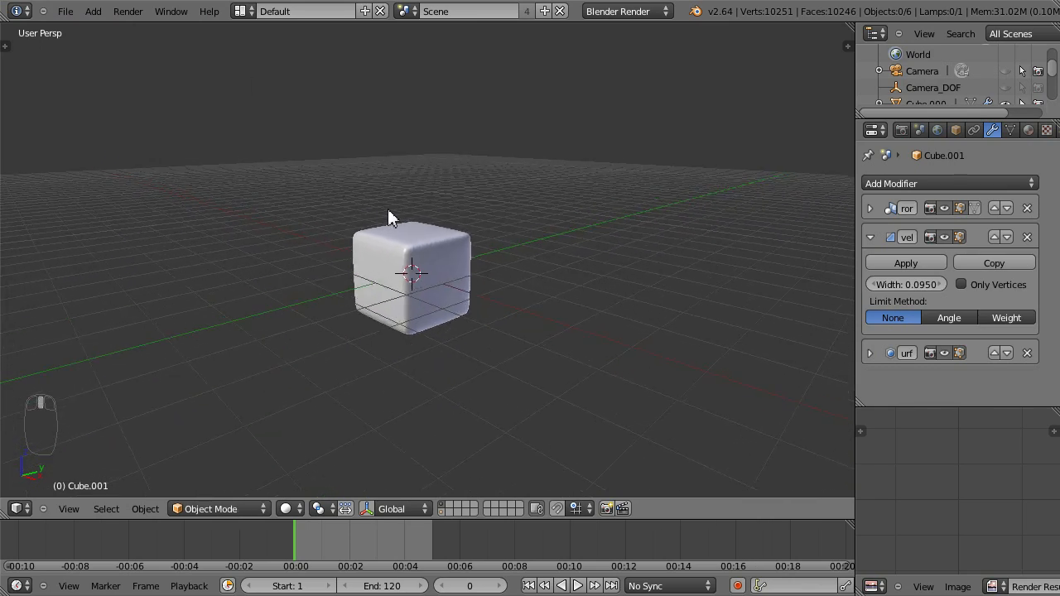
{"action": "left_click", "coordinate": [429, 251]}
{"action": "middle_click_drag", "start_coordinate": [628, 190], "coordinate": [599, 233]}
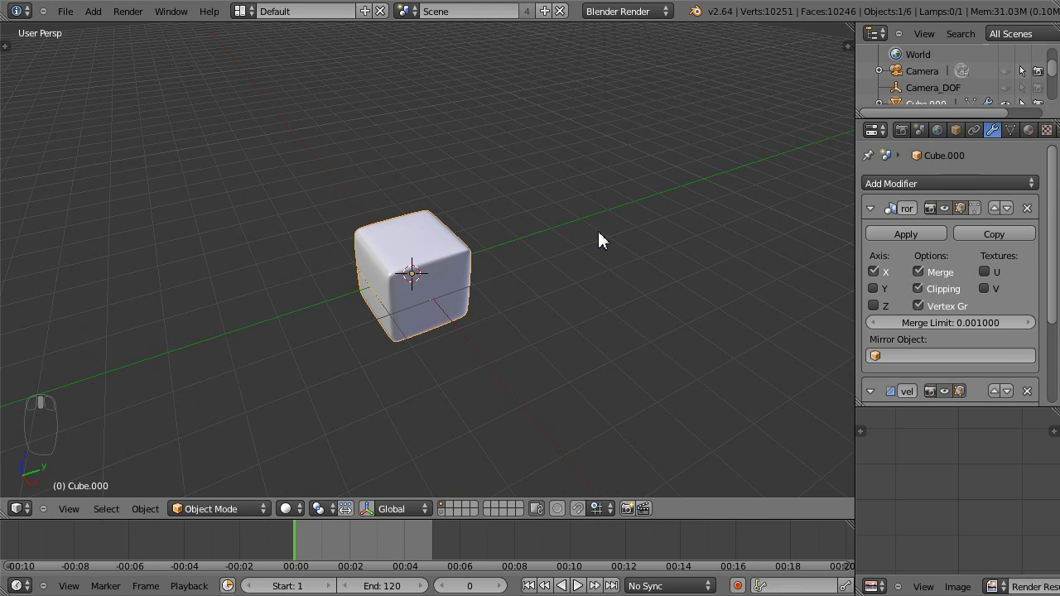
{"action": "key", "text": "Tab"}
Switch to face selection and select the cube's end face on the negative Y side.
{"action": "middle_click_drag", "start_coordinate": [541, 300], "coordinate": [509, 343]}
{"action": "key", "text": "ctrl+Tab"}
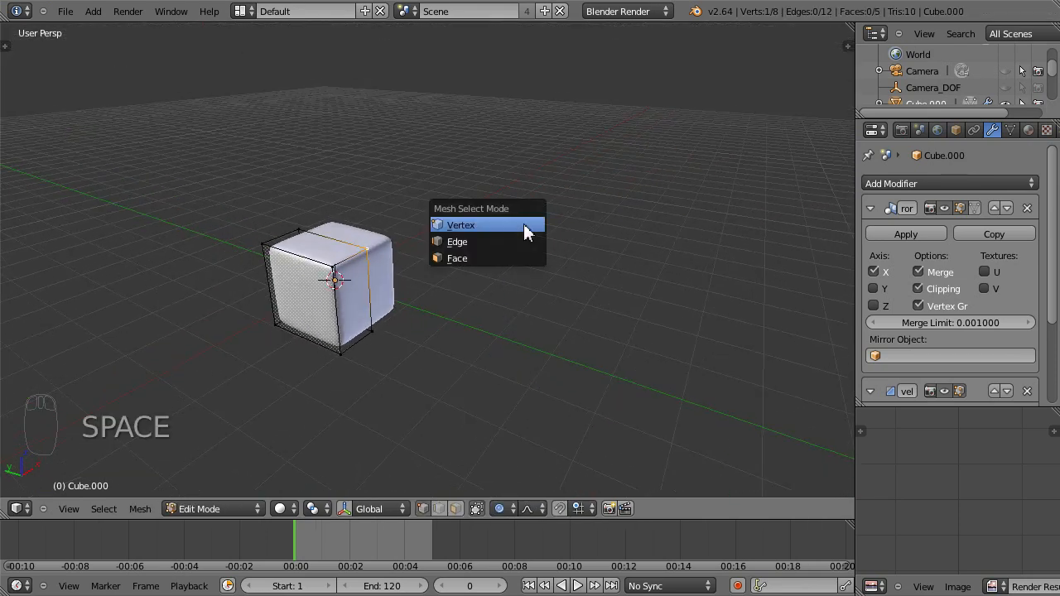
{"action": "left_click", "coordinate": [469, 257]}
{"action": "right_click", "coordinate": [361, 319]}
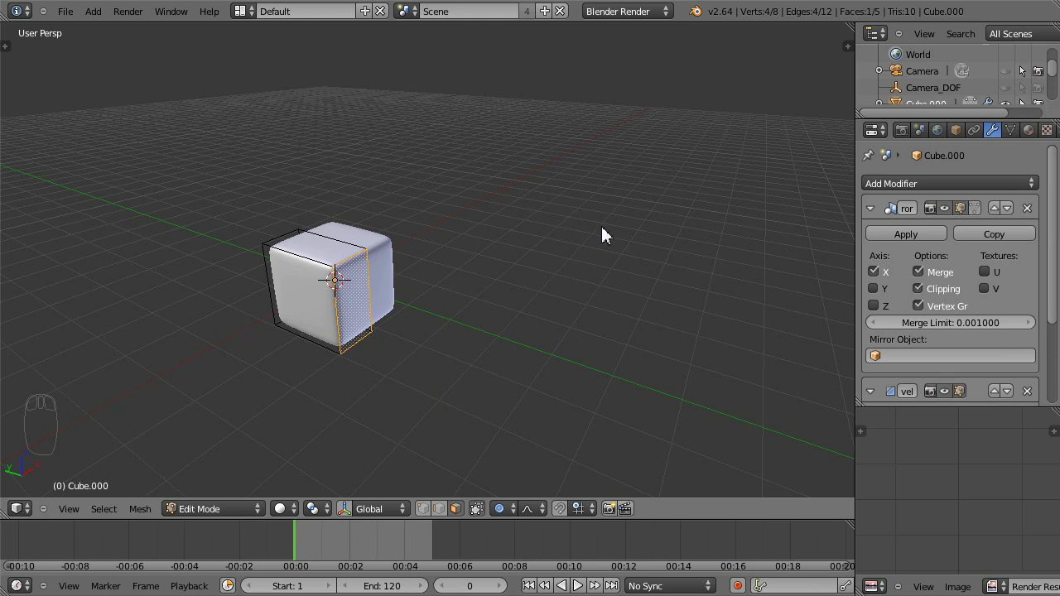
{"action": "key", "text": "ctrl+Tab"}
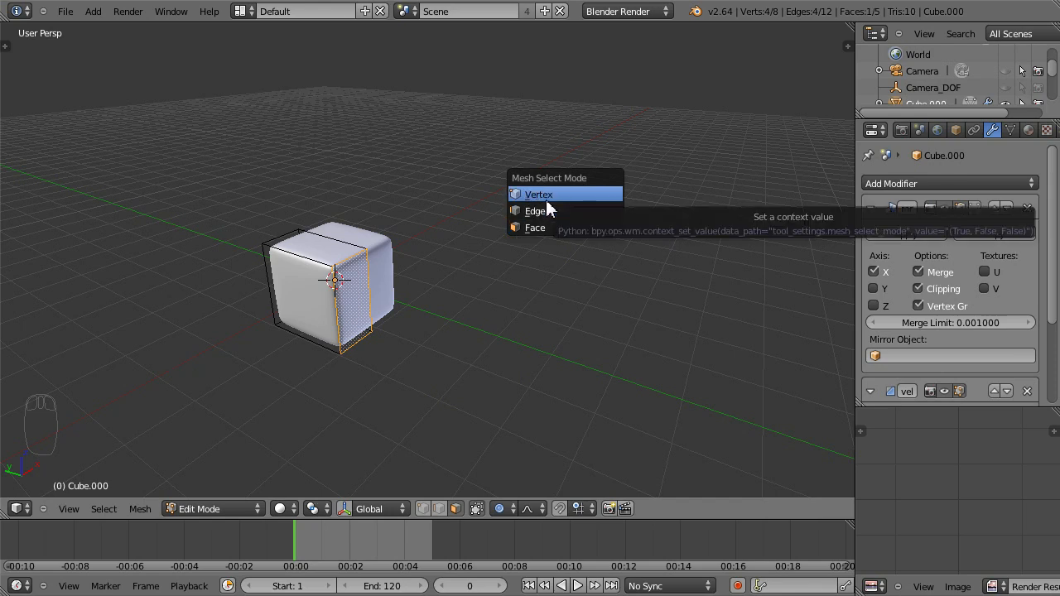
{"action": "left_click", "coordinate": [546, 229]}
{"action": "middle_click_drag", "start_coordinate": [462, 344], "coordinate": [580, 187]}
{"action": "key", "text": "space"}
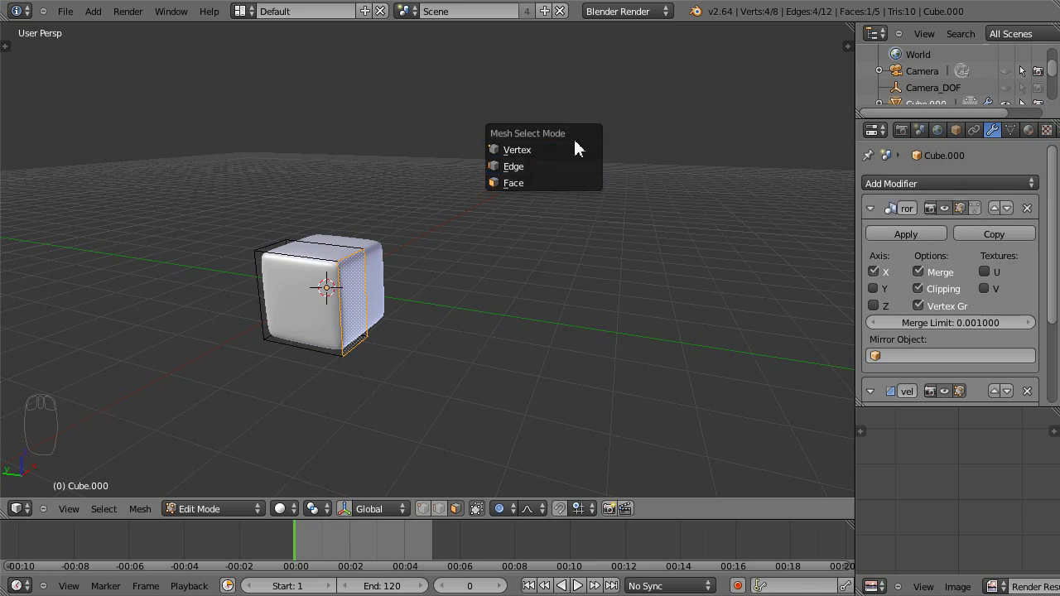
{"action": "left_click", "coordinate": [515, 167]}
Scale the selected negative Y end face down uniformly to about 0.47.
{"action": "mouse_move", "coordinate": [699, 267]}
{"action": "middle_mouse_down"}
{"action": "mouse_move", "coordinate": [603, 350]}
{"action": "mouse_move", "coordinate": [622, 301]}
{"action": "mouse_move", "coordinate": [688, 273]}
{"action": "mouse_move", "coordinate": [729, 232]}
{"action": "mouse_move", "coordinate": [686, 265]}
{"action": "mouse_move", "coordinate": [703, 263]}
{"action": "middle_mouse_up"}
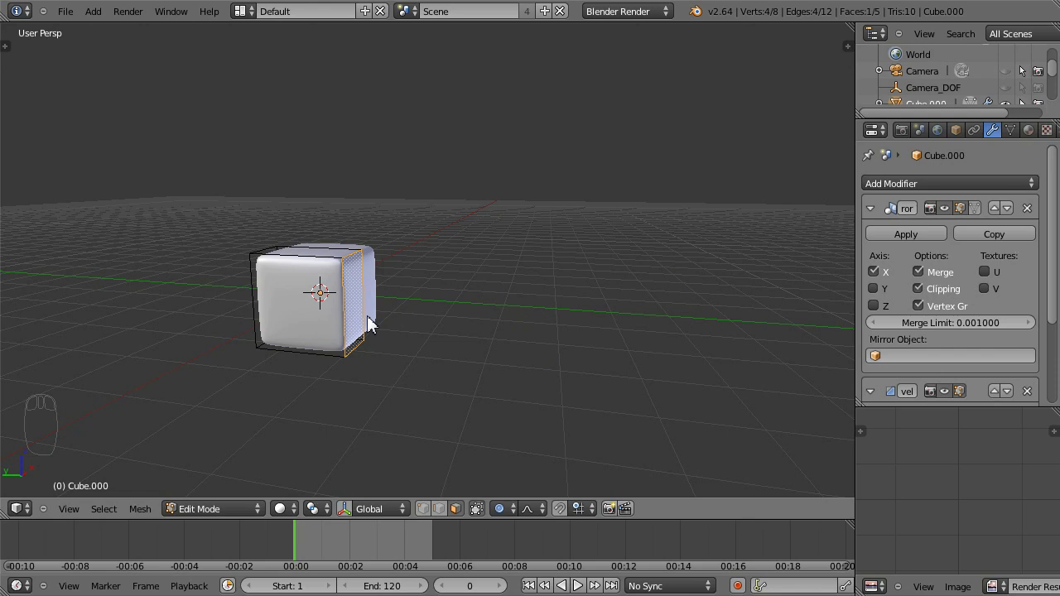
{"action": "key", "text": "s"}
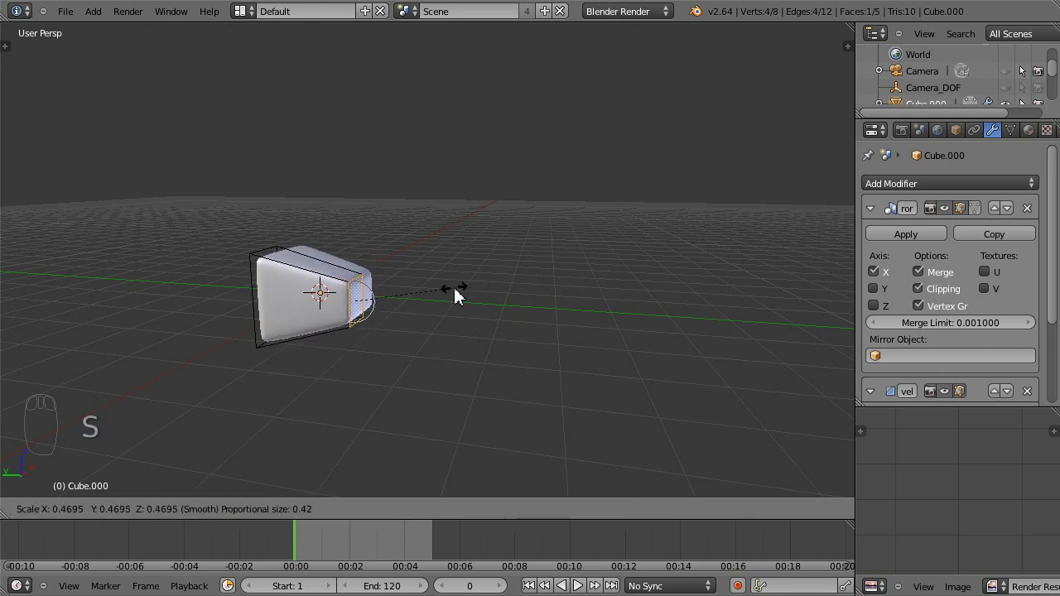
{"action": "left_click", "coordinate": [432, 315]}
Extrude the shrunken face about 2.8 units outward into a nose and scale its tip to about 0.32.
{"action": "key", "text": "e"}
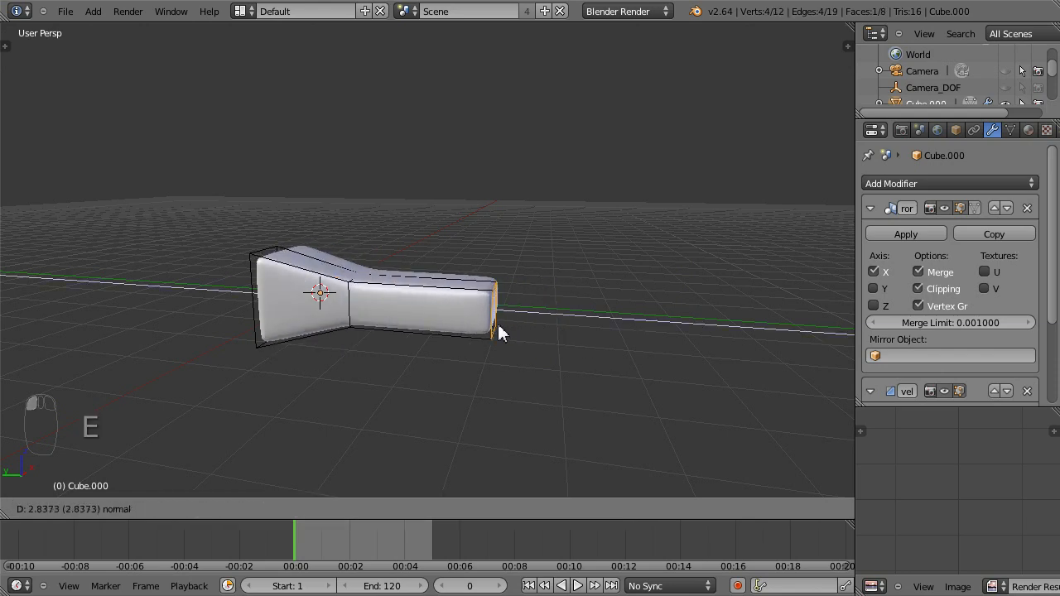
{"action": "left_click", "coordinate": [522, 329]}
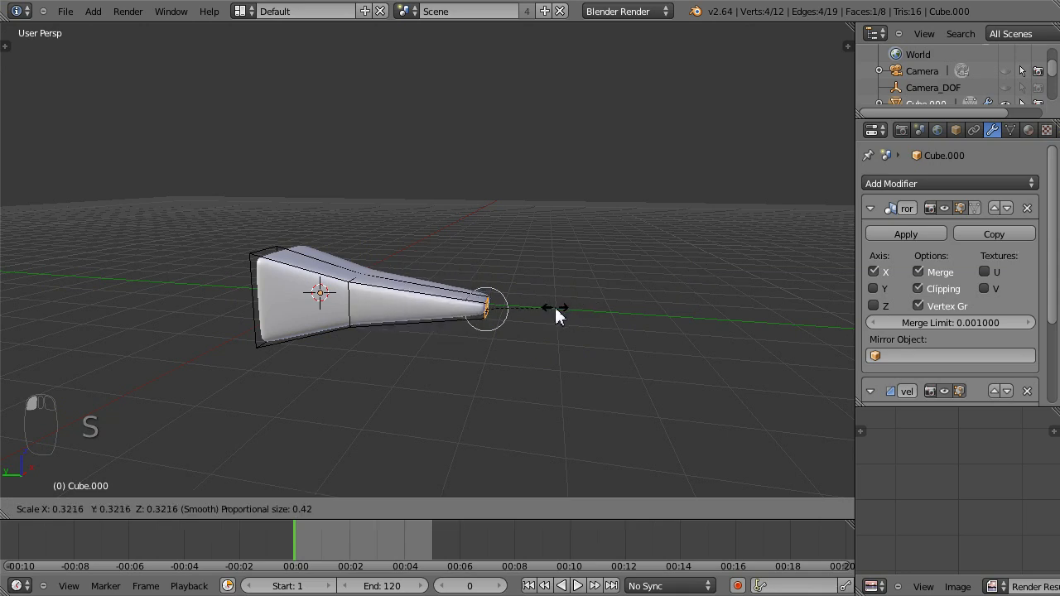
{"action": "left_click", "coordinate": [555, 308]}
Select the opposite end face on the positive Y side and extrude it outward to form a long rear body.
{"action": "middle_click_drag", "start_coordinate": [605, 237], "coordinate": [688, 251]}
{"action": "middle_click_drag", "start_coordinate": [461, 379], "coordinate": [511, 319]}
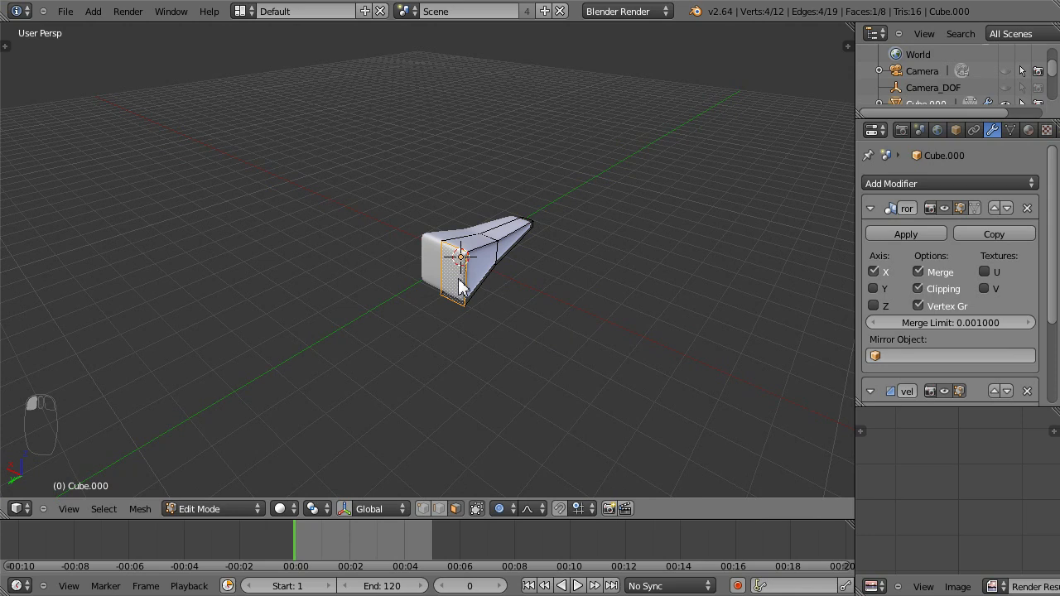
{"action": "key", "text": "e"}
{"action": "left_click", "coordinate": [319, 367]}
Extrude the rear body's outer side face outward along its normal to make a wide mirrored wing block.
{"action": "middle_click_drag", "start_coordinate": [402, 336], "coordinate": [436, 326]}
{"action": "key", "text": "e"}
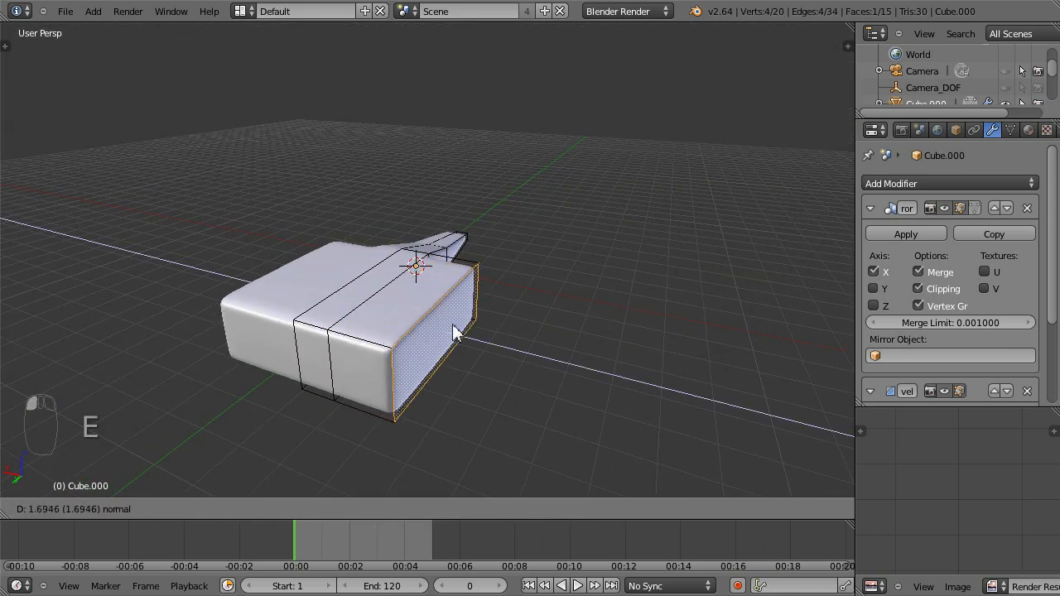
{"action": "left_click", "coordinate": [500, 342]}
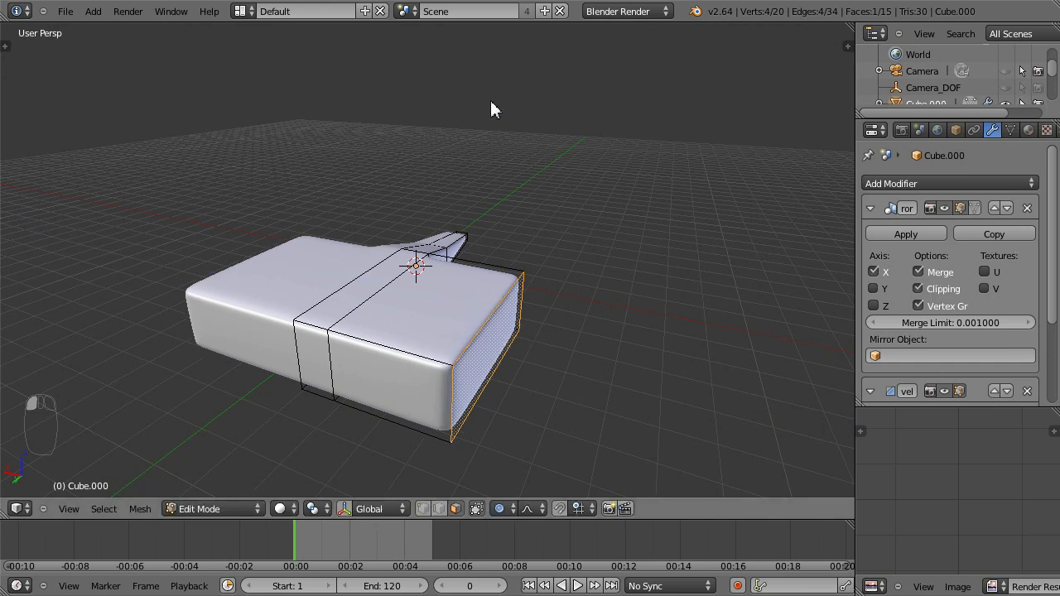
Scale the wing block's outer side face down along the Z axis and switch to the top orthographic view.
{"action": "key", "text": "s"}
{"action": "key", "text": "z"}
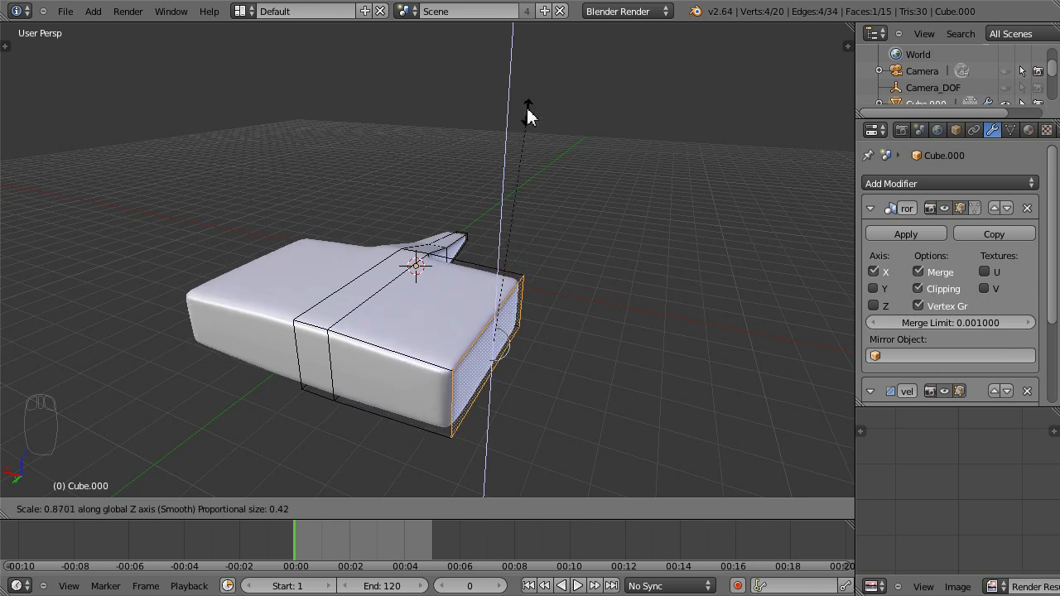
{"action": "left_click", "coordinate": [533, 254]}
{"action": "middle_click_drag", "start_coordinate": [532, 255], "coordinate": [548, 298]}
{"action": "key", "text": "KP_7"}
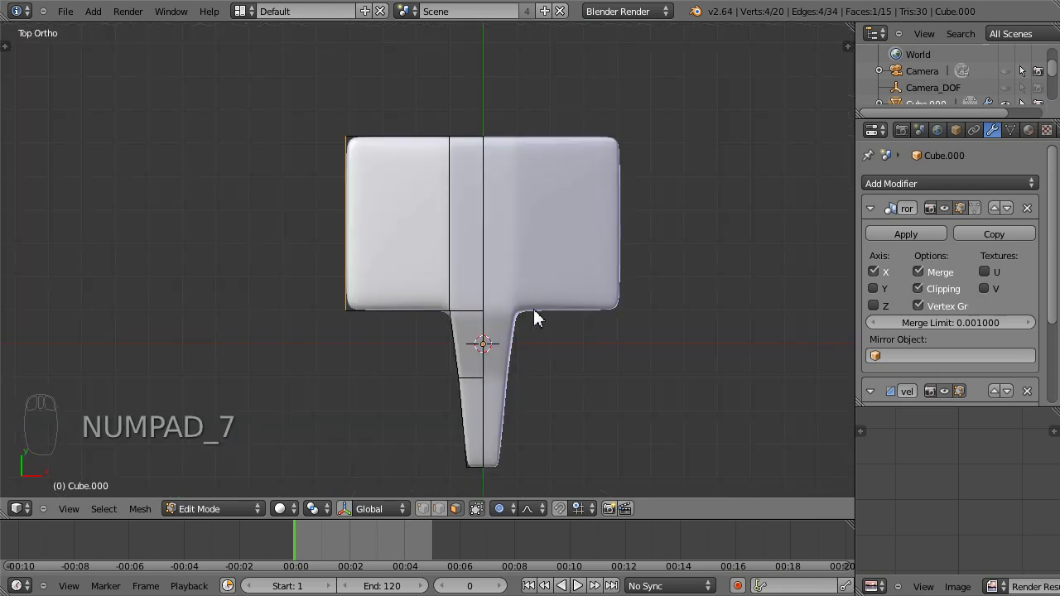
{"action": "middle_click_drag", "start_coordinate": [549, 410], "coordinate": [478, 402], "text": "shift"}
{"action": "scroll", "coordinate": [478, 405], "scroll_direction": "down", "scroll_amount": 3}
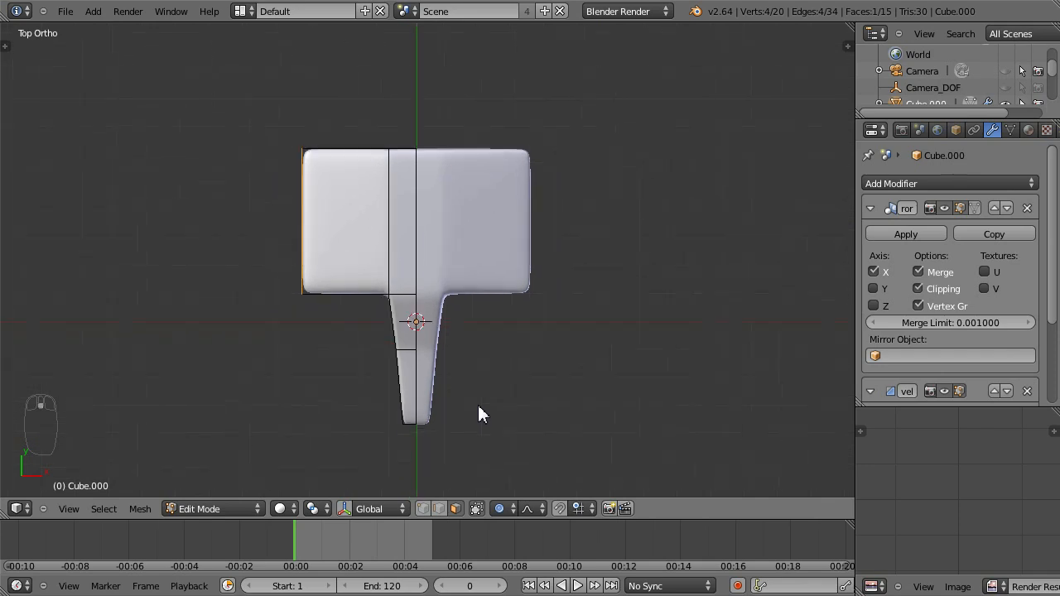
Switch to vertex selection, lasso the wing's outer end vertices in wireframe and move them along positive Y to sweep the wing backward.
{"action": "scroll", "coordinate": [477, 405], "scroll_direction": "up", "scroll_amount": 3}
{"action": "middle_click_drag", "start_coordinate": [415, 283], "coordinate": [453, 283], "text": "shift"}
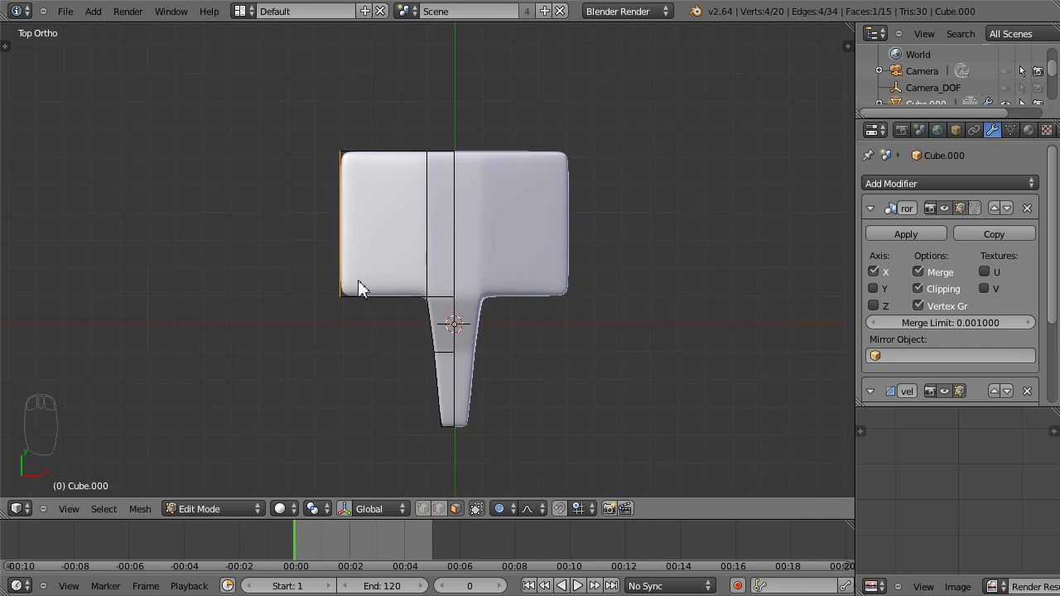
{"action": "key", "text": "z"}
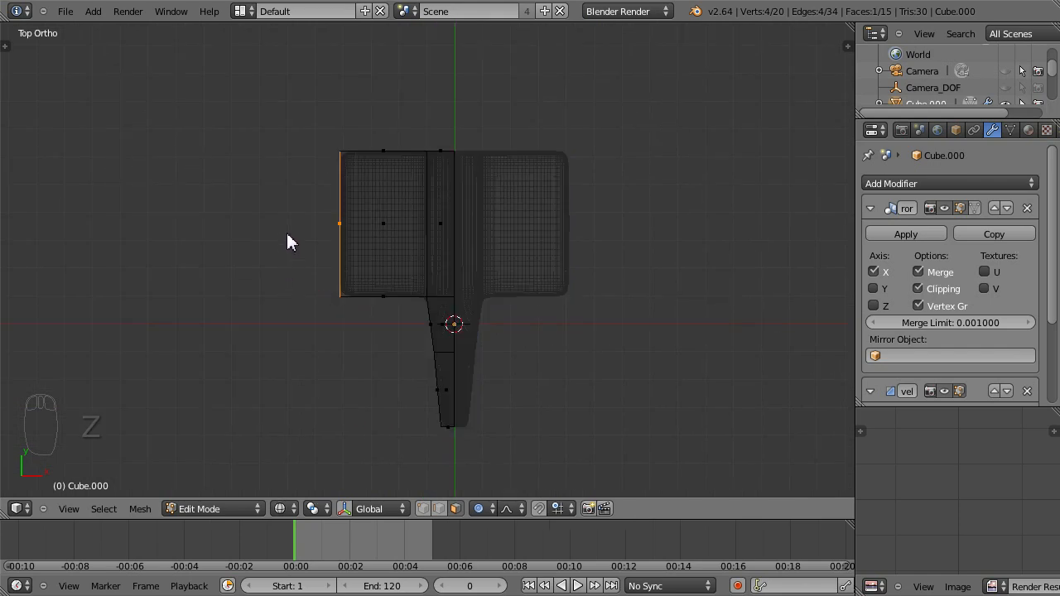
{"action": "key", "text": "space"}
{"action": "left_click", "coordinate": [240, 202]}
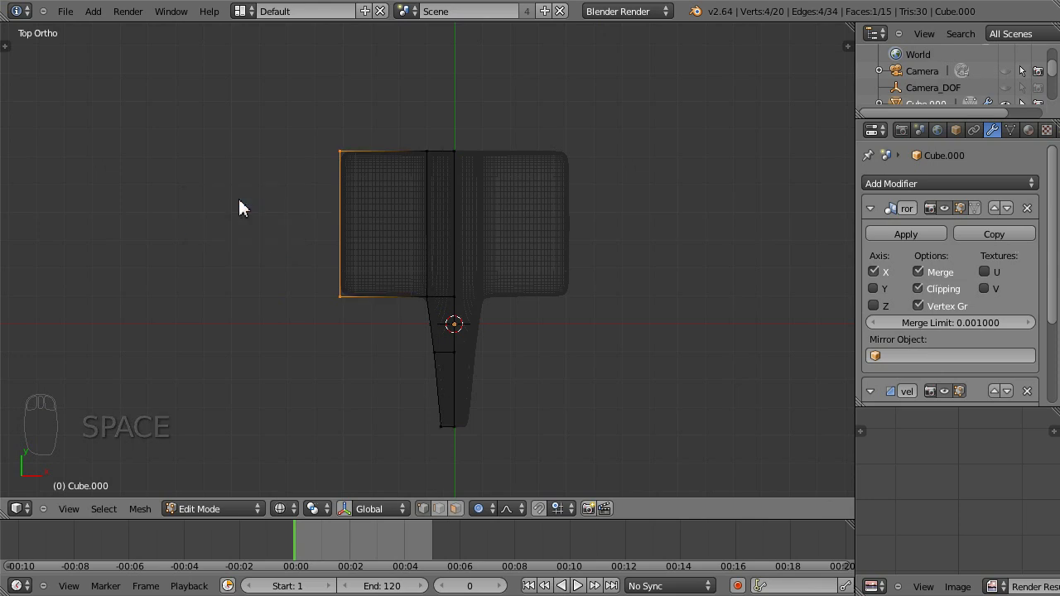
{"action": "left_click", "coordinate": [244, 191]}
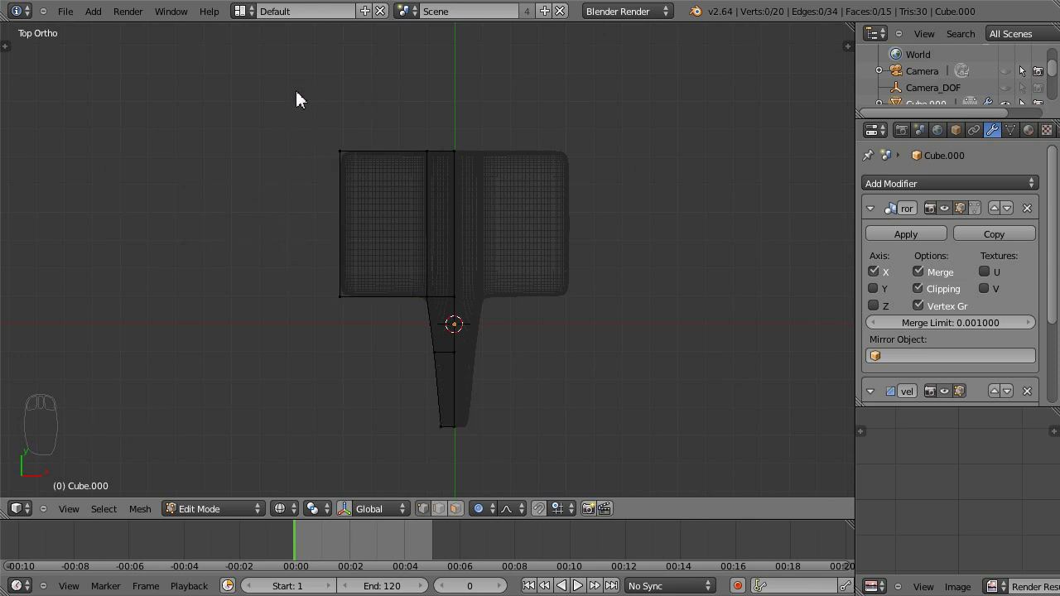
{"action": "mouse_move", "coordinate": [292, 94]}
{"action": "left_mouse_down", "text": "ctrl"}
{"action": "mouse_move", "coordinate": [335, 400]}
{"action": "mouse_move", "coordinate": [400, 251]}
{"action": "mouse_move", "coordinate": [381, 94]}
{"action": "mouse_move", "coordinate": [294, 83]}
{"action": "left_mouse_up", "text": "ctrl"}
{"action": "key", "text": "z"}
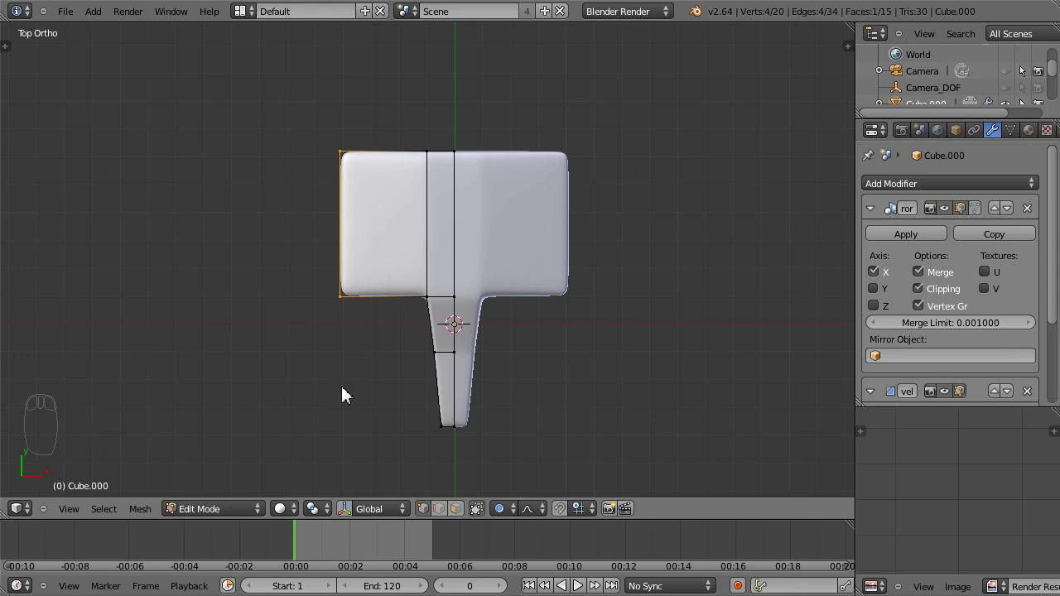
{"action": "key", "text": "g"}
{"action": "key", "text": "y"}
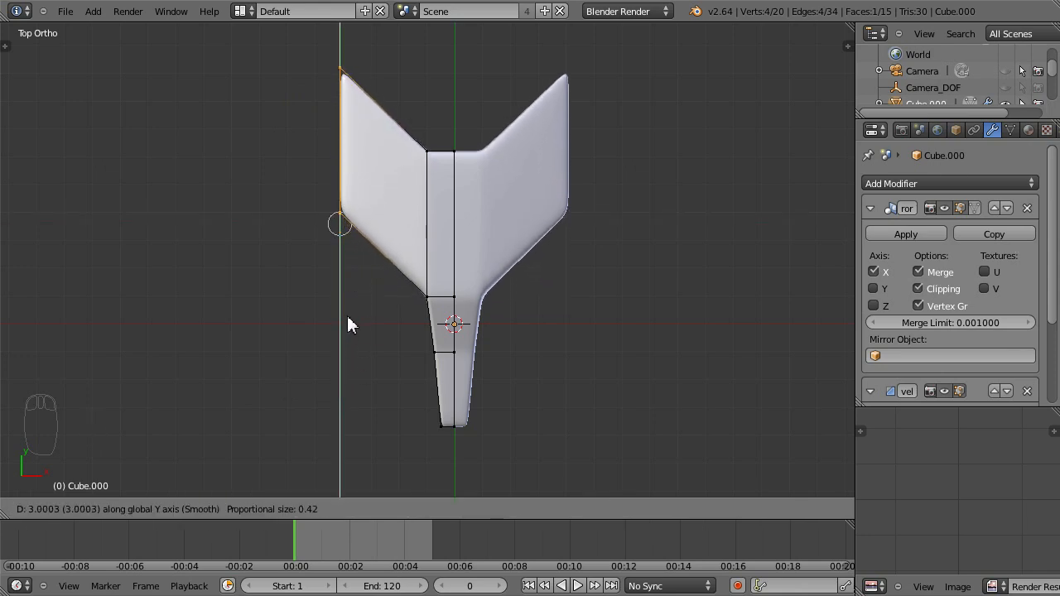
{"action": "left_click", "coordinate": [344, 340]}
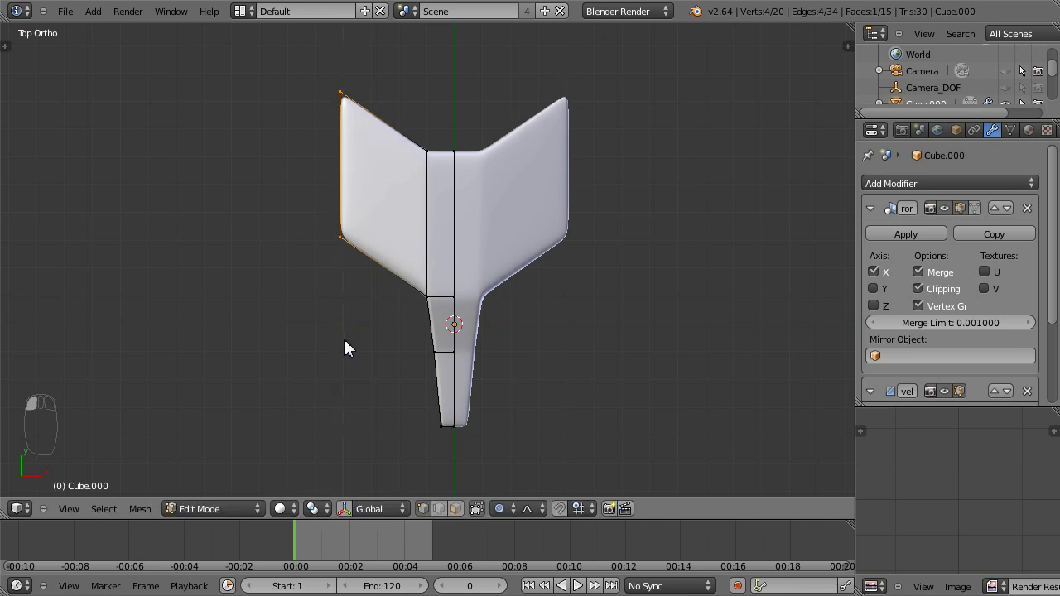
With face selection active, extrude the wing's outer end face outward as a second wing section and rotate its tip in top view.
{"action": "middle_click_drag", "start_coordinate": [328, 303], "coordinate": [398, 374], "text": "shift"}
{"action": "middle_click_drag", "start_coordinate": [346, 338], "coordinate": [323, 217]}
{"action": "key", "text": "ctrl+Tab"}
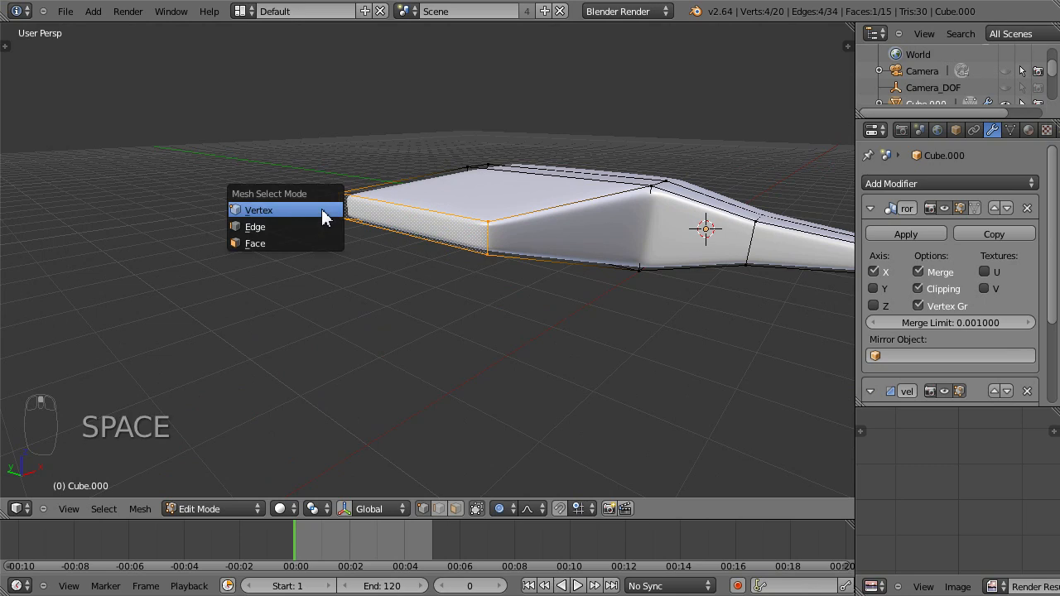
{"action": "left_click", "coordinate": [267, 245]}
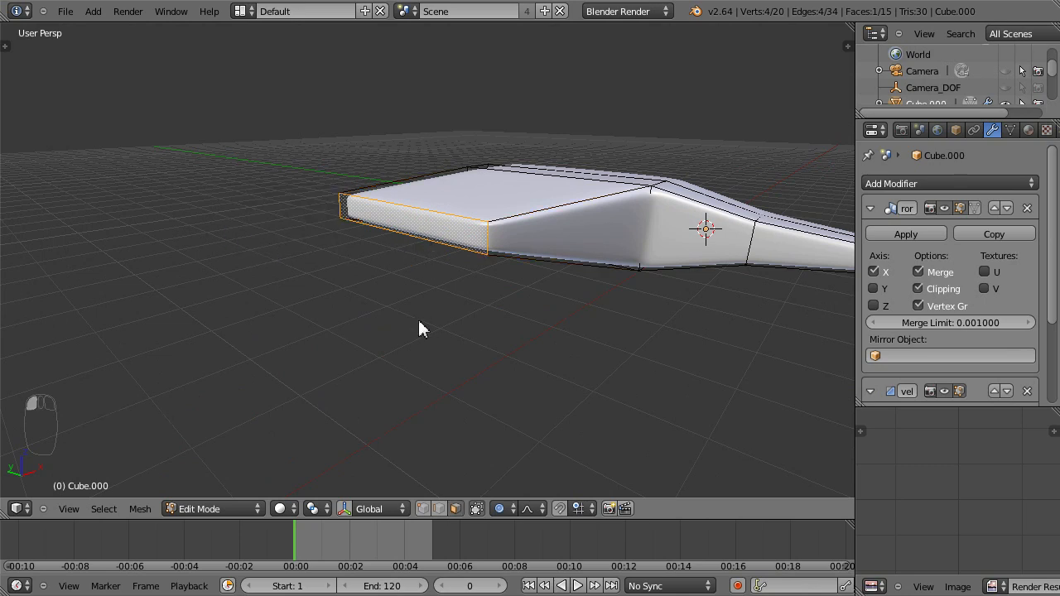
{"action": "key", "text": "KP_7"}
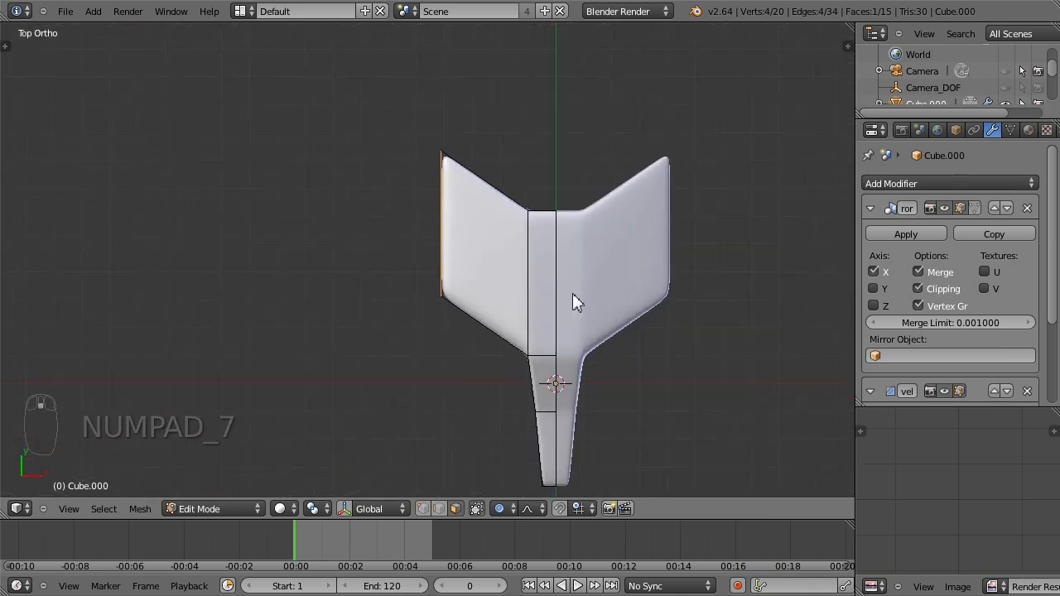
{"action": "middle_click_drag", "start_coordinate": [557, 259], "coordinate": [408, 202], "text": "shift"}
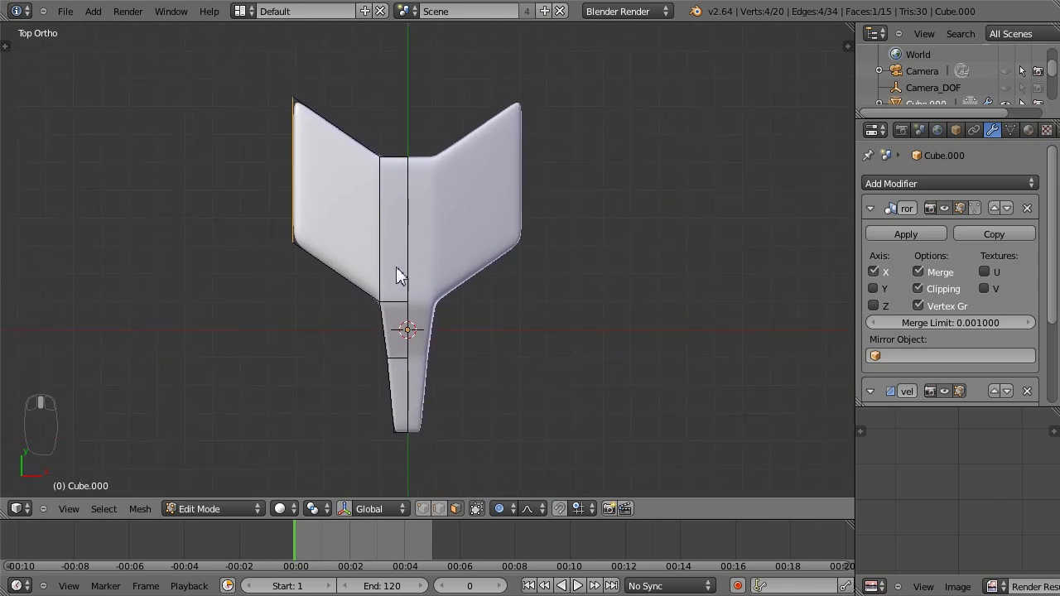
{"action": "key", "text": "e"}
{"action": "left_click", "coordinate": [288, 213]}
{"action": "key", "text": "r"}
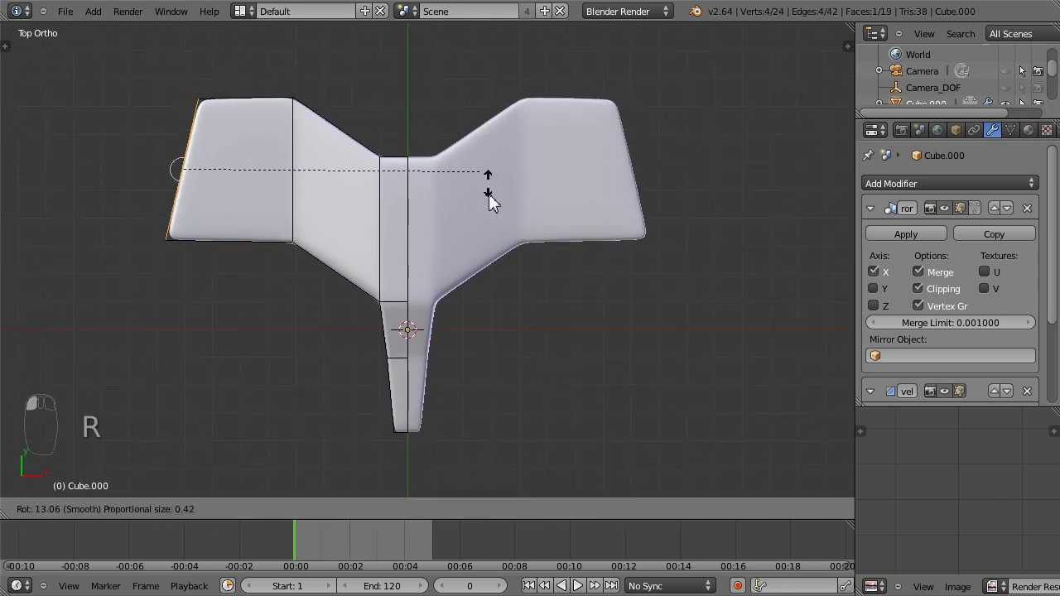
{"action": "left_click", "coordinate": [480, 346]}
Scale the wing's tip face smaller and move it backward along Y, finishing with a shift of about 3.3 units.
{"action": "scroll", "coordinate": [456, 378], "scroll_direction": "up", "scroll_amount": 5, "text": "shift"}
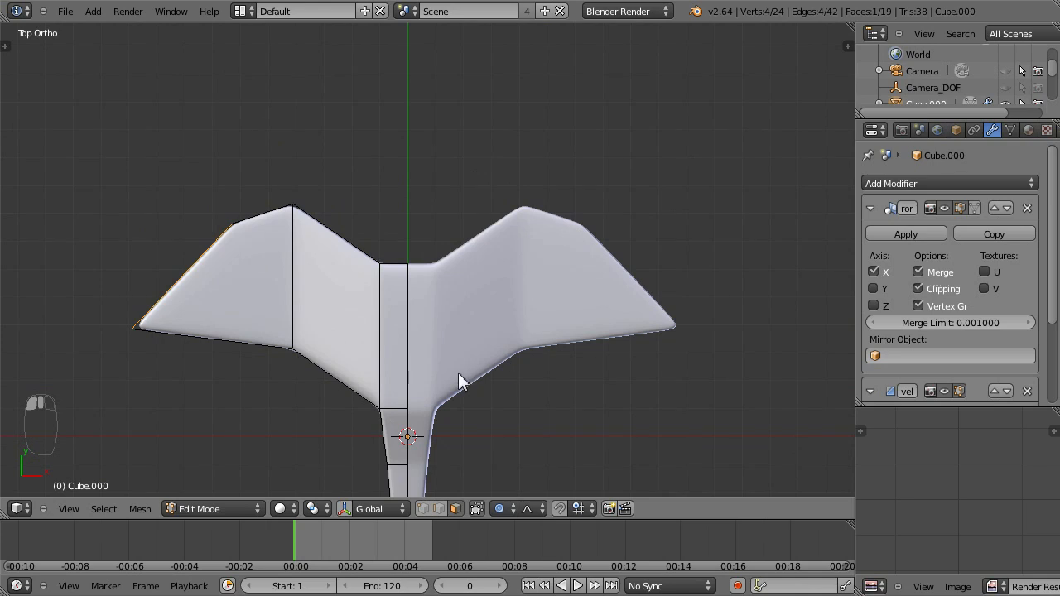
{"action": "key", "text": "g"}
{"action": "key", "text": "y"}
{"action": "left_click", "coordinate": [452, 360]}
{"action": "key", "text": "s"}
{"action": "left_click", "coordinate": [459, 303]}
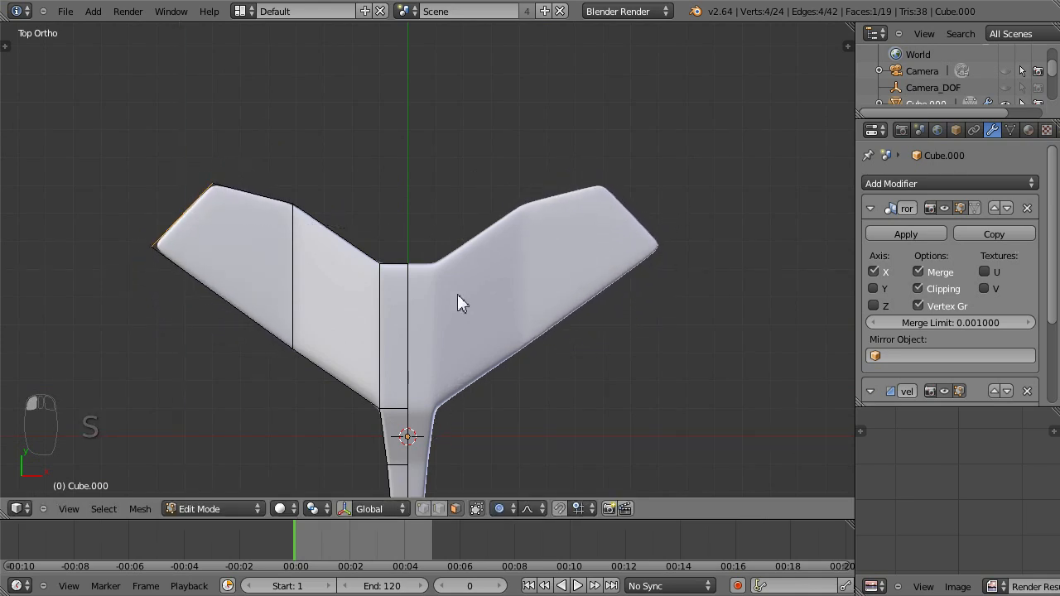
{"action": "key", "text": "g"}
{"action": "key", "text": "y"}
{"action": "left_click", "coordinate": [418, 338]}
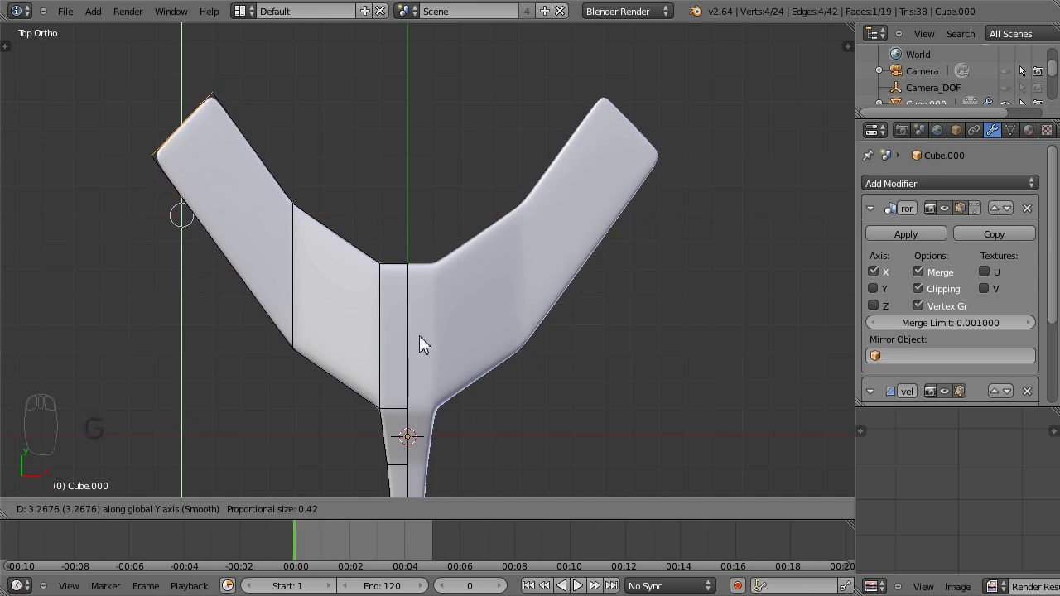
Return to Object Mode and save the file.
{"action": "mouse_move", "coordinate": [546, 353]}
{"action": "middle_mouse_down"}
{"action": "mouse_move", "coordinate": [500, 232]}
{"action": "mouse_move", "coordinate": [381, 246]}
{"action": "mouse_move", "coordinate": [372, 272]}
{"action": "mouse_move", "coordinate": [463, 315]}
{"action": "mouse_move", "coordinate": [561, 284]}
{"action": "mouse_move", "coordinate": [544, 324]}
{"action": "mouse_move", "coordinate": [537, 270]}
{"action": "mouse_move", "coordinate": [545, 368]}
{"action": "mouse_move", "coordinate": [565, 352]}
{"action": "middle_mouse_up"}
{"action": "scroll", "coordinate": [498, 244], "scroll_direction": "down", "scroll_amount": 5}
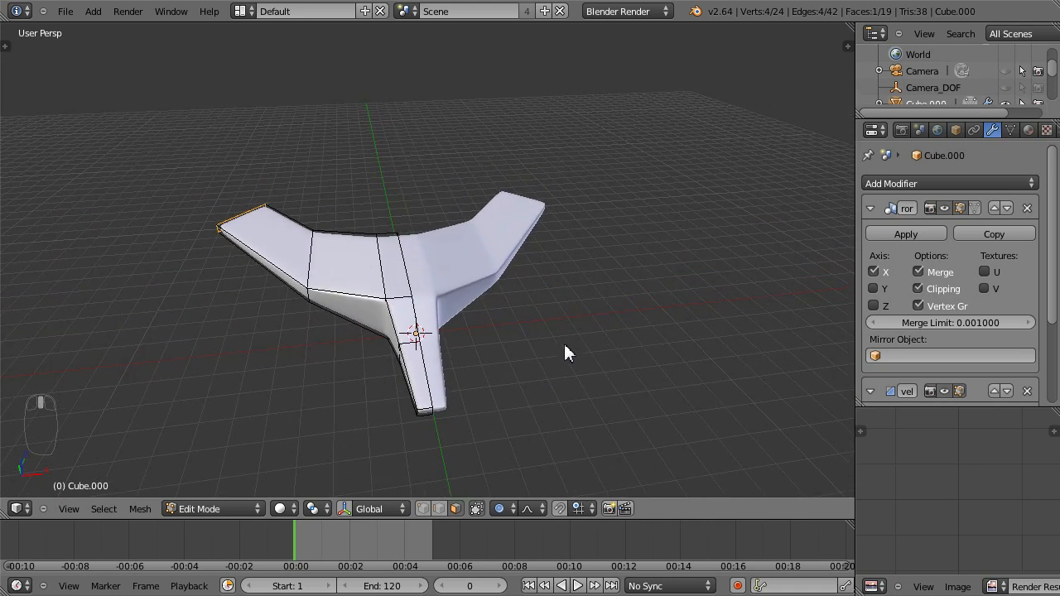
{"action": "key", "text": "Tab"}
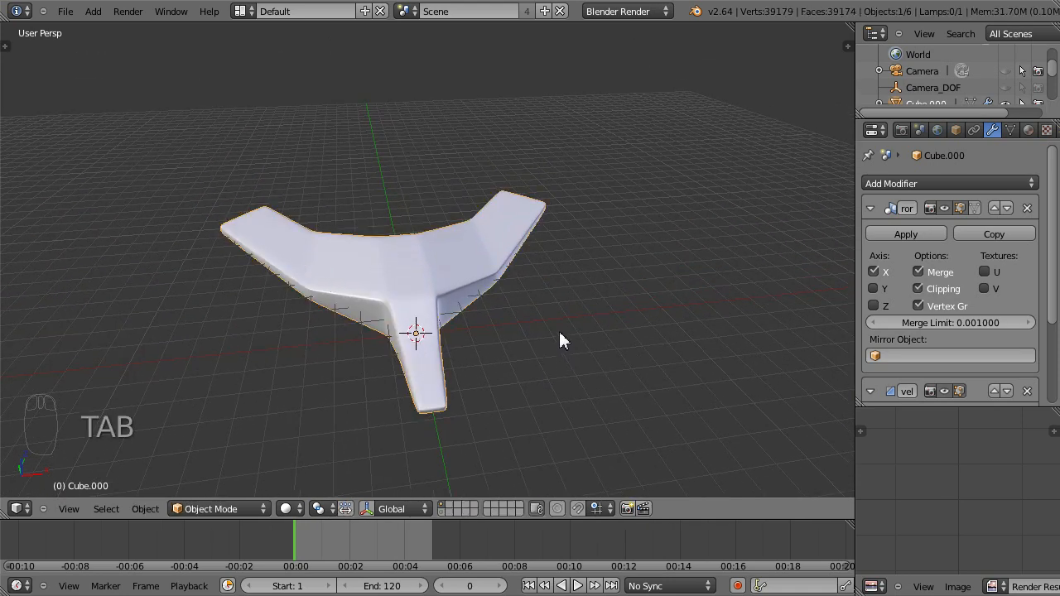
{"action": "left_click", "coordinate": [66, 12]}
{"action": "left_click", "coordinate": [86, 116]}
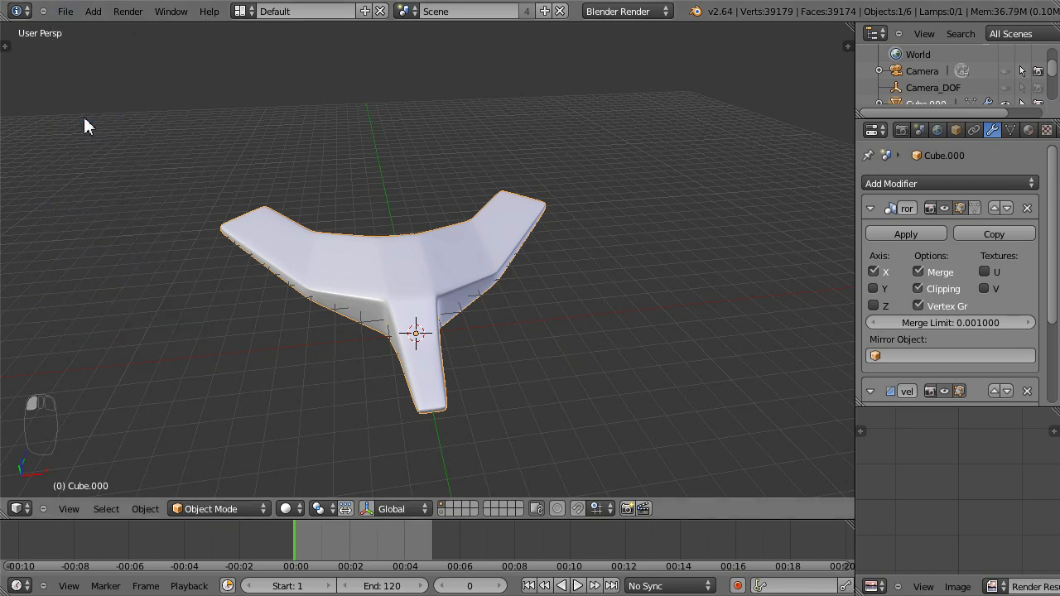
In Edit Mode with edge selection, move the nose tip's outer vertical edge inward along the X axis to sharpen the nose.
{"action": "middle_click_drag", "start_coordinate": [622, 306], "coordinate": [489, 298]}
{"action": "scroll", "coordinate": [485, 289], "scroll_direction": "up", "scroll_amount": 3}
{"action": "middle_click_drag", "start_coordinate": [361, 331], "coordinate": [466, 299]}
{"action": "scroll", "coordinate": [436, 378], "scroll_direction": "up", "scroll_amount": 5}
{"action": "scroll", "coordinate": [455, 305], "scroll_direction": "down", "scroll_amount": 5}
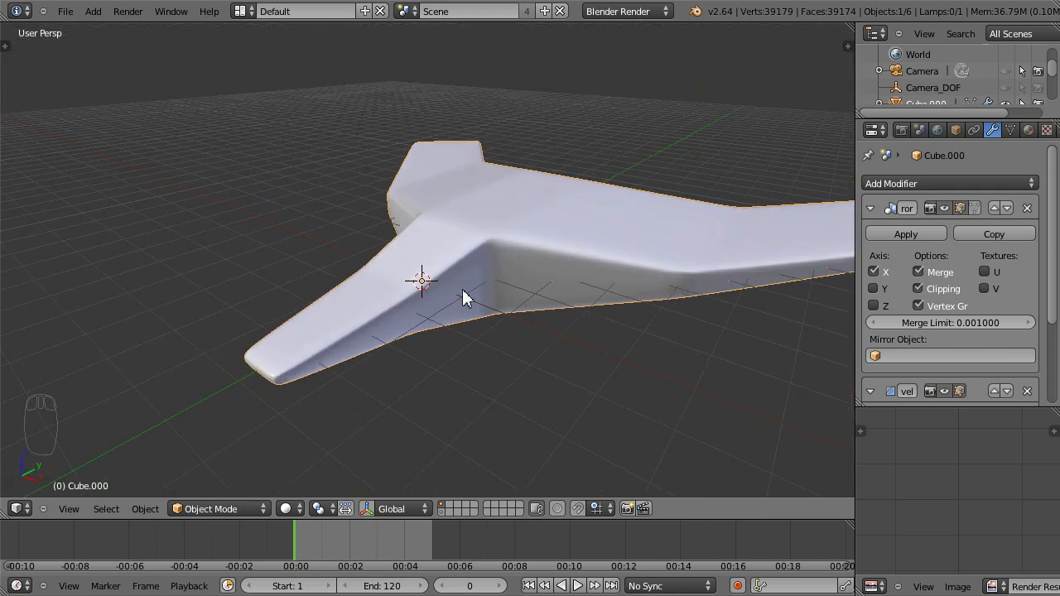
{"action": "key", "text": "Tab"}
{"action": "middle_click_drag", "start_coordinate": [439, 342], "coordinate": [417, 316]}
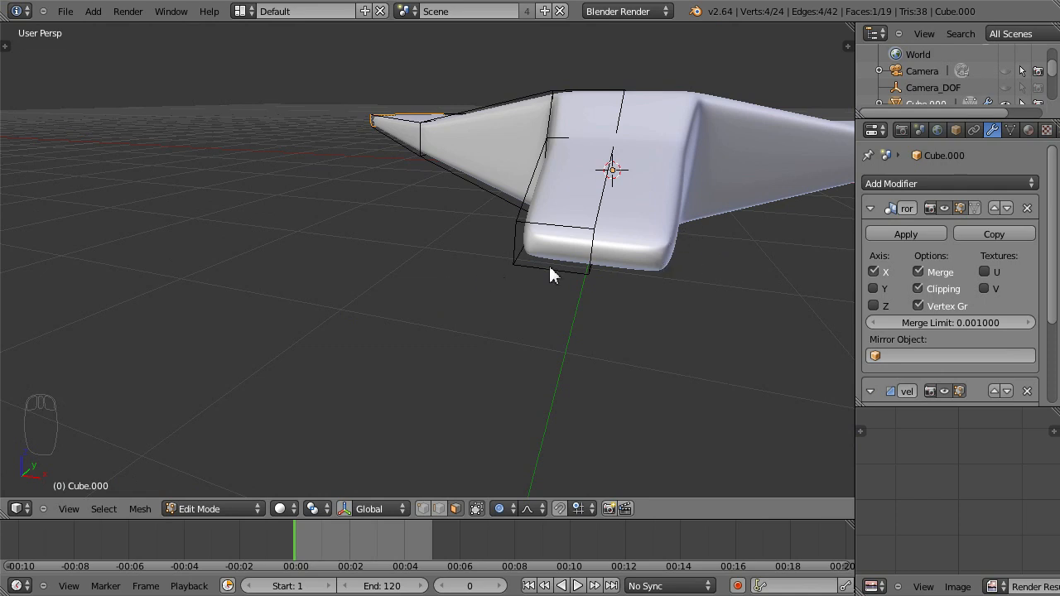
{"action": "key", "text": "ctrl+Tab"}
{"action": "left_click", "coordinate": [342, 237]}
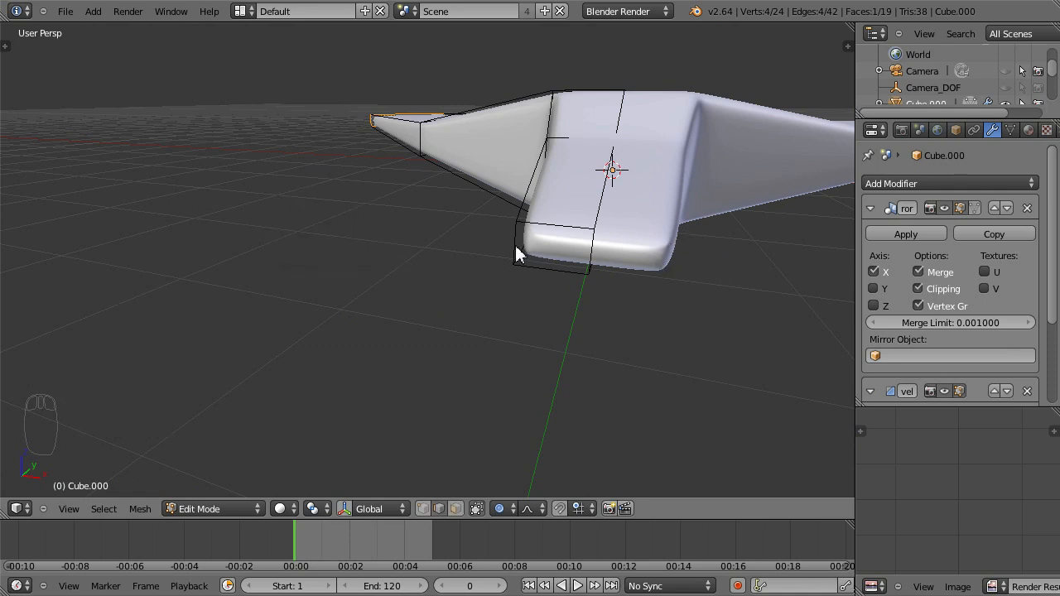
{"action": "key", "text": "g"}
{"action": "key", "text": "x"}
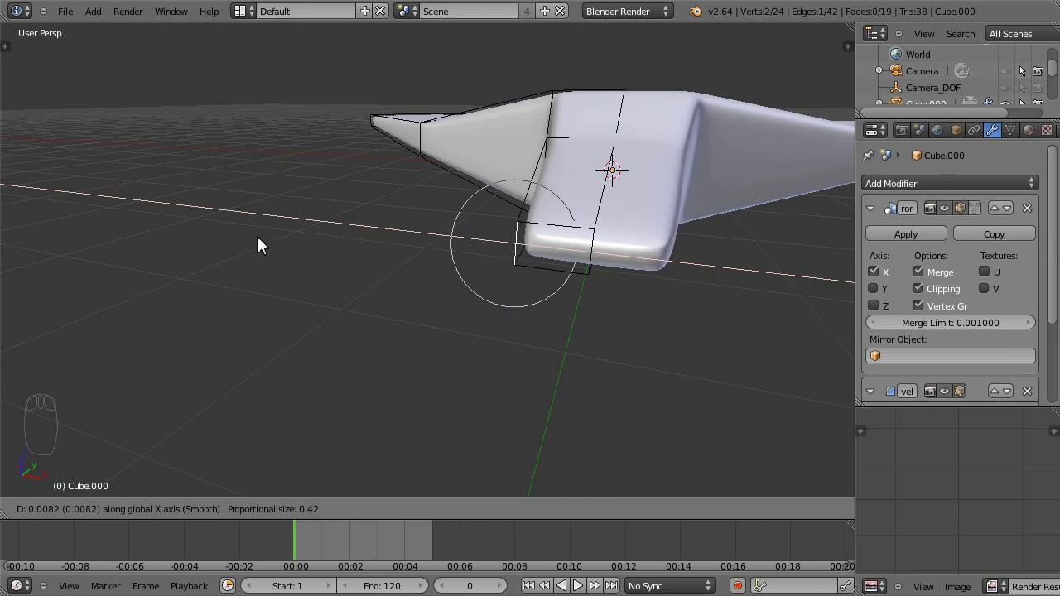
{"action": "left_click", "coordinate": [303, 246]}
Switch to vertex selection and move the upper side vertex midway along the nose inward about 0.33 along X in top view.
{"action": "scroll", "coordinate": [552, 217], "scroll_direction": "down", "scroll_amount": 3}
{"action": "middle_click_drag", "start_coordinate": [675, 267], "coordinate": [618, 282]}
{"action": "key", "text": "space"}
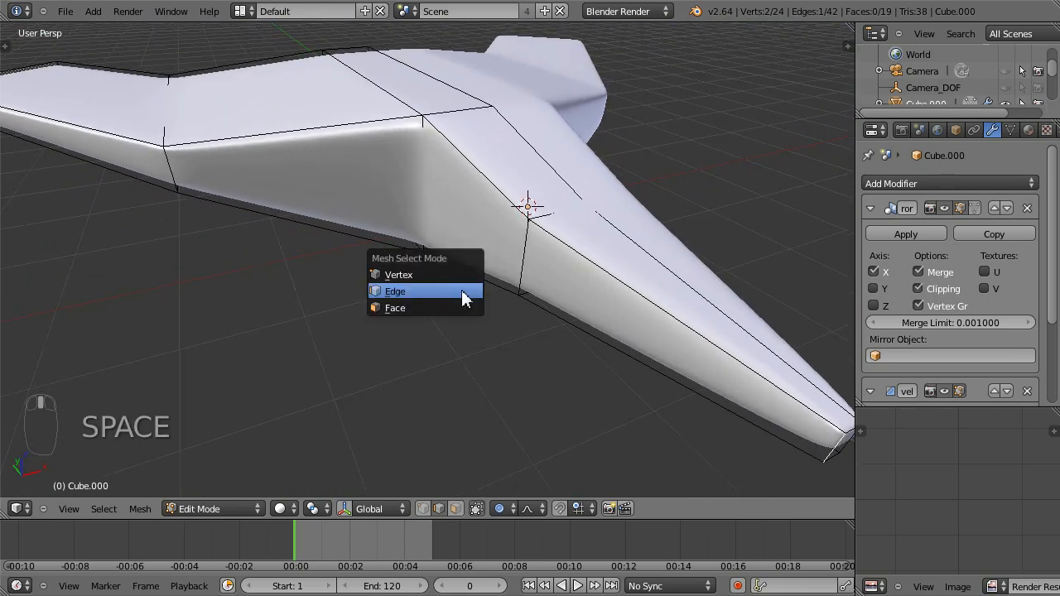
{"action": "right_click", "coordinate": [532, 229]}
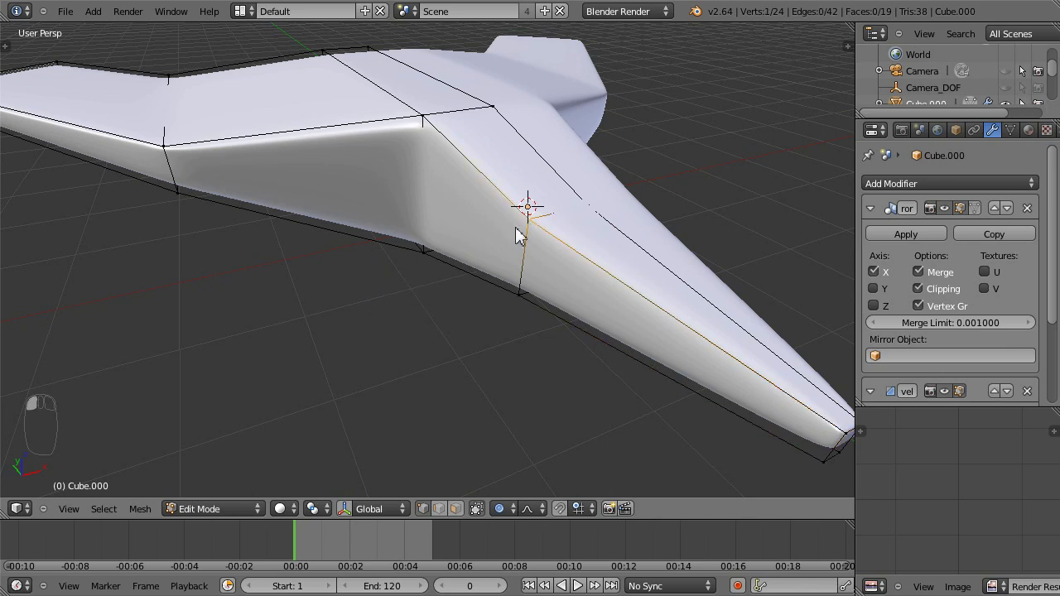
{"action": "key", "text": "KP_7"}
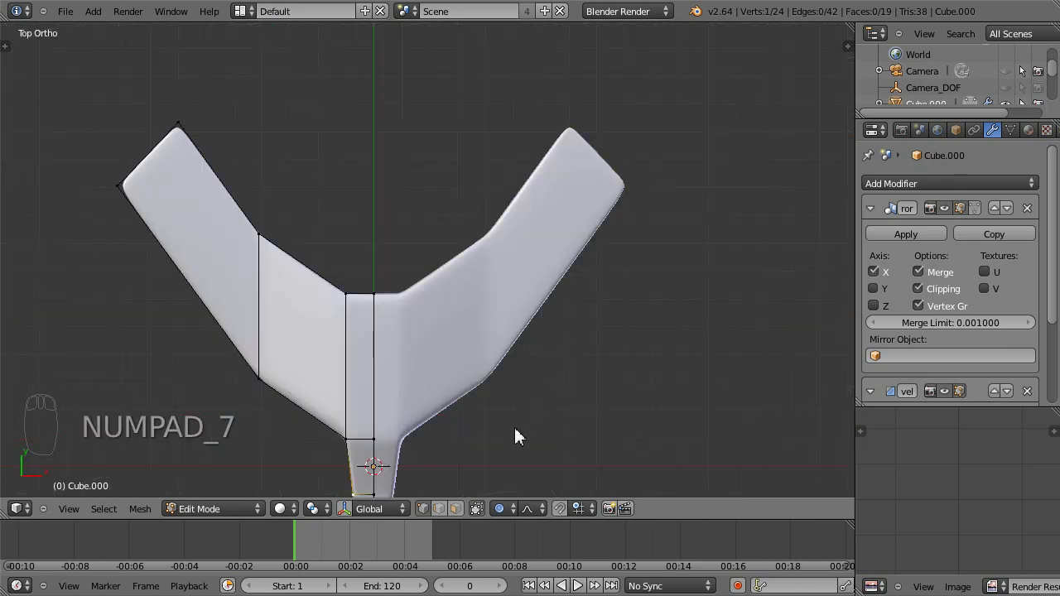
{"action": "middle_click_drag", "start_coordinate": [544, 360], "coordinate": [561, 196], "text": "shift"}
{"action": "scroll", "coordinate": [519, 367], "scroll_direction": "up", "scroll_amount": 2}
{"action": "middle_click_drag", "start_coordinate": [522, 367], "coordinate": [538, 338], "text": "shift"}
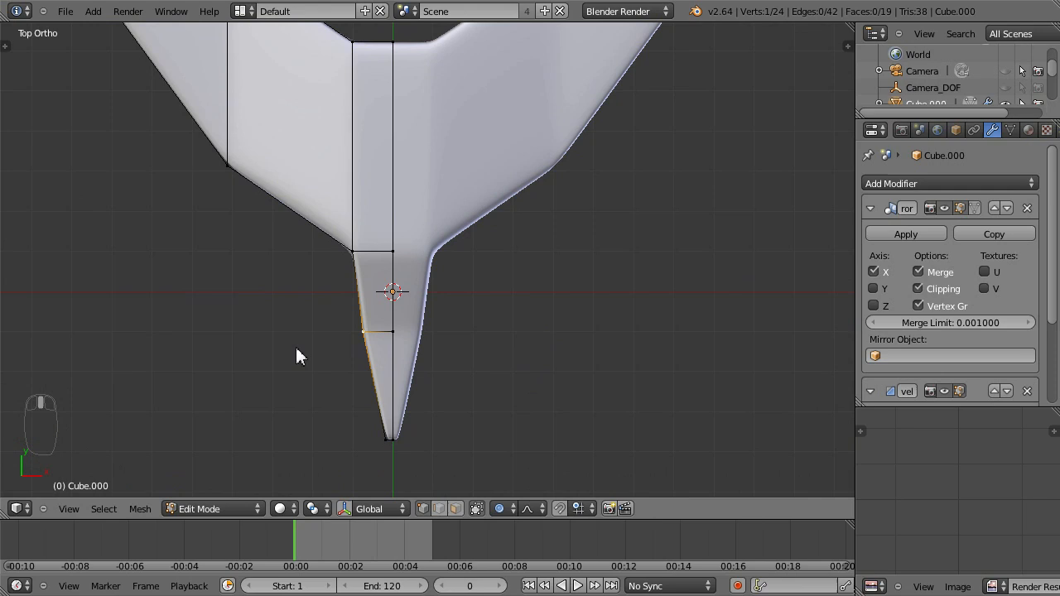
{"action": "key", "text": "g"}
{"action": "key", "text": "x"}
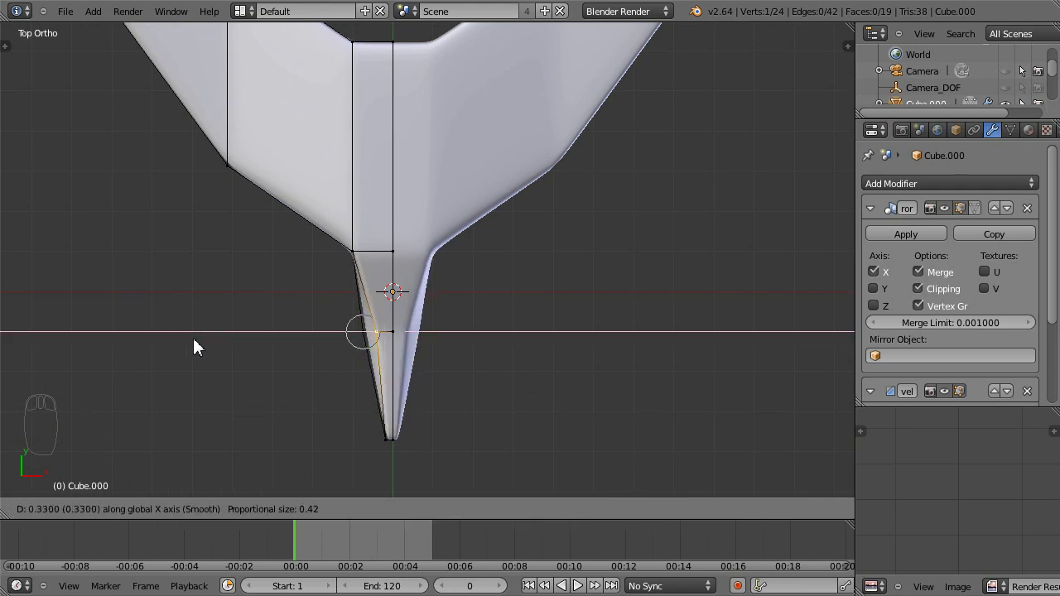
{"action": "left_click", "coordinate": [192, 336]}
Move the upper front vertex at the wing root inward and backward, then the wing bend's upper front vertex about 0.39 in X and 0.76 in Y.
{"action": "right_click", "coordinate": [352, 253]}
{"action": "key", "text": "g"}
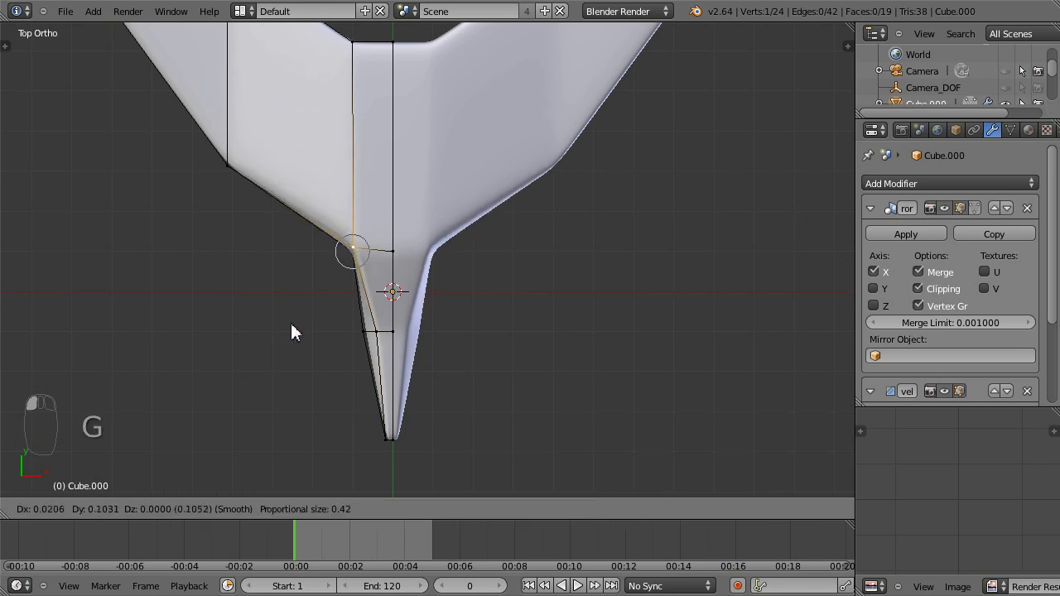
{"action": "left_click", "coordinate": [298, 315]}
{"action": "middle_click_drag", "start_coordinate": [230, 241], "coordinate": [279, 358], "text": "shift"}
{"action": "right_click", "coordinate": [278, 304]}
{"action": "key", "text": "g"}
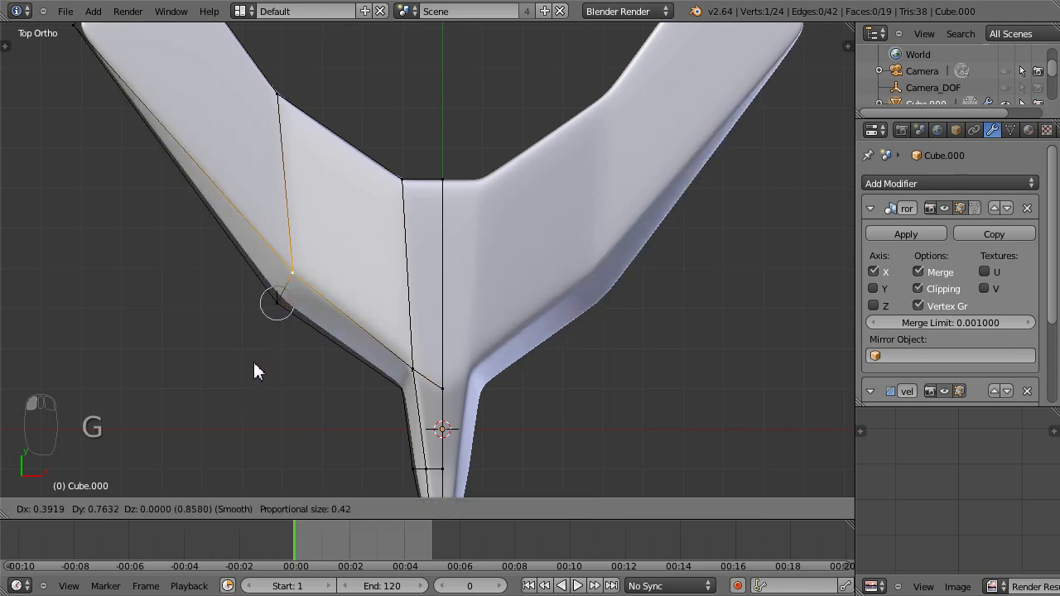
{"action": "left_click", "coordinate": [252, 370]}
Leave Edit Mode and inspect the smoothed ship from several angles and in the left orthographic side view.
{"action": "middle_click_drag", "start_coordinate": [196, 307], "coordinate": [322, 329], "text": "shift"}
{"action": "key", "text": "Tab"}
{"action": "scroll", "coordinate": [316, 347], "scroll_direction": "down", "scroll_amount": 6}
{"action": "middle_click_drag", "start_coordinate": [309, 365], "coordinate": [516, 189]}
{"action": "middle_click_drag", "start_coordinate": [433, 400], "coordinate": [530, 299]}
{"action": "key", "text": "KP_3"}
{"action": "scroll", "coordinate": [479, 431], "scroll_direction": "up", "scroll_amount": 3}
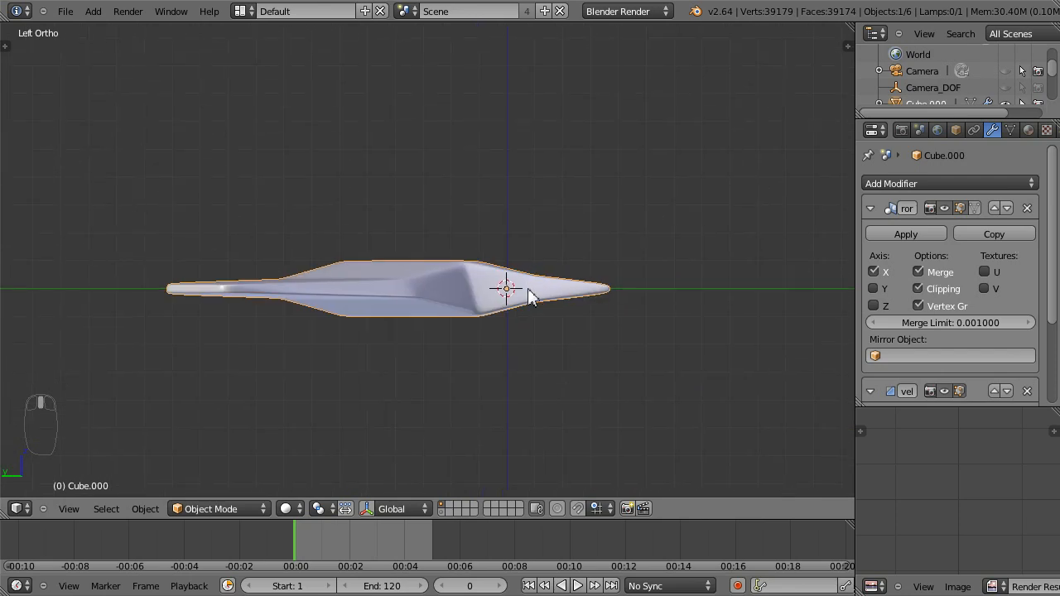
Re-enter Edit Mode, make hidden geometry selectable and display the ship in wireframe.
{"action": "key", "text": "Tab"}
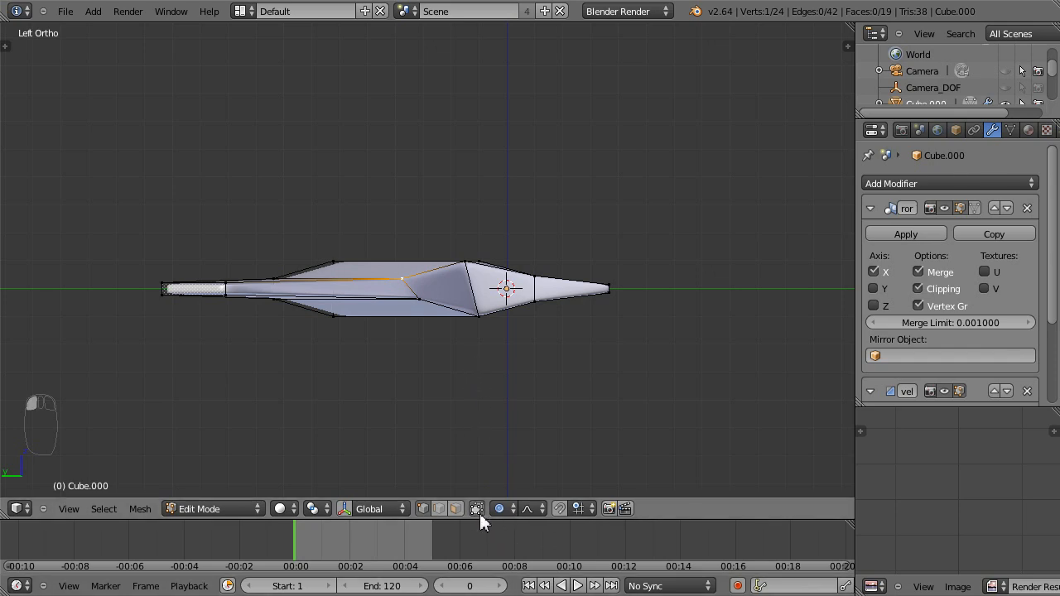
{"action": "scroll", "coordinate": [479, 428], "scroll_direction": "up", "scroll_amount": 4}
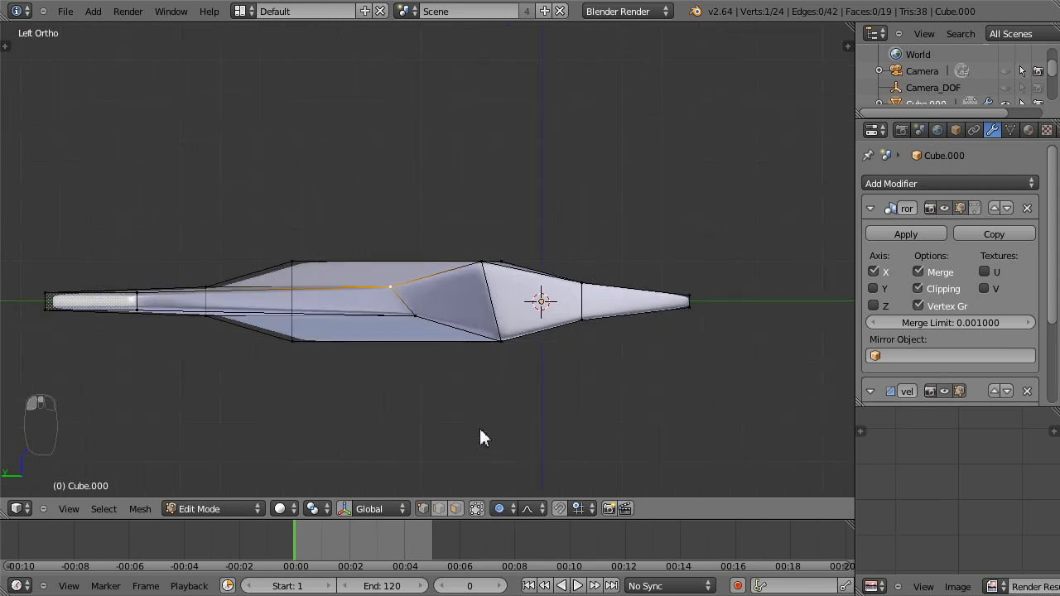
{"action": "scroll", "coordinate": [480, 432], "scroll_direction": "down", "scroll_amount": 3}
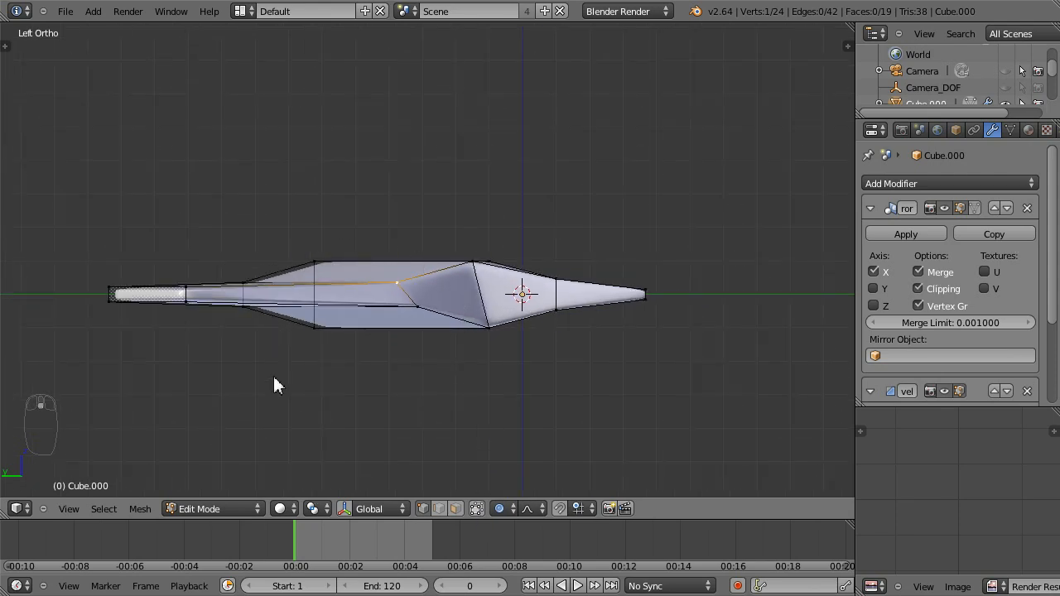
{"action": "middle_click_drag", "start_coordinate": [422, 356], "coordinate": [370, 417]}
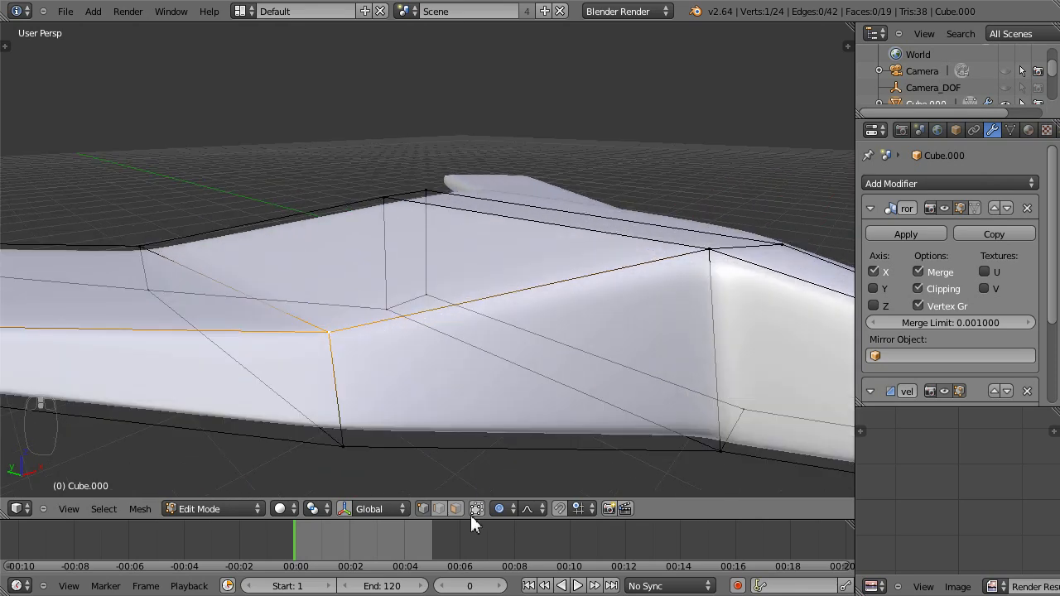
{"action": "key", "text": "z"}
{"action": "mouse_move", "coordinate": [500, 405]}
{"action": "middle_mouse_down"}
{"action": "mouse_move", "coordinate": [510, 415]}
{"action": "mouse_move", "coordinate": [560, 394]}
{"action": "middle_mouse_up"}
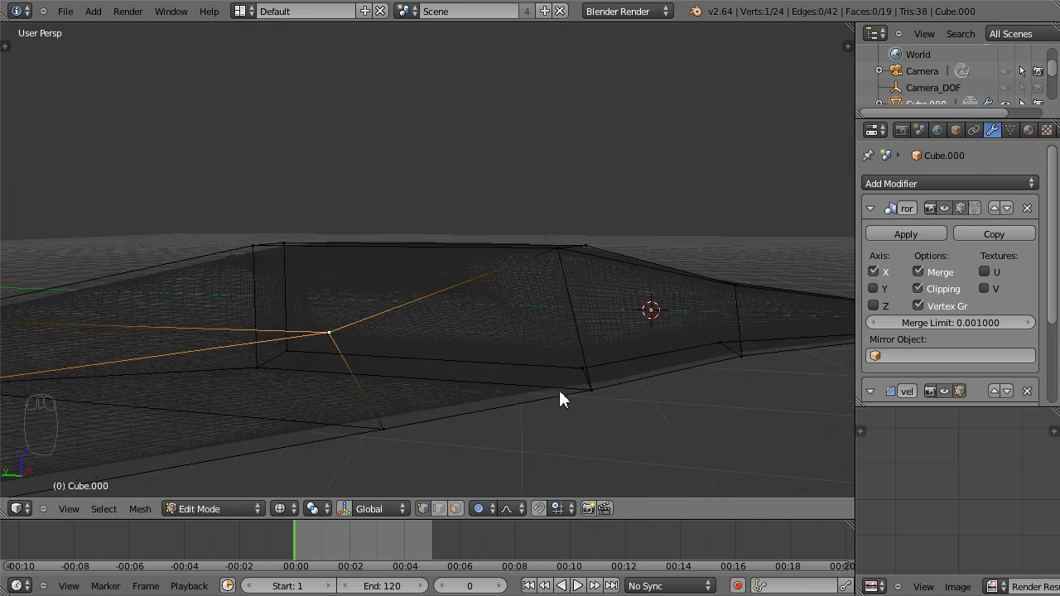
In left orthographic view, lasso-select the six underside vertices of the hull and nose and raise them slightly along Z.
{"action": "key", "text": "KP_3"}
{"action": "scroll", "coordinate": [521, 357], "scroll_direction": "up", "scroll_amount": 2}
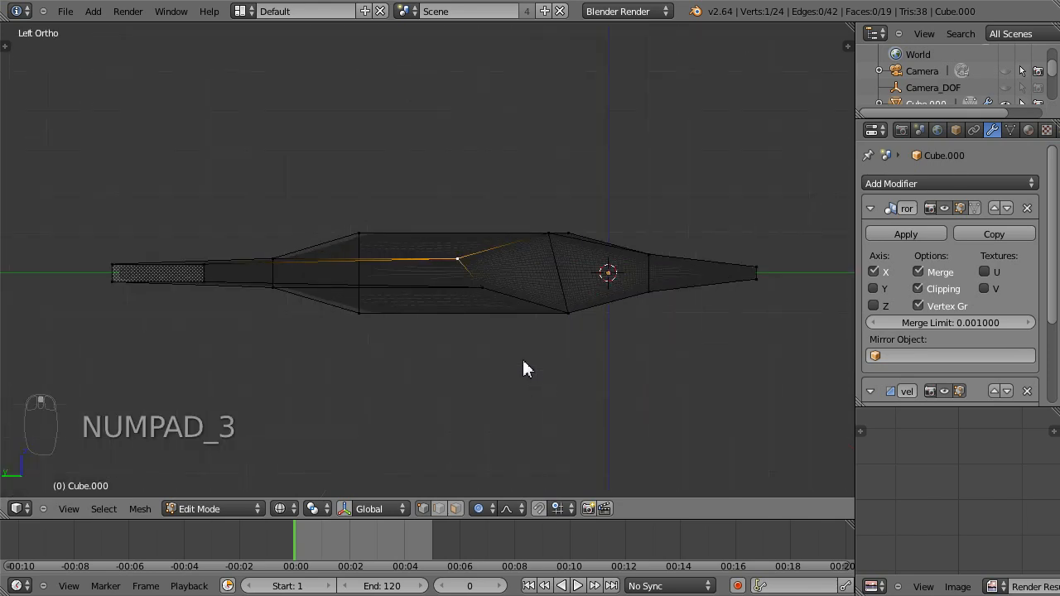
{"action": "left_click", "coordinate": [534, 135]}
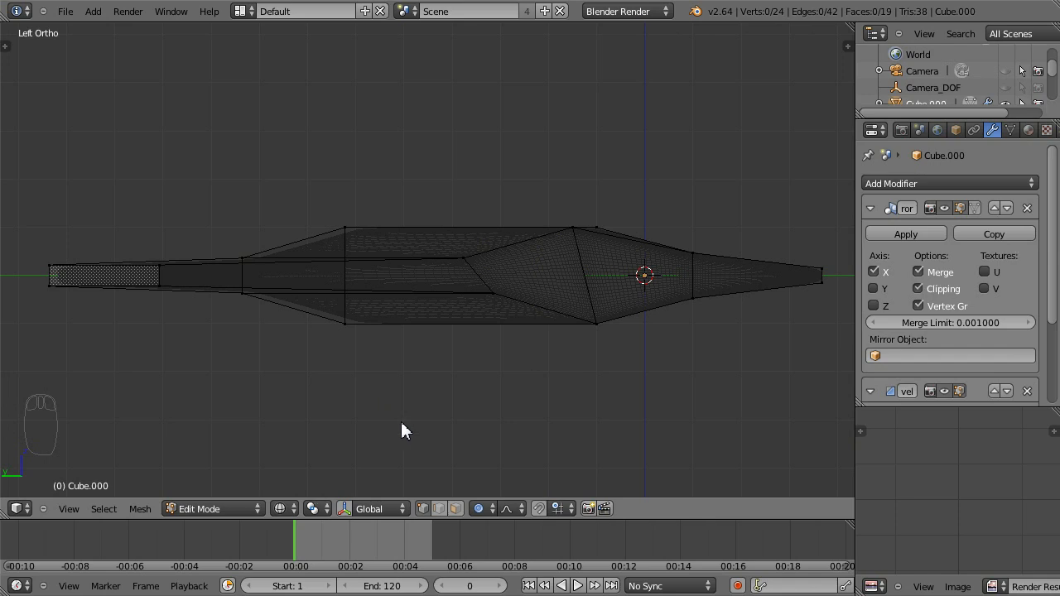
{"action": "scroll", "coordinate": [401, 423], "scroll_direction": "down", "scroll_amount": 4}
{"action": "scroll", "coordinate": [403, 423], "scroll_direction": "up", "scroll_amount": 2}
{"action": "middle_click_drag", "start_coordinate": [426, 394], "coordinate": [372, 433], "text": "shift"}
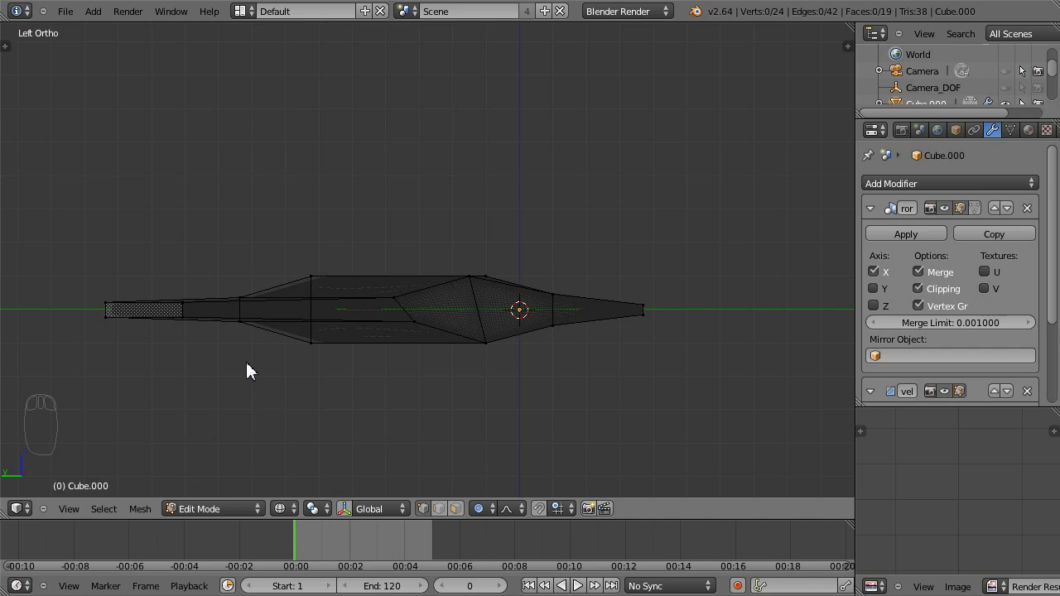
{"action": "mouse_move", "coordinate": [246, 371]}
{"action": "right_mouse_down", "text": "ctrl"}
{"action": "mouse_move", "coordinate": [260, 383]}
{"action": "mouse_move", "coordinate": [373, 402]}
{"action": "mouse_move", "coordinate": [558, 405]}
{"action": "mouse_move", "coordinate": [591, 391]}
{"action": "mouse_move", "coordinate": [575, 372]}
{"action": "mouse_move", "coordinate": [593, 348]}
{"action": "mouse_move", "coordinate": [566, 326]}
{"action": "mouse_move", "coordinate": [412, 350]}
{"action": "mouse_move", "coordinate": [295, 343]}
{"action": "mouse_move", "coordinate": [274, 361]}
{"action": "right_mouse_up", "text": "ctrl"}
{"action": "key", "text": "z"}
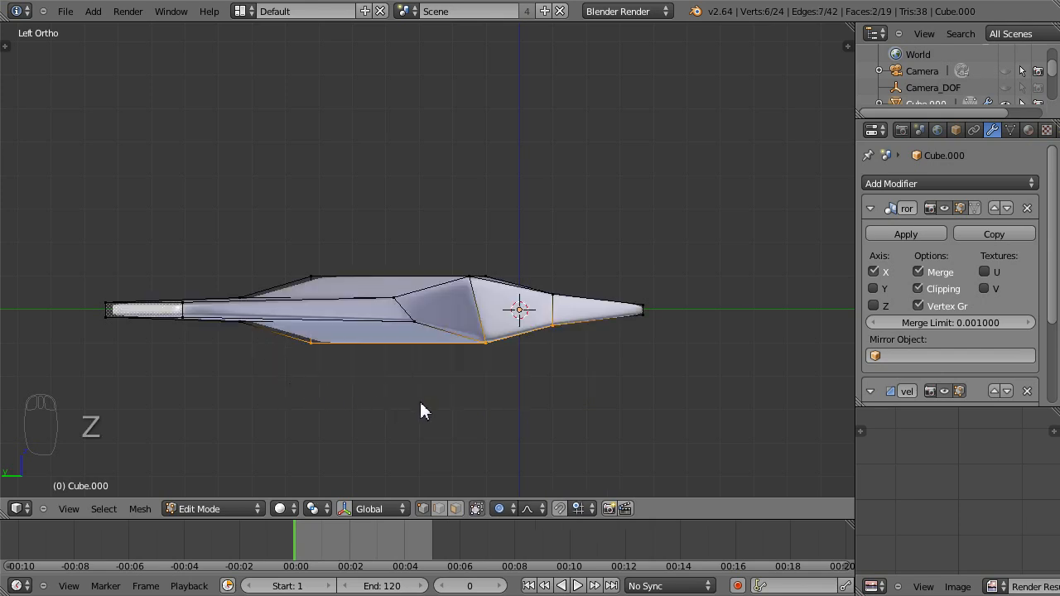
{"action": "key", "text": "g"}
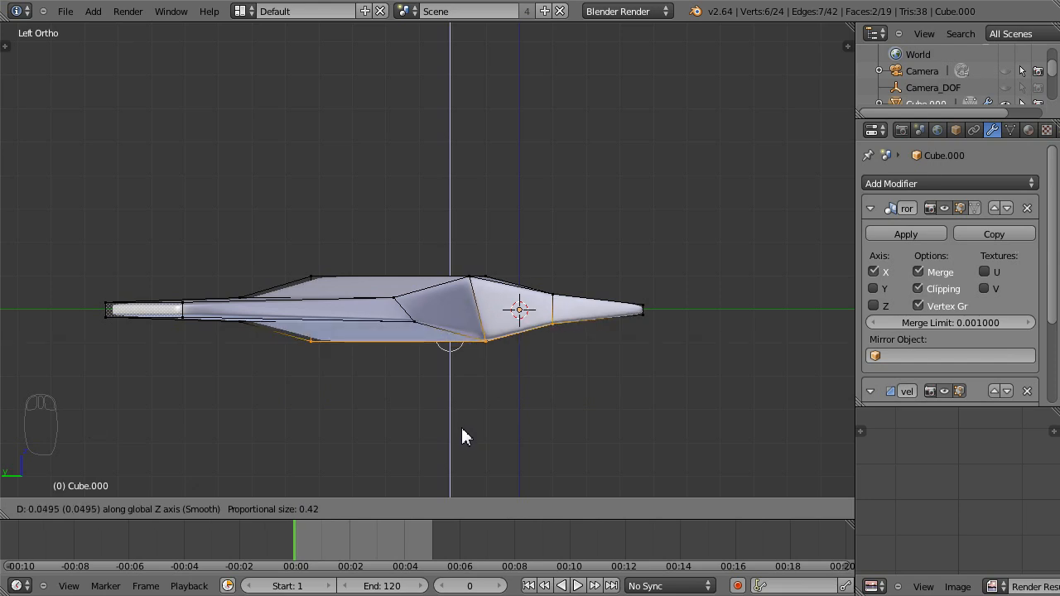
{"action": "left_click", "coordinate": [461, 436]}
{"action": "key", "text": "z"}
{"action": "key", "text": "a"}
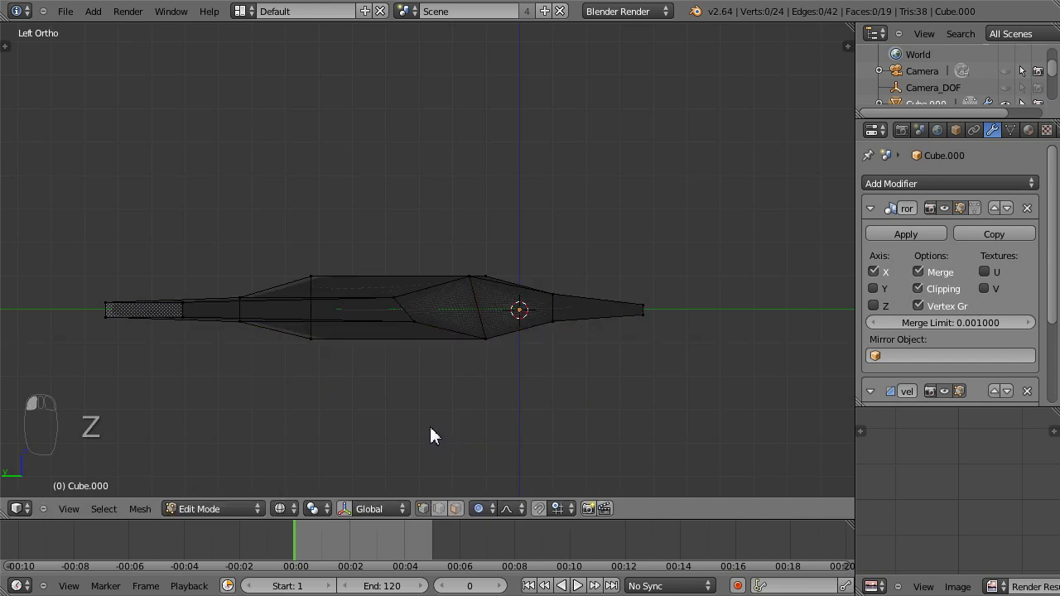
Lasso-select the four lowest hull vertices and move them up about 0.47 along Z to flatten the belly.
{"action": "key", "text": "g"}
{"action": "mouse_move", "coordinate": [237, 403]}
{"action": "right_mouse_down", "text": "ctrl"}
{"action": "mouse_move", "coordinate": [545, 392]}
{"action": "mouse_move", "coordinate": [515, 343]}
{"action": "mouse_move", "coordinate": [279, 354]}
{"action": "mouse_move", "coordinate": [317, 400]}
{"action": "right_mouse_up", "text": "ctrl"}
{"action": "key", "text": "g"}
{"action": "key", "text": "z"}
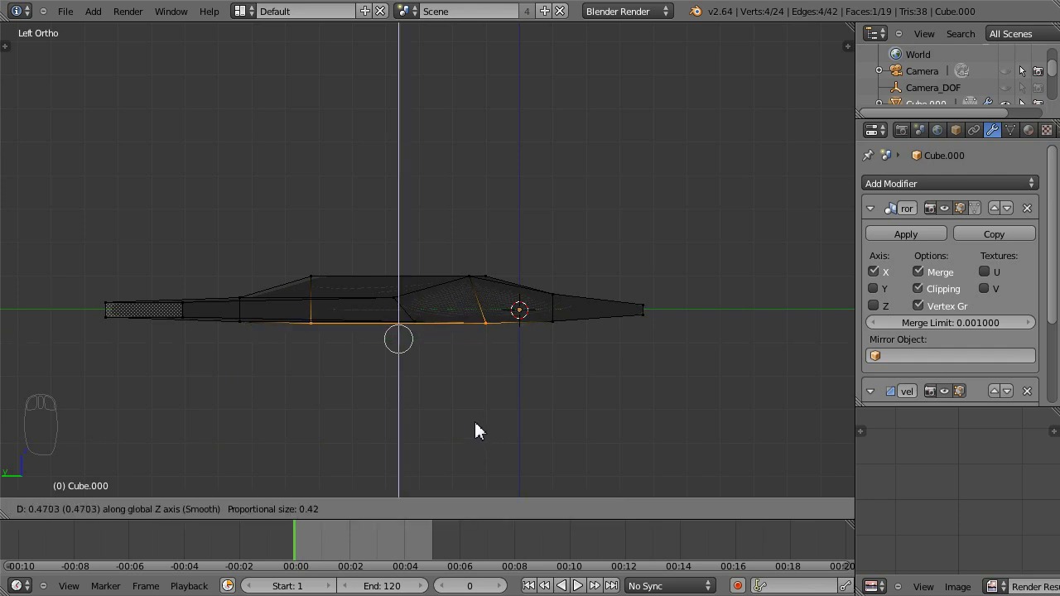
{"action": "left_click", "coordinate": [475, 424]}
{"action": "key", "text": "z"}
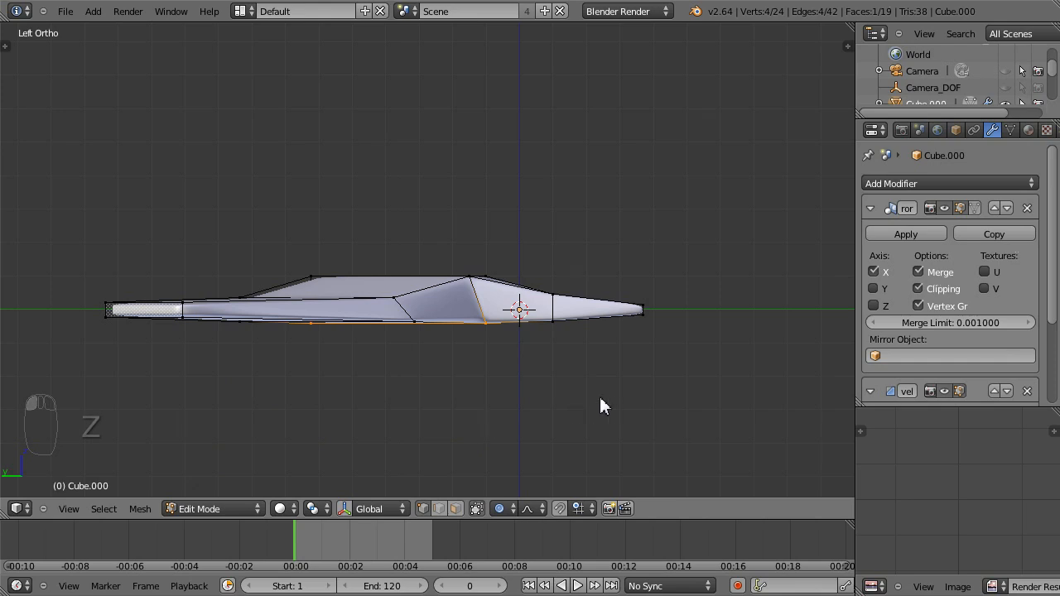
{"action": "scroll", "coordinate": [603, 396], "scroll_direction": "up", "scroll_amount": 3}
{"action": "scroll", "coordinate": [616, 398], "scroll_direction": "down", "scroll_amount": 2}
{"action": "middle_click_drag", "start_coordinate": [625, 409], "coordinate": [396, 344]}
{"action": "key", "text": "KP_3"}
{"action": "scroll", "coordinate": [630, 370], "scroll_direction": "up", "scroll_amount": 2}
{"action": "scroll", "coordinate": [396, 344], "scroll_direction": "up", "scroll_amount": 2}
{"action": "middle_click_drag", "start_coordinate": [570, 409], "coordinate": [502, 348], "text": "shift"}
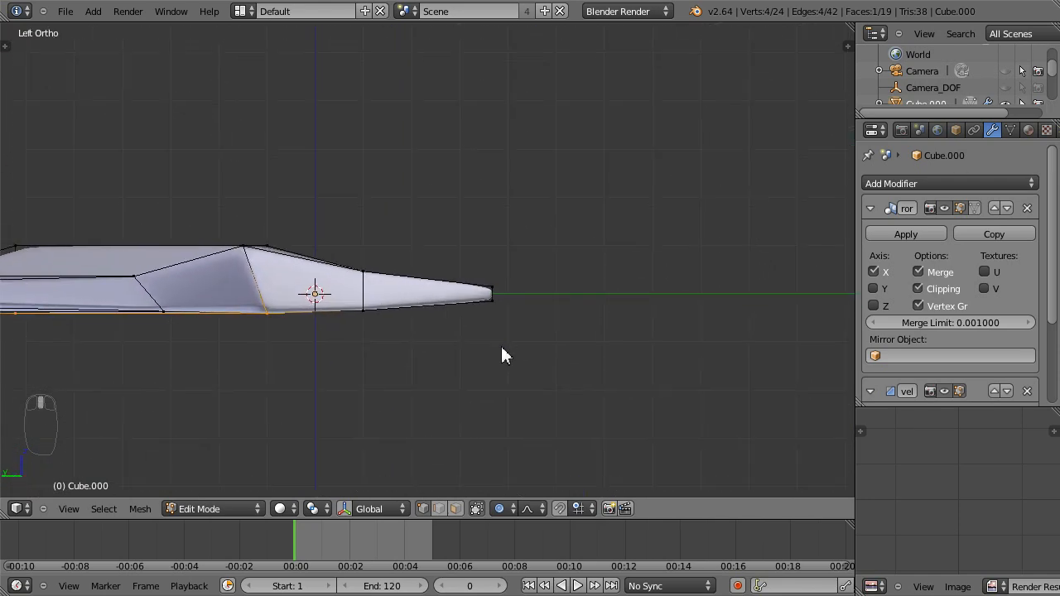
{"action": "key", "text": "z"}
{"action": "key", "text": "b"}
{"action": "left_click_drag", "start_coordinate": [453, 220], "coordinate": [565, 398]}
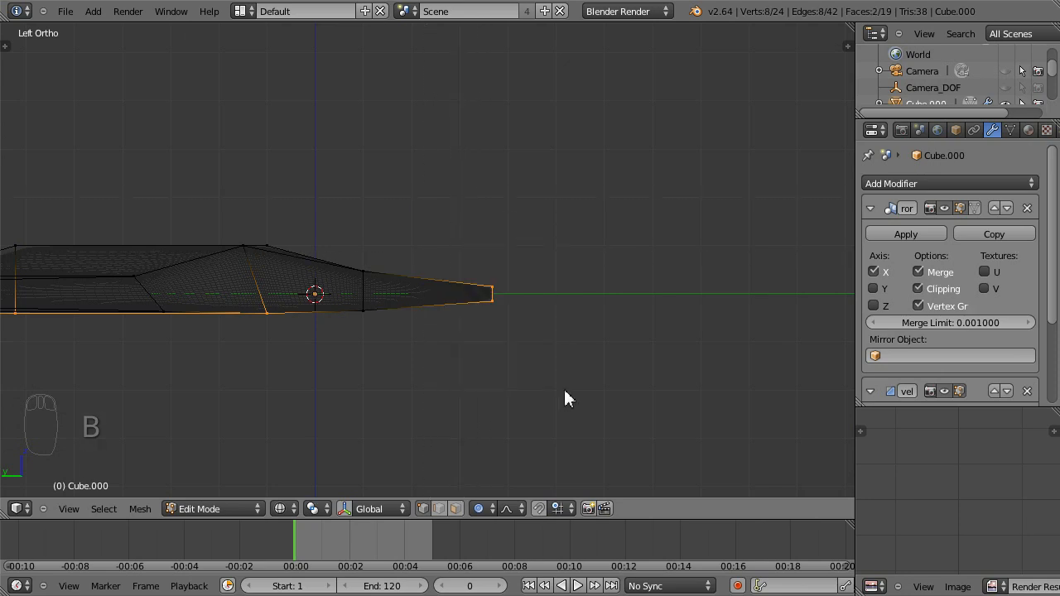
{"action": "key", "text": "g"}
{"action": "left_click", "coordinate": [485, 149]}
{"action": "key", "text": "ctrl+z"}
{"action": "key", "text": "ctrl+z"}
Box-select only the four nose tip vertices and lower them about 0.21 along Z.
{"action": "key", "text": "b"}
{"action": "left_click_drag", "start_coordinate": [517, 193], "coordinate": [440, 377]}
{"action": "key", "text": "g"}
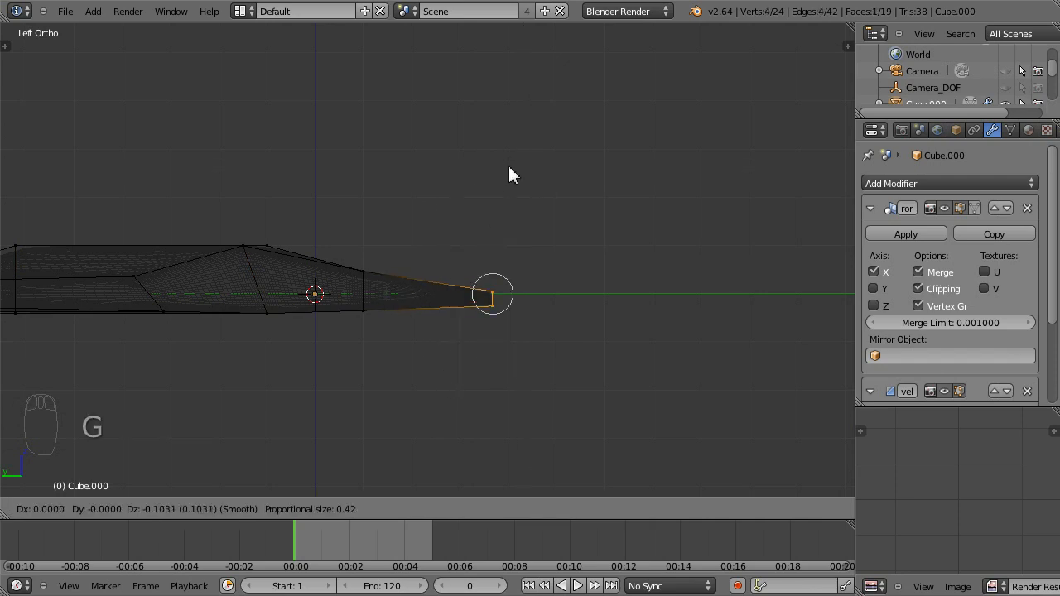
{"action": "key", "text": "z"}
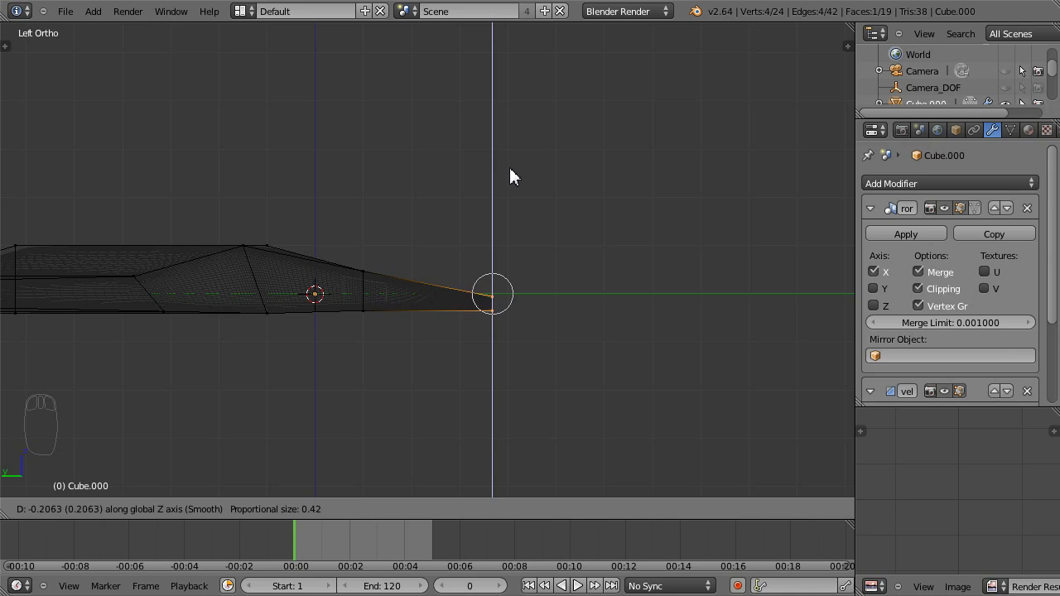
{"action": "left_click", "coordinate": [511, 176]}
{"action": "scroll", "coordinate": [459, 240], "scroll_direction": "down", "scroll_amount": 2}
{"action": "scroll", "coordinate": [442, 271], "scroll_direction": "down", "scroll_amount": 3}
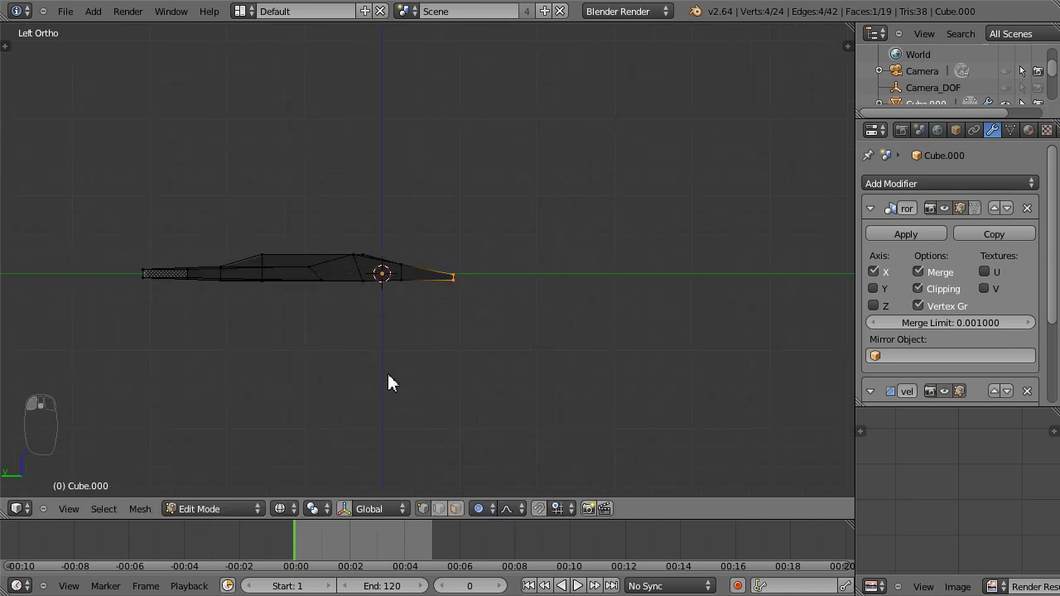
{"action": "scroll", "coordinate": [388, 382], "scroll_direction": "up", "scroll_amount": 2}
Leave Edit Mode, return to solid shading and raise the whole ship about 0.39 along Z.
{"action": "key", "text": "Tab"}
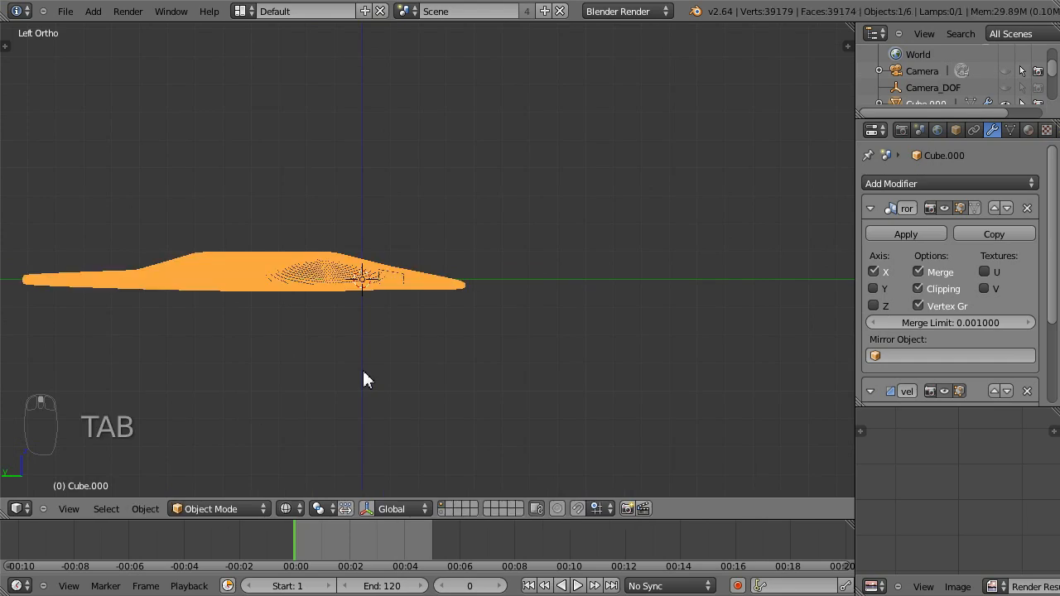
{"action": "key", "text": "z"}
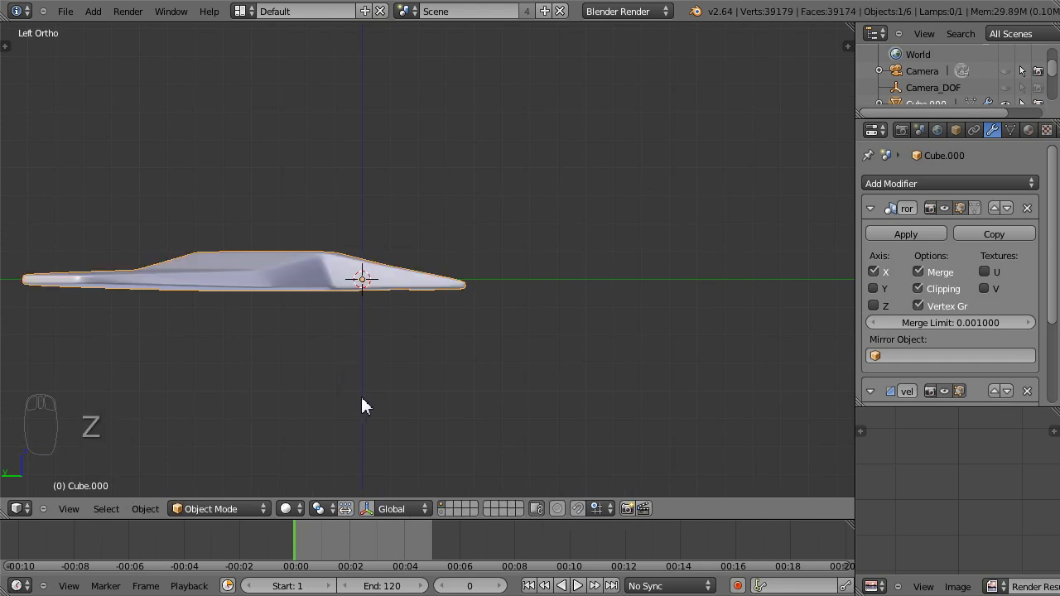
{"action": "key", "text": "g"}
{"action": "key", "text": "z"}
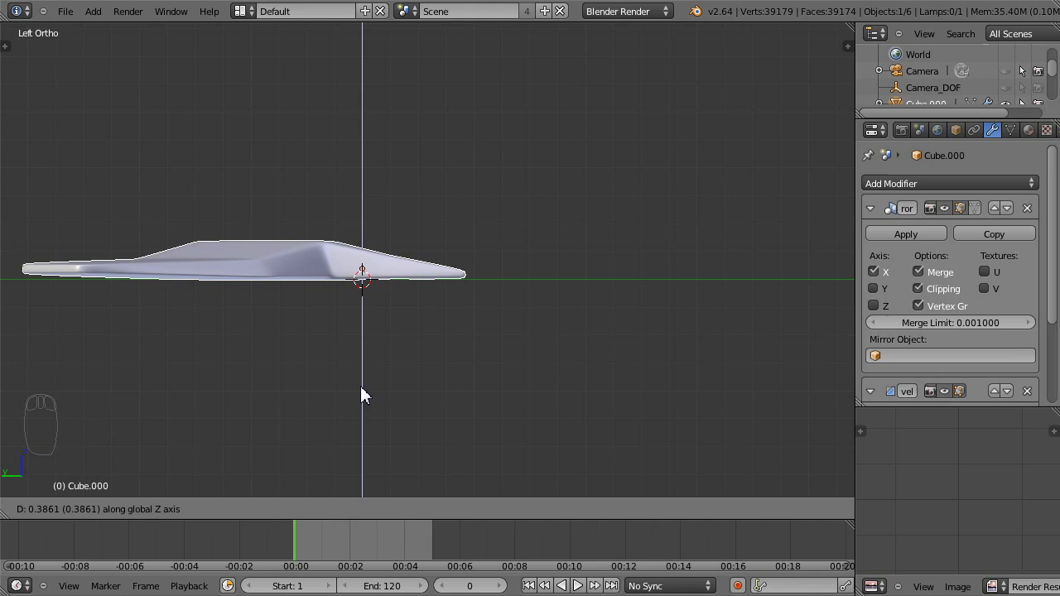
{"action": "left_click", "coordinate": [361, 386]}
Save the spaceship file and view the ship from behind.
{"action": "middle_click_drag", "start_coordinate": [423, 336], "coordinate": [569, 364]}
{"action": "left_click", "coordinate": [64, 12]}
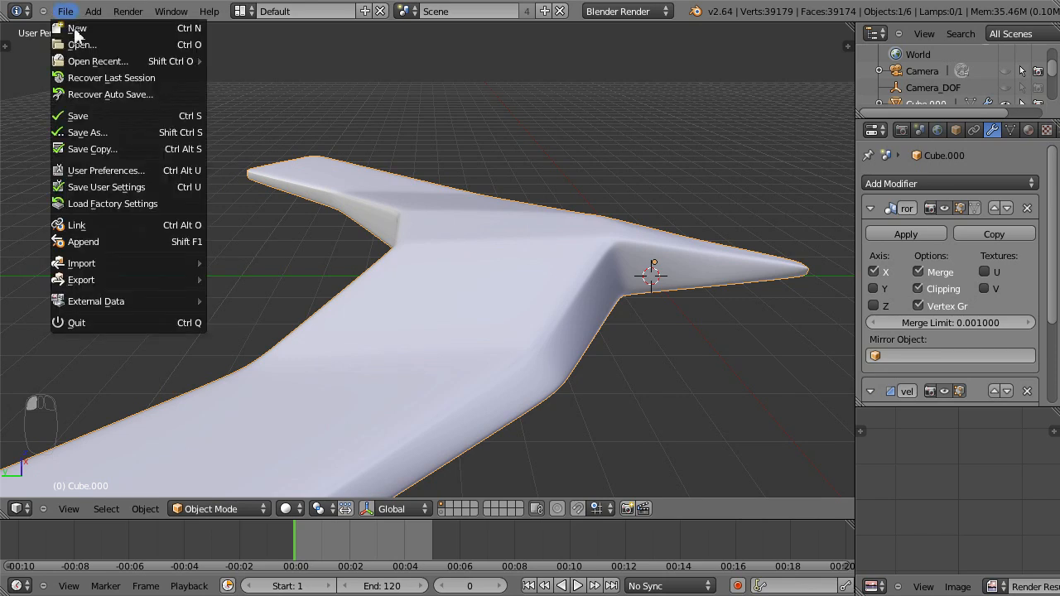
{"action": "left_click", "coordinate": [66, 120]}
{"action": "middle_click_drag", "start_coordinate": [145, 269], "coordinate": [377, 261]}
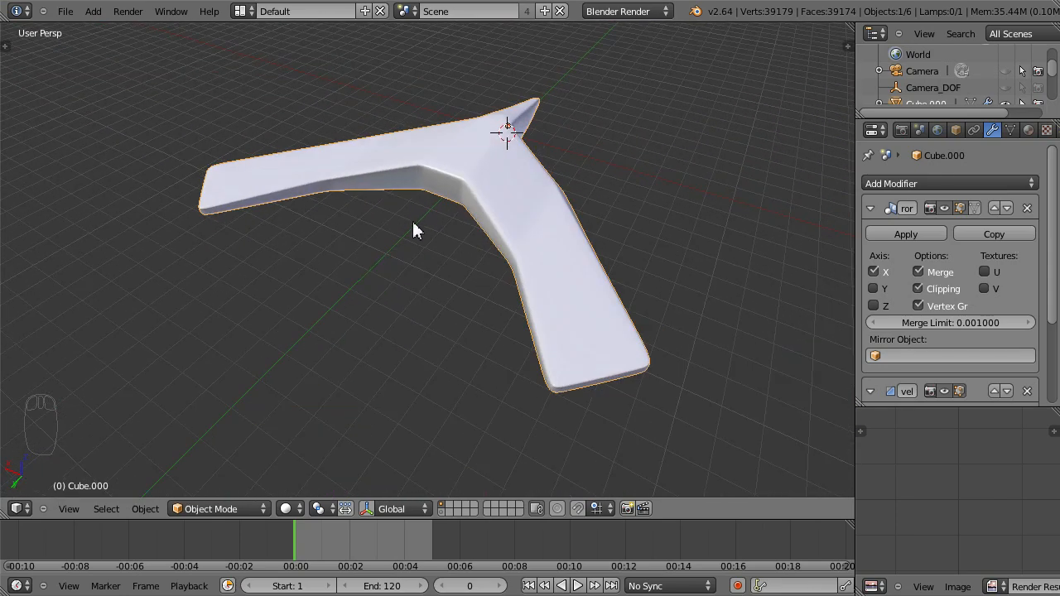
In Edit Mode with face selection, extrude the rear centre face of the hull backward about 1.66.
{"action": "key", "text": "Tab"}
{"action": "key", "text": "space"}
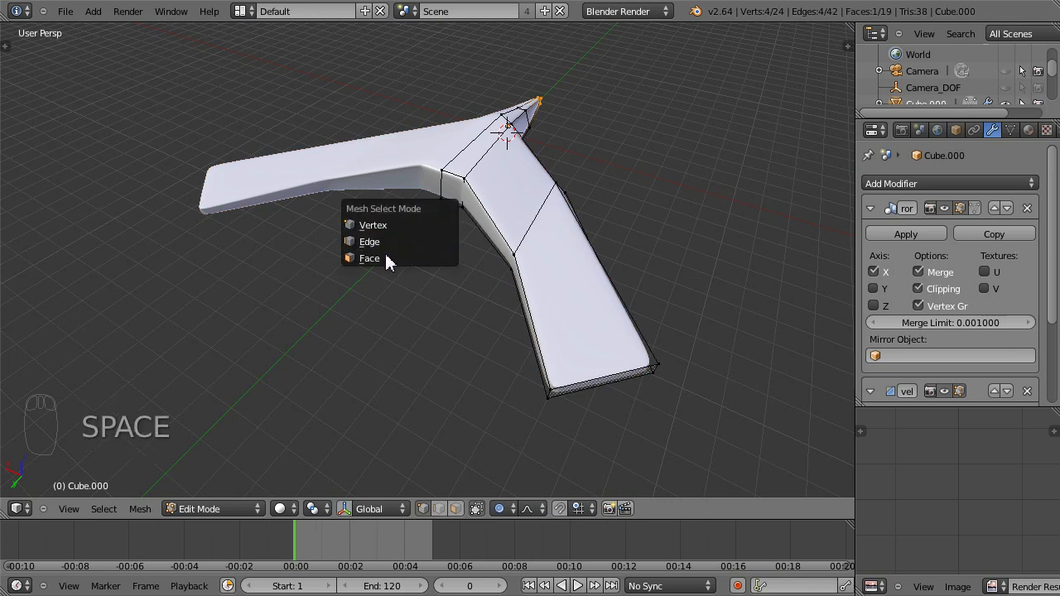
{"action": "left_click", "coordinate": [386, 260]}
{"action": "right_click", "coordinate": [454, 200]}
{"action": "middle_click_drag", "start_coordinate": [454, 199], "coordinate": [450, 279]}
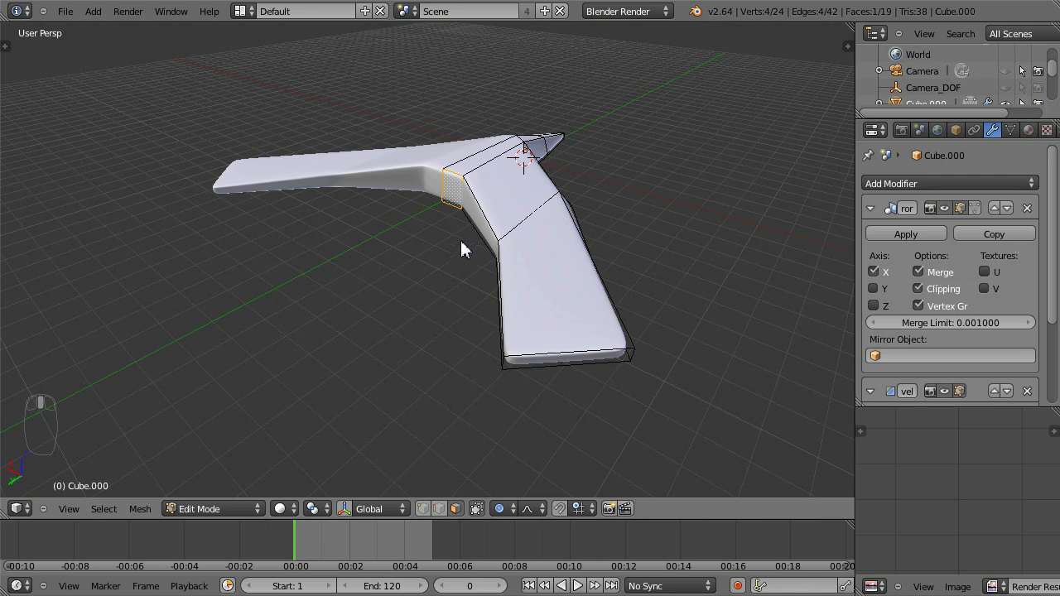
{"action": "key", "text": "e"}
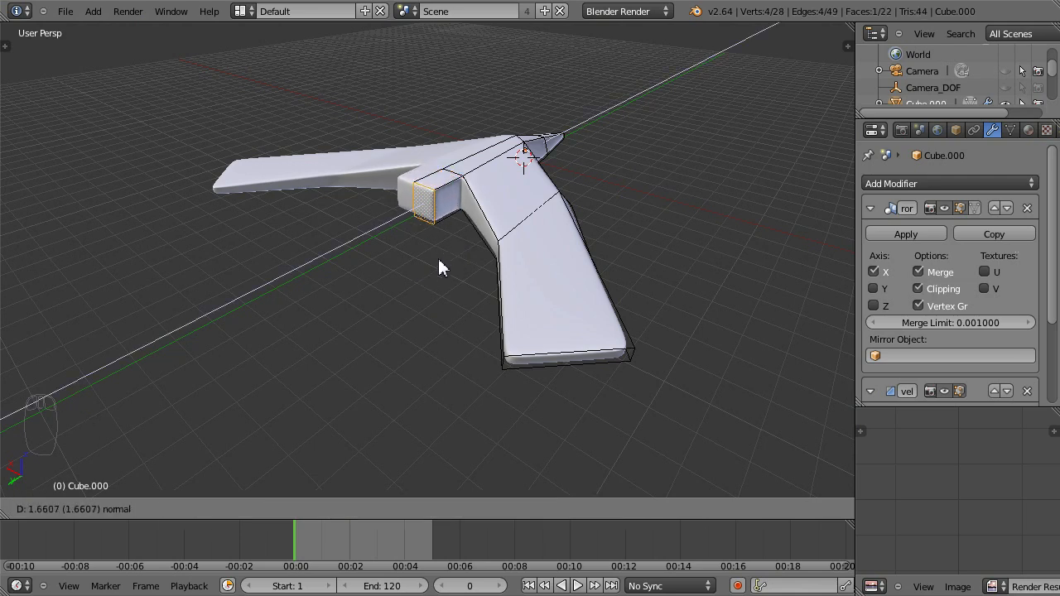
{"action": "left_click", "coordinate": [439, 259]}
Try to lengthen the tail block by moving its rear face about 4.2 backward along Y.
{"action": "middle_click_drag", "start_coordinate": [457, 261], "coordinate": [436, 296]}
{"action": "key", "text": "g"}
{"action": "key", "text": "y"}
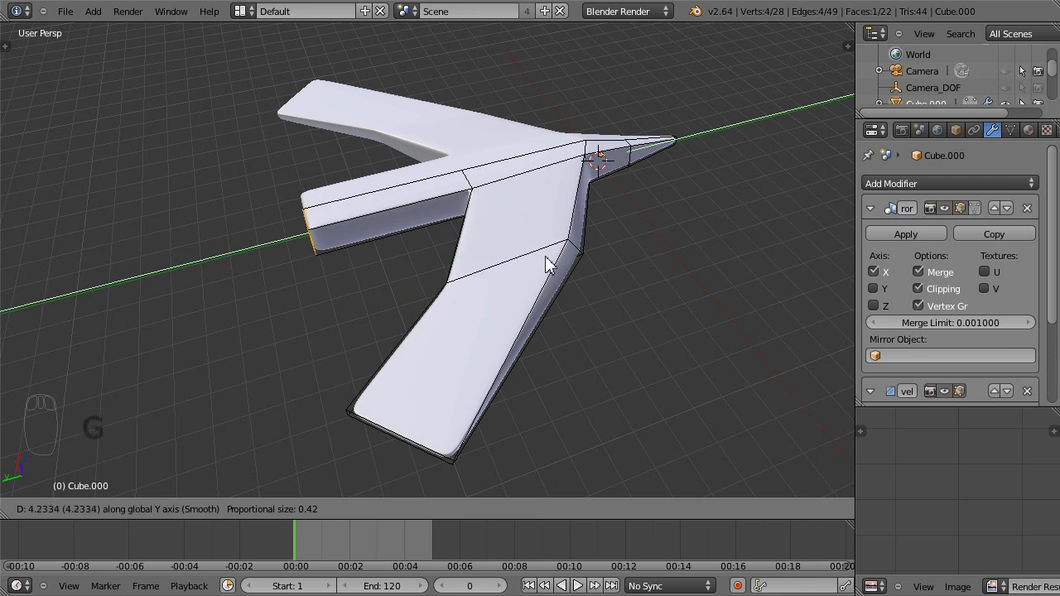
{"action": "left_click", "coordinate": [537, 273]}
Try to flare the lengthened tail by scaling its rear face wider along X in top view.
{"action": "key", "text": "KP_7"}
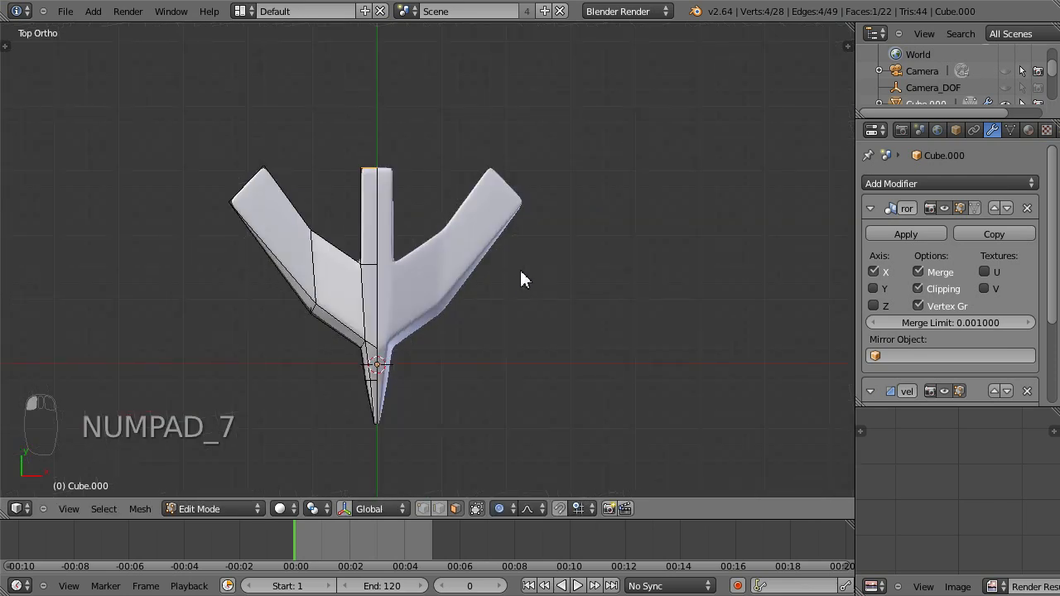
{"action": "scroll", "coordinate": [516, 285], "scroll_direction": "up", "scroll_amount": 2}
{"action": "scroll", "coordinate": [455, 265], "scroll_direction": "up", "scroll_amount": 2}
{"action": "middle_click_drag", "start_coordinate": [471, 274], "coordinate": [471, 266], "text": "shift"}
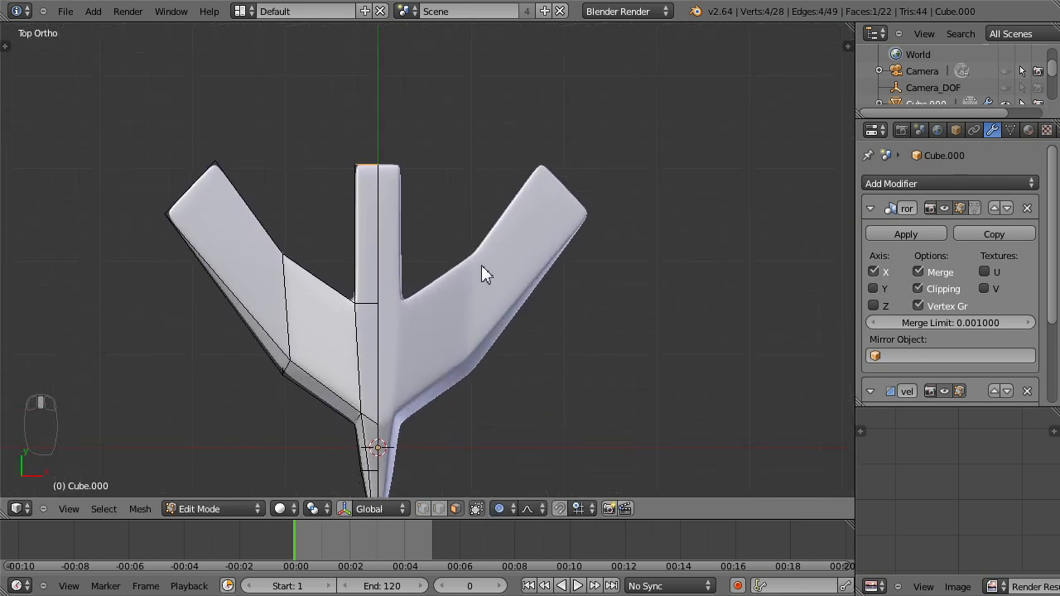
{"action": "key", "text": "s"}
{"action": "key", "text": "x"}
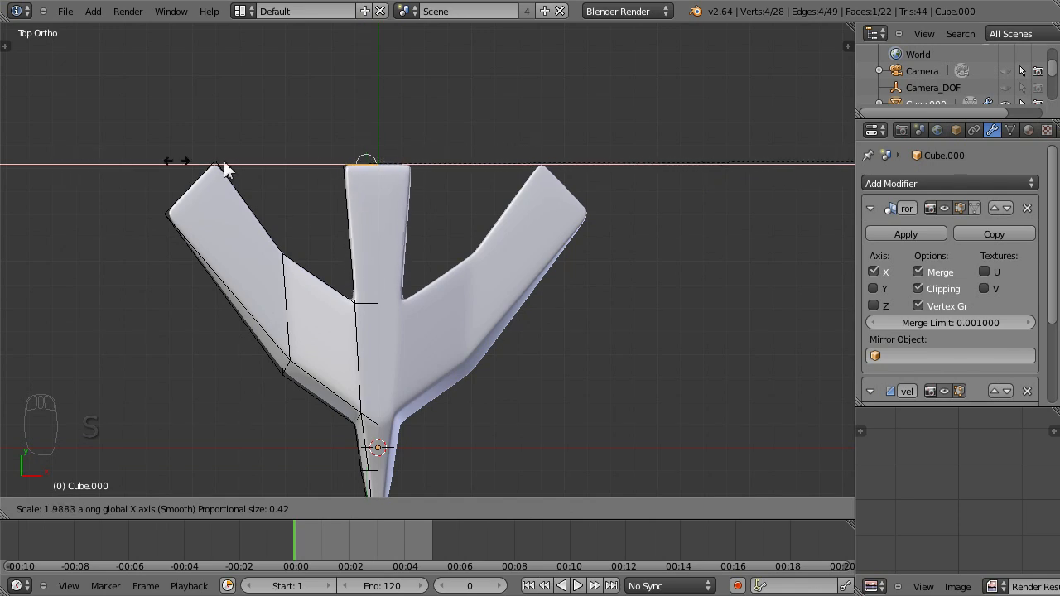
{"action": "left_click", "coordinate": [766, 142]}
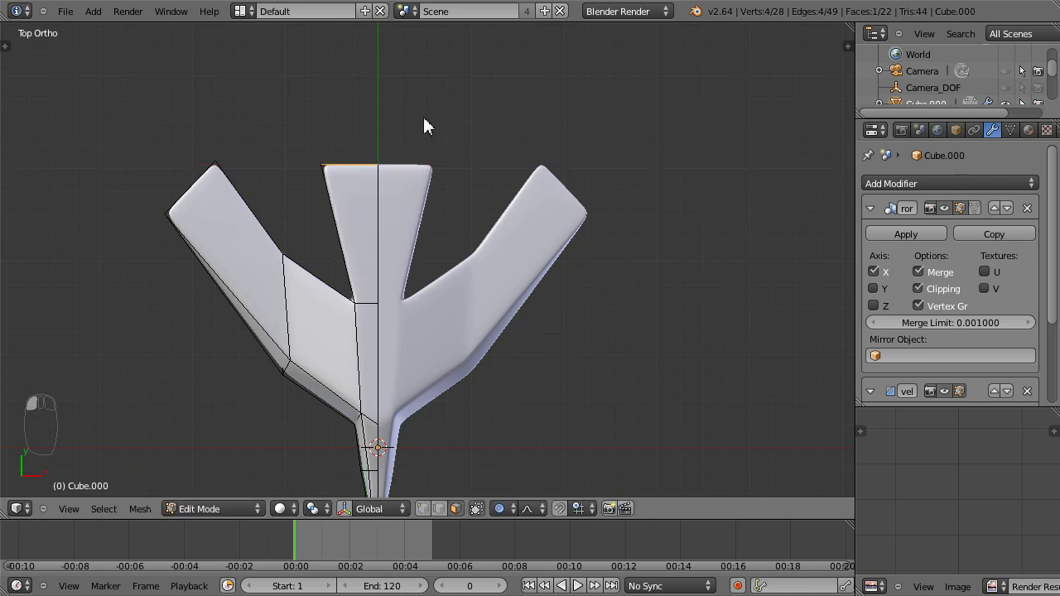
Try to pull the flared tail's end forward along Y, then undo the last three edits to the tail.
{"action": "key", "text": "g"}
{"action": "key", "text": "y"}
{"action": "left_click", "coordinate": [413, 208]}
{"action": "middle_click_drag", "start_coordinate": [412, 207], "coordinate": [224, 191]}
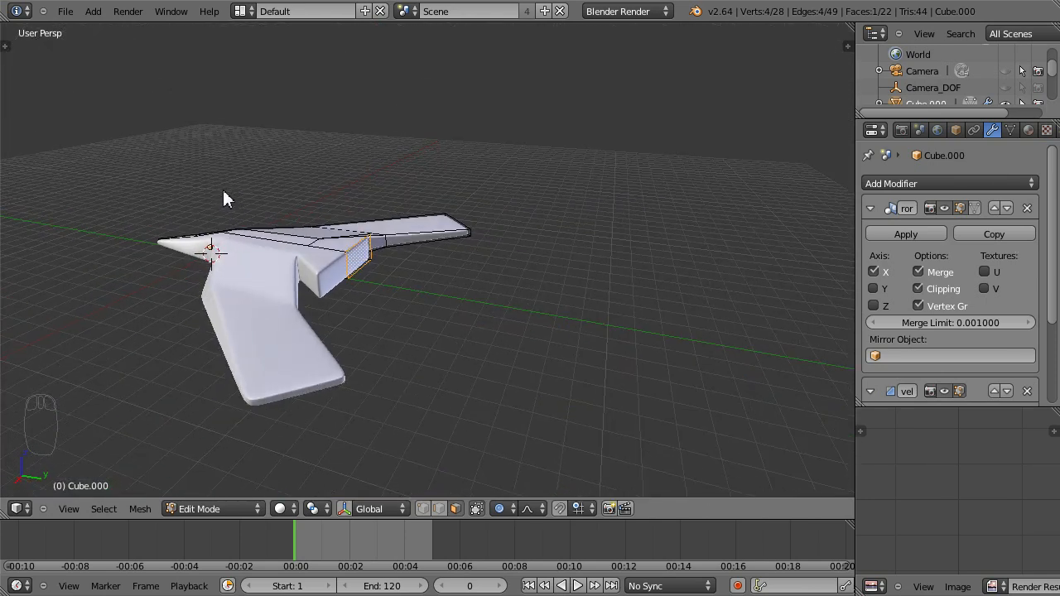
{"action": "key", "text": "ctrl+z"}
{"action": "key", "text": "ctrl+z"}
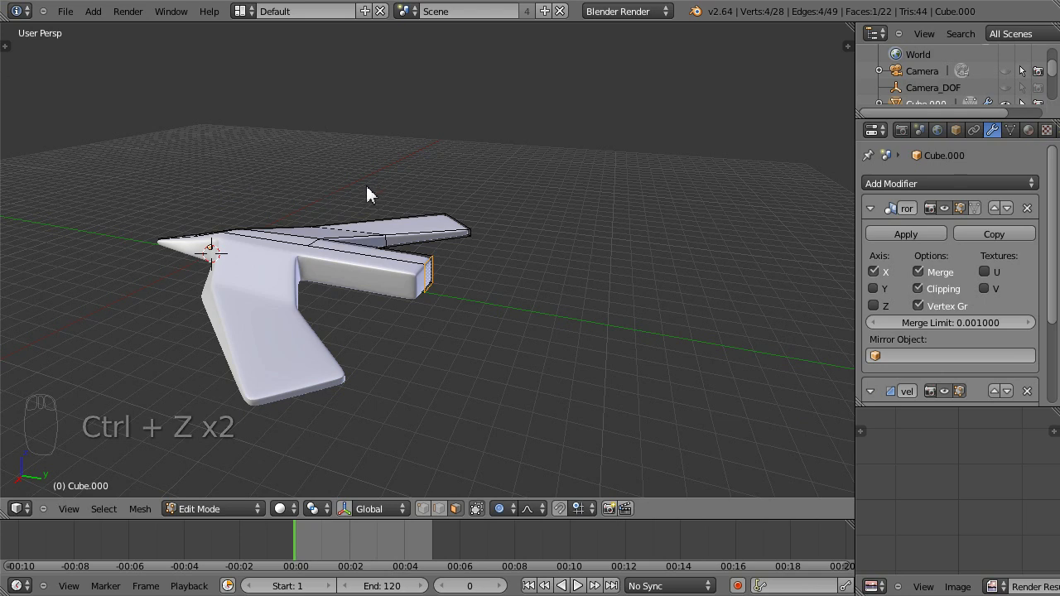
{"action": "key", "text": "ctrl+z"}
Extrude the short tail block's rear face in place with proportional editing off and scale it to about 0.78.
{"action": "middle_click_drag", "start_coordinate": [381, 194], "coordinate": [197, 194]}
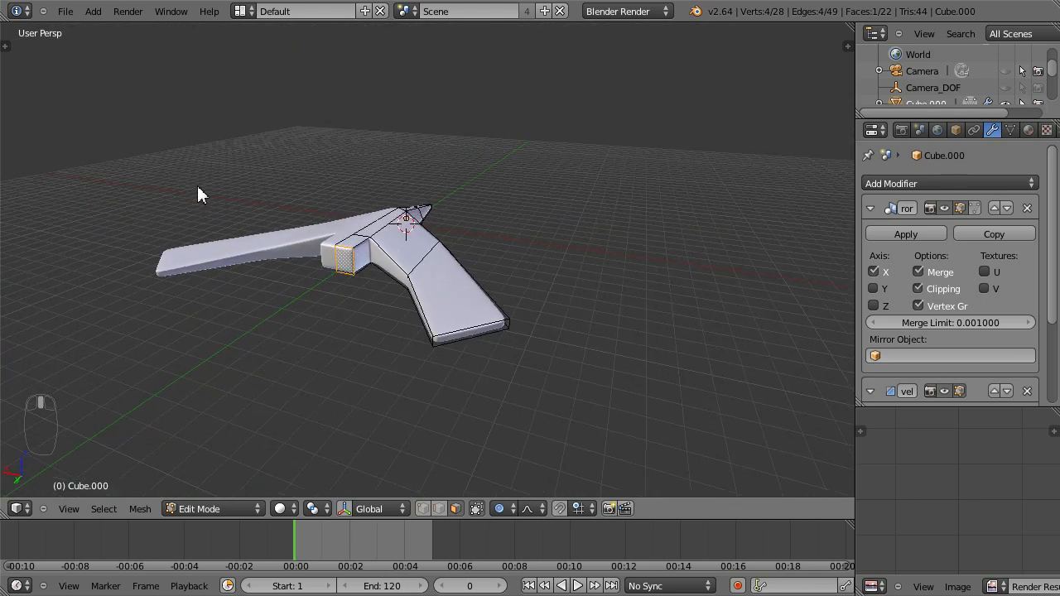
{"action": "scroll", "coordinate": [258, 256], "scroll_direction": "up", "scroll_amount": 3}
{"action": "middle_click_drag", "start_coordinate": [264, 251], "coordinate": [603, 348], "text": "shift"}
{"action": "key", "text": "e"}
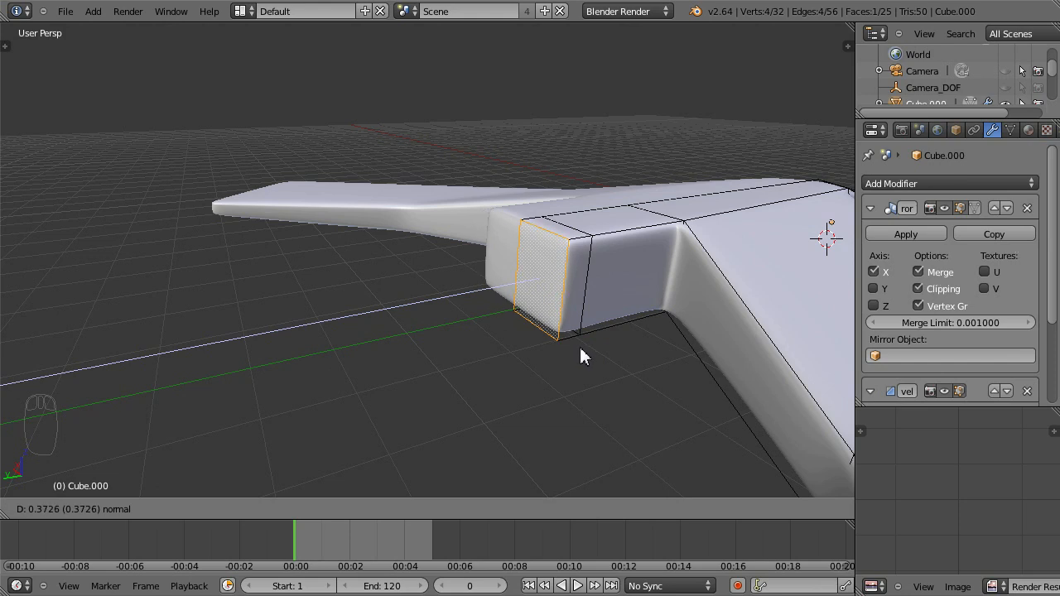
{"action": "left_click", "coordinate": [578, 344]}
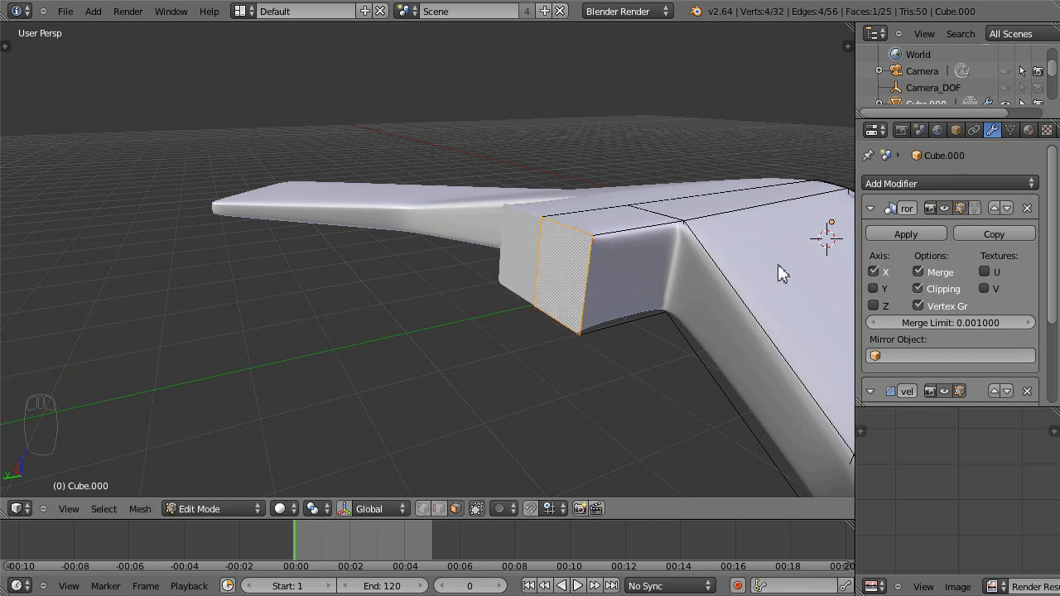
{"action": "key", "text": "s"}
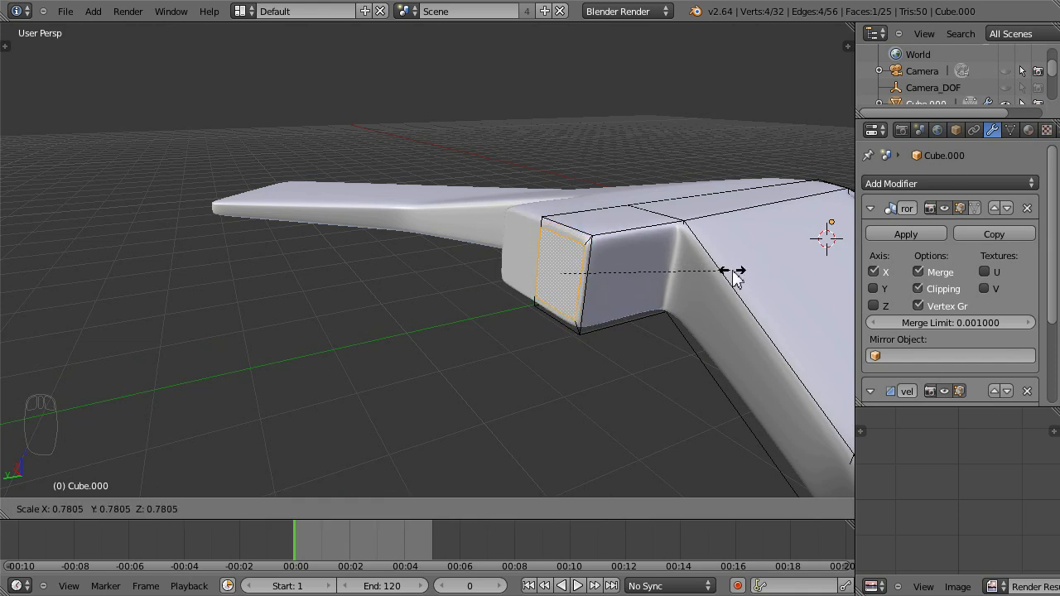
{"action": "left_click", "coordinate": [733, 271]}
Extrude the inset rear face about 0.39 inward to form an exhaust recess.
{"action": "key", "text": "e"}
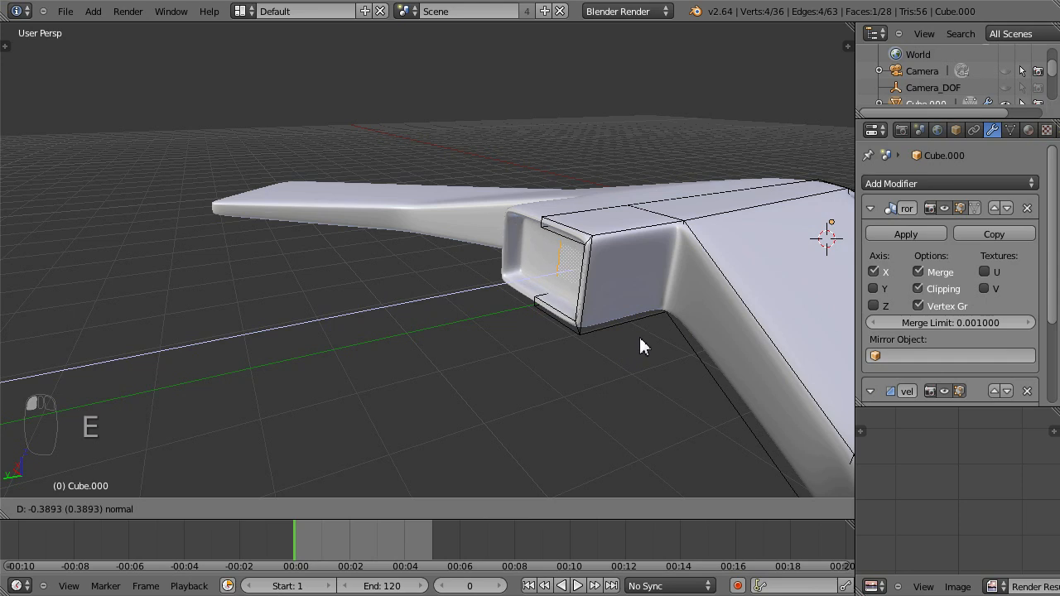
{"action": "left_click", "coordinate": [639, 337]}
Extrude the recessed exhaust face rearward out of the tail to form a long, narrower nozzle block.
{"action": "mouse_move", "coordinate": [487, 362]}
{"action": "middle_mouse_down"}
{"action": "mouse_move", "coordinate": [613, 369]}
{"action": "mouse_move", "coordinate": [665, 295]}
{"action": "mouse_move", "coordinate": [471, 367]}
{"action": "middle_mouse_up"}
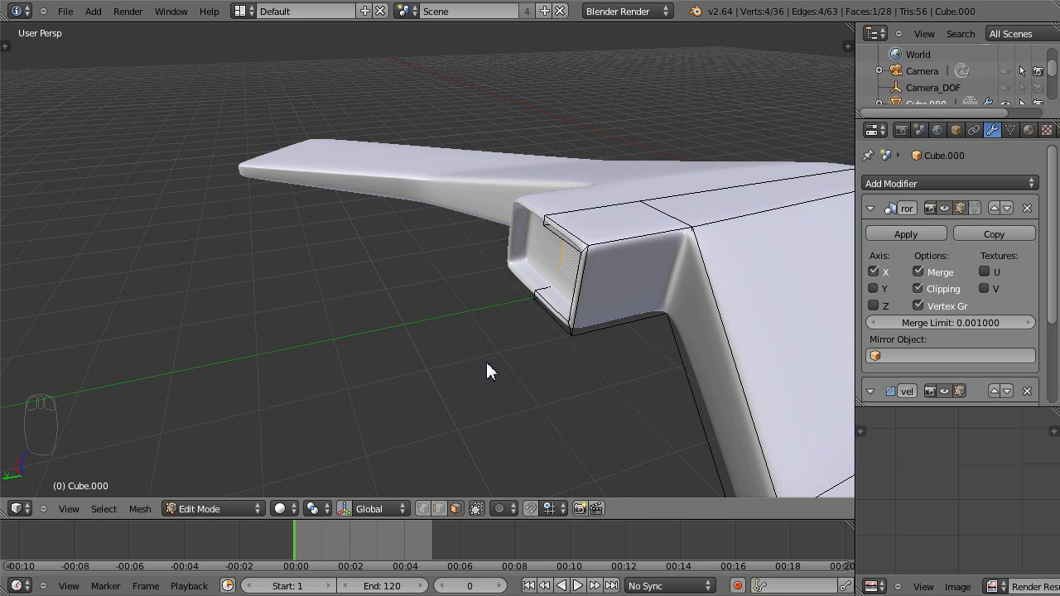
{"action": "middle_click_drag", "start_coordinate": [569, 381], "coordinate": [511, 394]}
{"action": "key", "text": "e"}
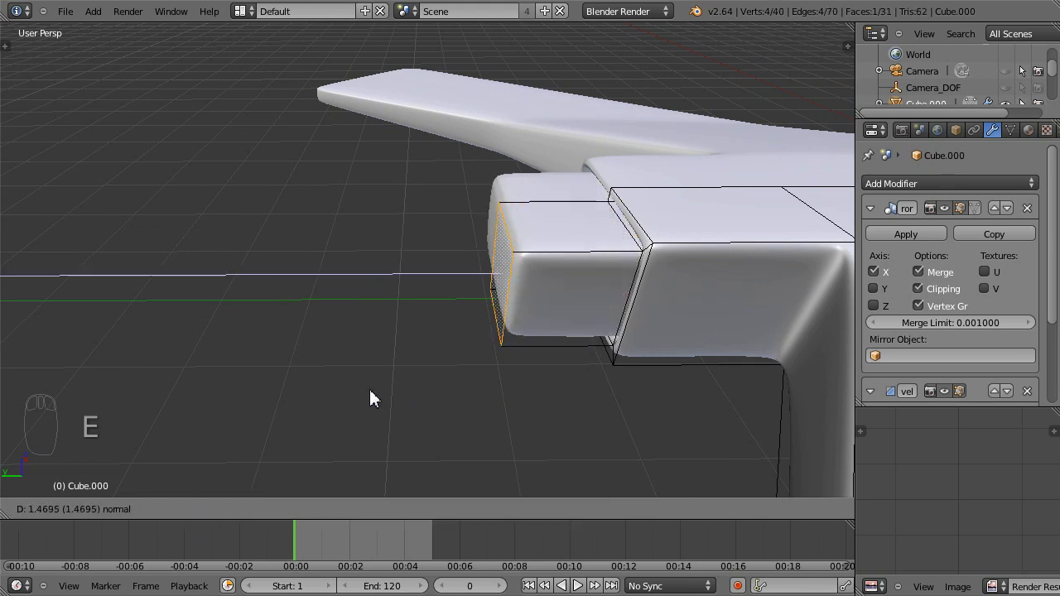
{"action": "left_click", "coordinate": [254, 395]}
{"action": "middle_click_drag", "start_coordinate": [226, 443], "coordinate": [606, 319]}
{"action": "scroll", "coordinate": [607, 311], "scroll_direction": "up", "scroll_amount": 2}
{"action": "middle_click_drag", "start_coordinate": [589, 259], "coordinate": [493, 376], "text": "shift"}
{"action": "scroll", "coordinate": [528, 338], "scroll_direction": "up", "scroll_amount": 2}
{"action": "key", "text": "Tab"}
{"action": "scroll", "coordinate": [583, 204], "scroll_direction": "down", "scroll_amount": 4}
{"action": "key", "text": "Tab"}
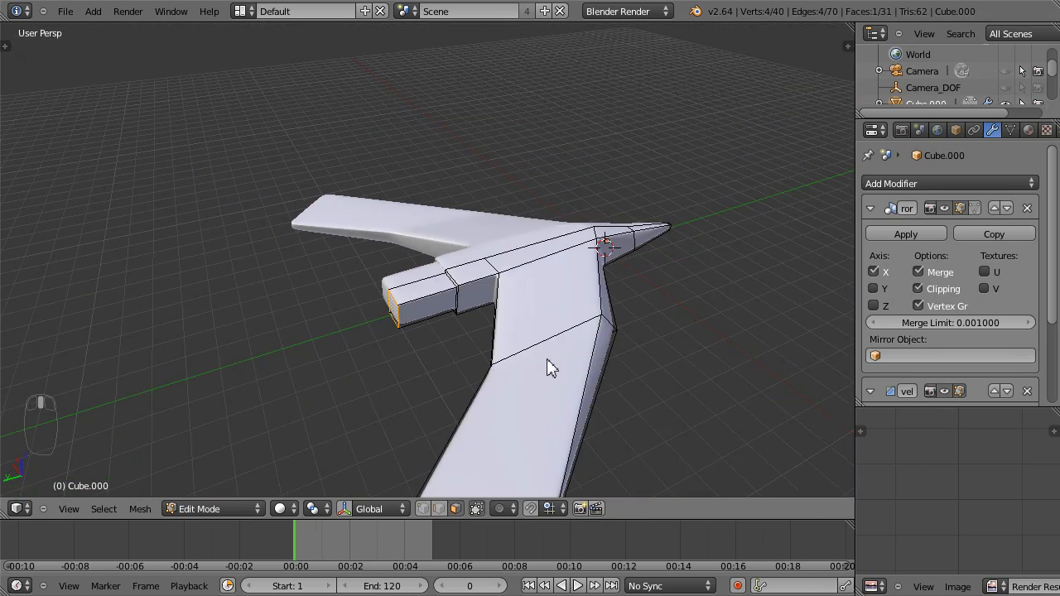
Extrude the inner wing section's top face in place and scale it to about 0.87 as an inset.
{"action": "middle_click_drag", "start_coordinate": [583, 369], "coordinate": [497, 351], "text": "shift"}
{"action": "left_click", "coordinate": [457, 269]}
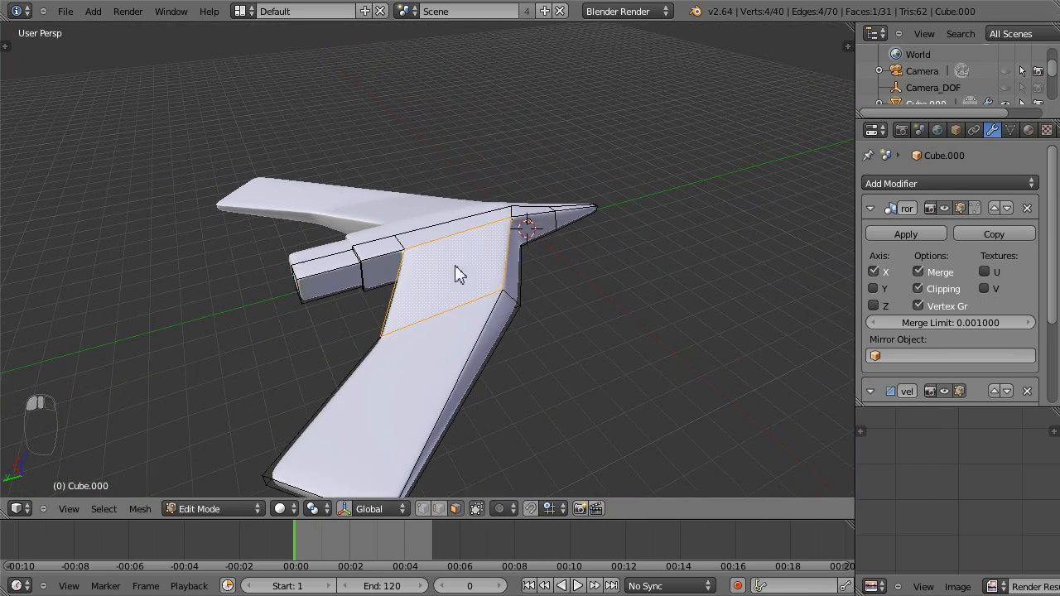
{"action": "scroll", "coordinate": [476, 313], "scroll_direction": "up", "scroll_amount": 3}
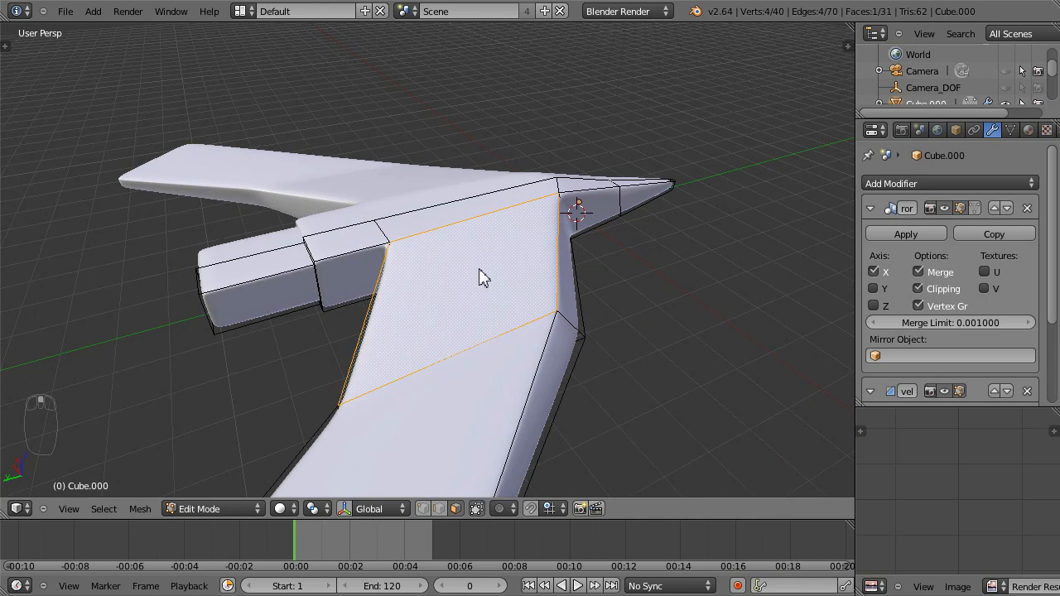
{"action": "key", "text": "e"}
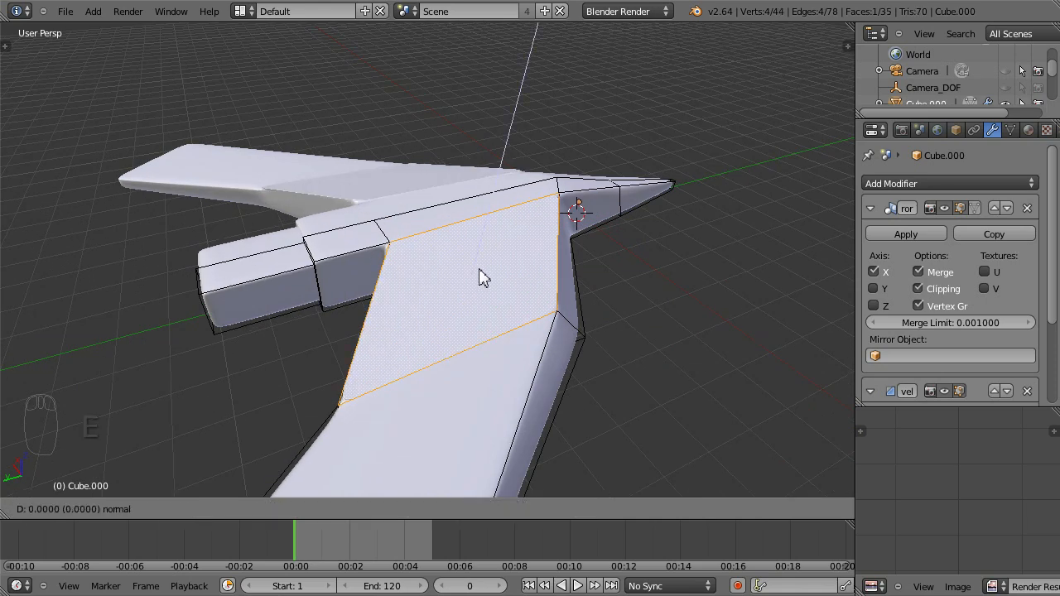
{"action": "right_click", "coordinate": [483, 276]}
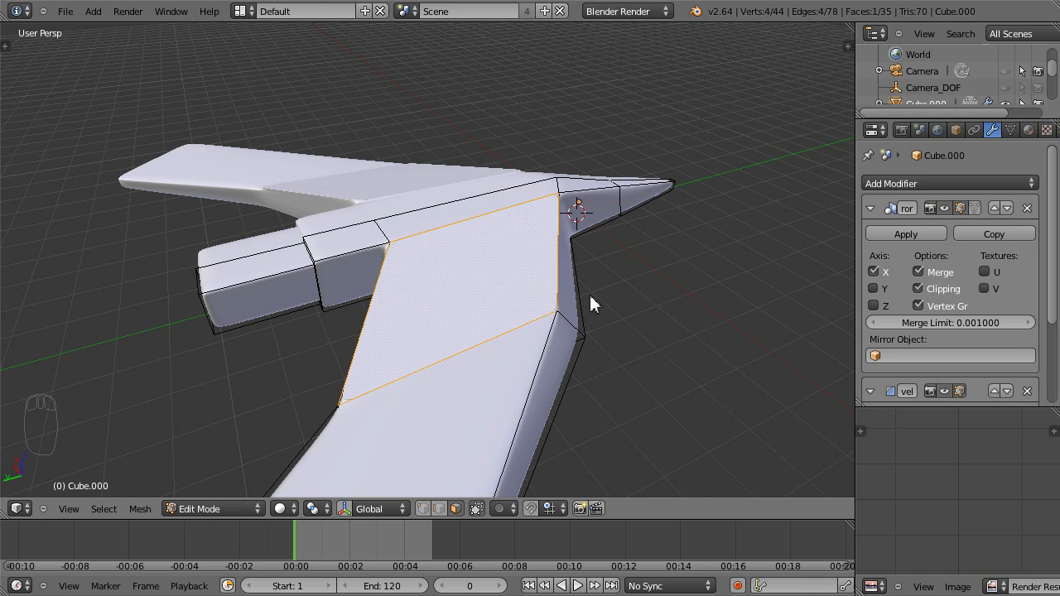
{"action": "key", "text": "s"}
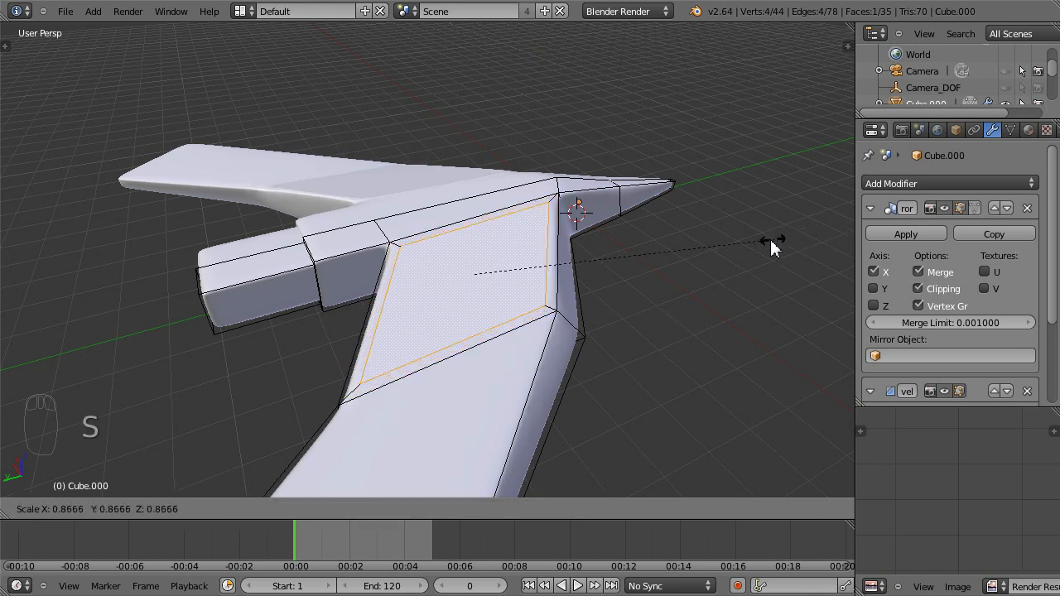
{"action": "left_click", "coordinate": [772, 244]}
Extrude the inset wing face about 0.10 inward to form a recessed panel and check the shape in Object Mode.
{"action": "key", "text": "e"}
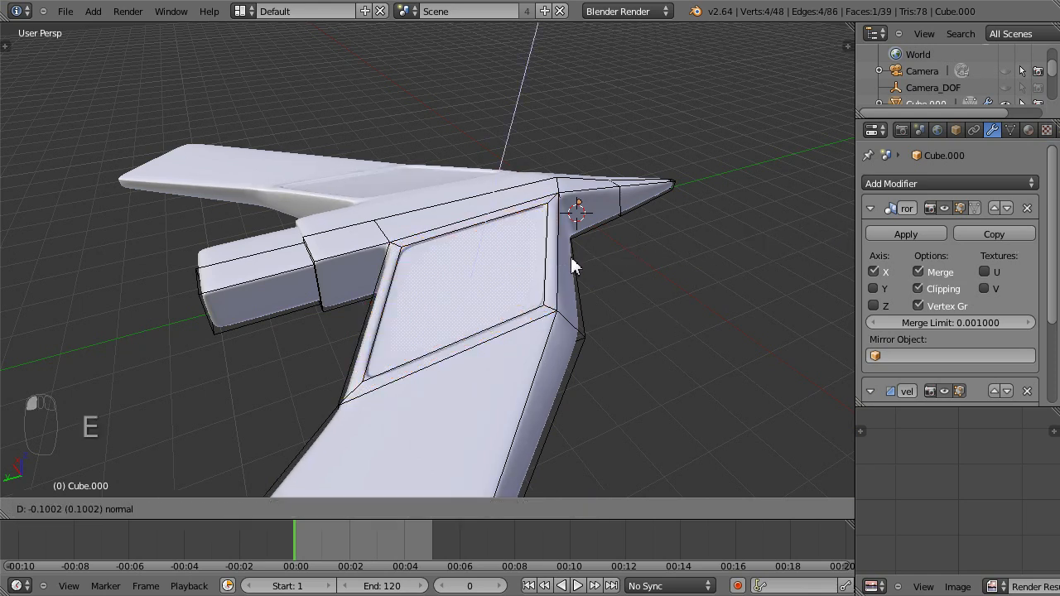
{"action": "left_click", "coordinate": [574, 267]}
{"action": "middle_click_drag", "start_coordinate": [574, 267], "coordinate": [602, 374]}
{"action": "key", "text": "Tab"}
{"action": "key", "text": "Tab"}
{"action": "scroll", "coordinate": [530, 364], "scroll_direction": "down", "scroll_amount": 4}
{"action": "middle_click_drag", "start_coordinate": [665, 447], "coordinate": [716, 380]}
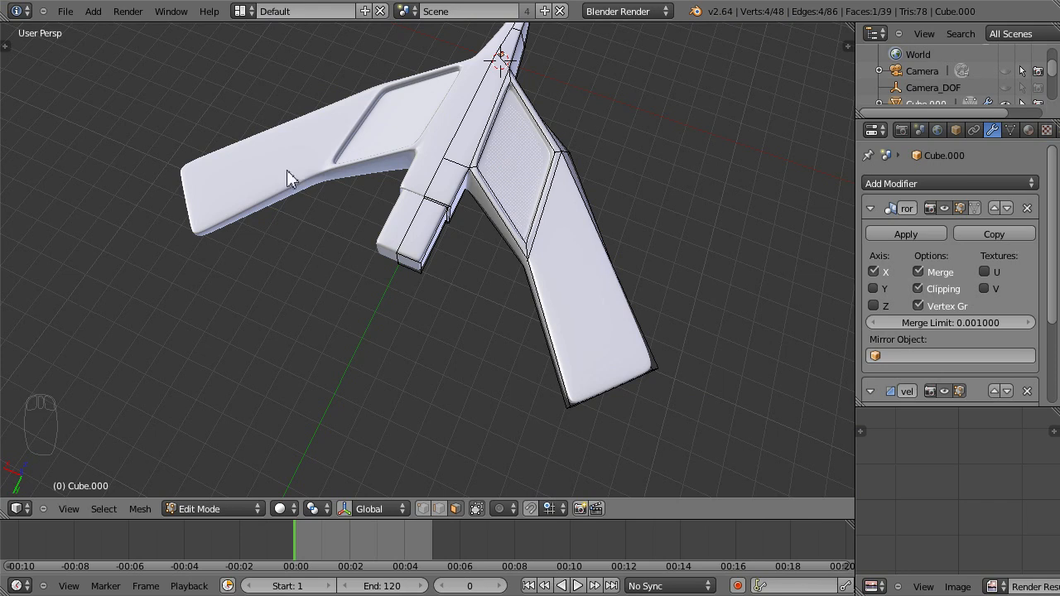
{"action": "middle_click_drag", "start_coordinate": [666, 379], "coordinate": [656, 380]}
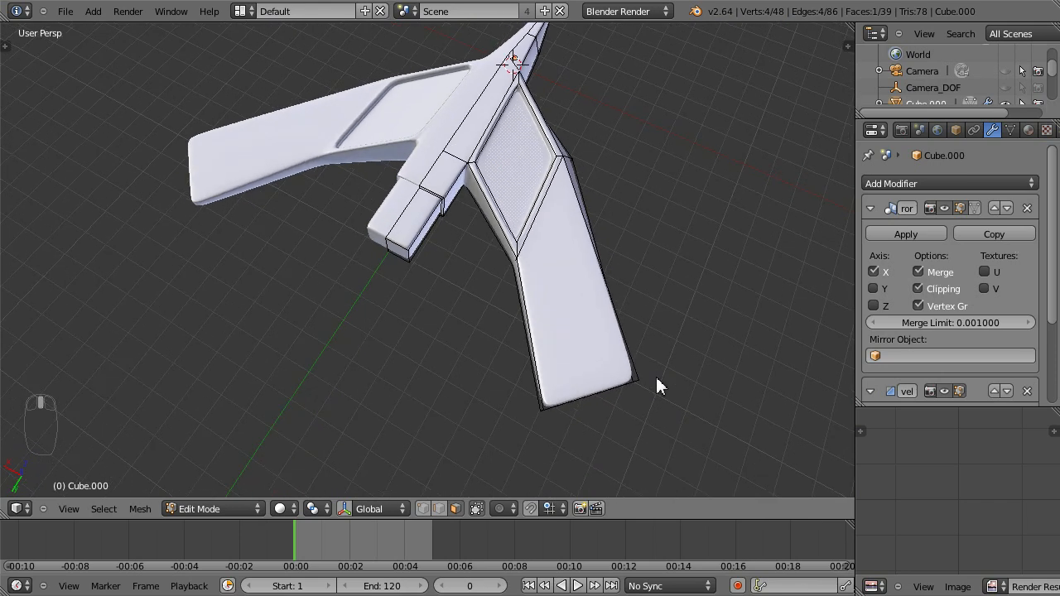
Select the front vertices of the wing tip in vertex mode and move them inward and forward in top view to widen the outer wing.
{"action": "key", "text": "z"}
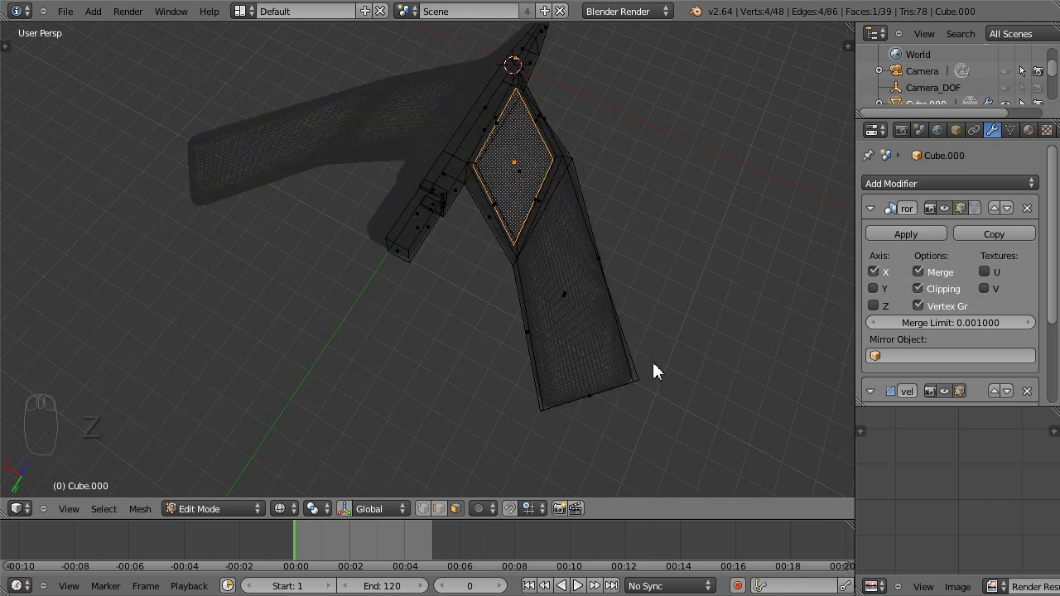
{"action": "key", "text": "space"}
{"action": "left_click", "coordinate": [634, 318]}
{"action": "mouse_move", "coordinate": [660, 348]}
{"action": "left_mouse_down", "text": "ctrl"}
{"action": "mouse_move", "coordinate": [544, 426]}
{"action": "mouse_move", "coordinate": [646, 452]}
{"action": "mouse_move", "coordinate": [676, 355]}
{"action": "left_mouse_up", "text": "ctrl"}
{"action": "key", "text": "a"}
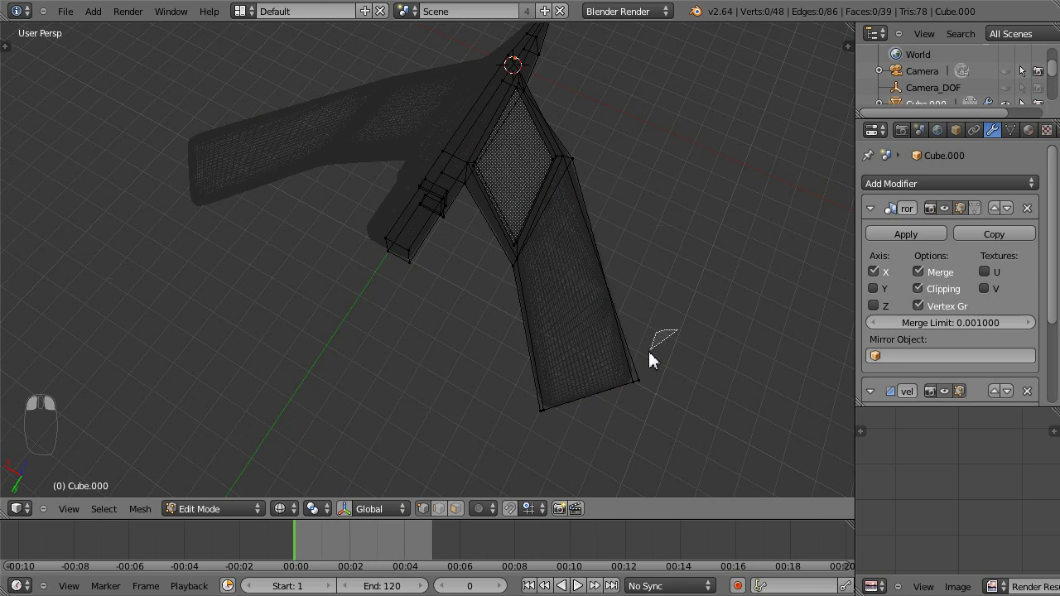
{"action": "left_click_drag", "start_coordinate": [701, 409], "coordinate": [705, 404], "text": "ctrl"}
{"action": "key", "text": "z"}
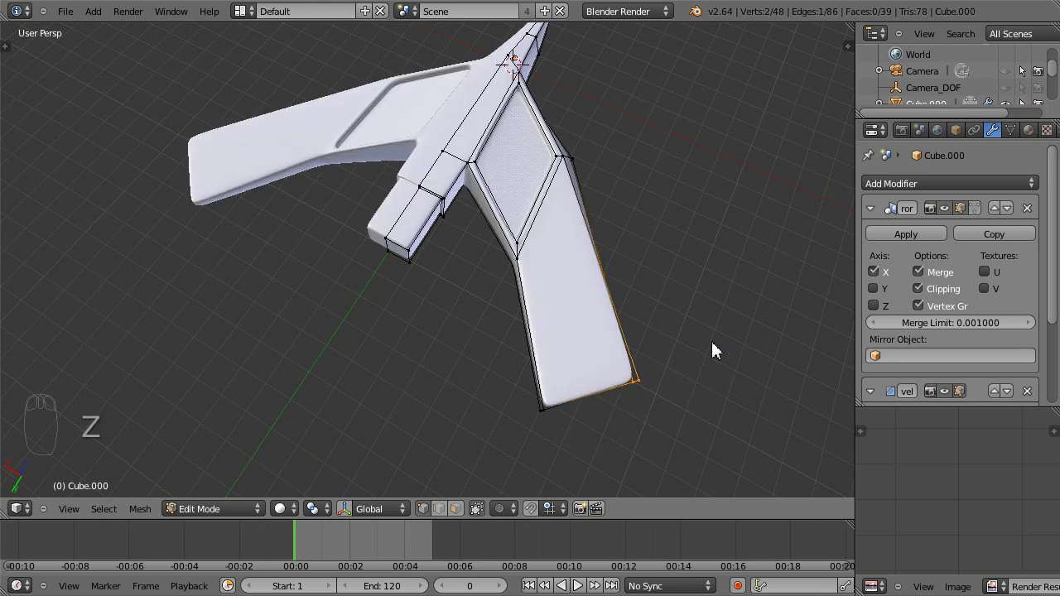
{"action": "key", "text": "KP_7"}
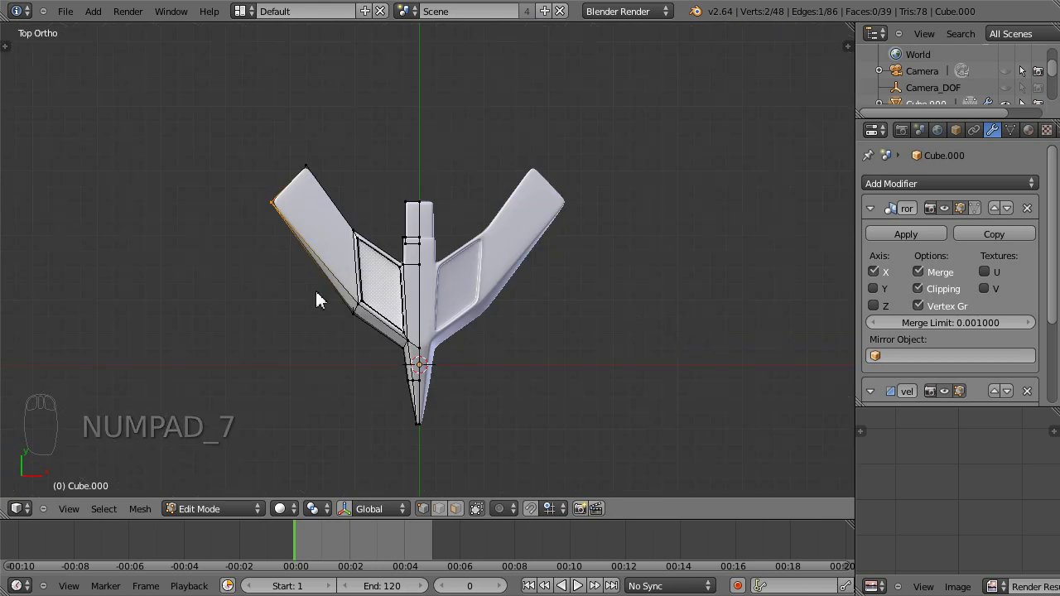
{"action": "scroll", "coordinate": [316, 299], "scroll_direction": "up", "scroll_amount": 3}
{"action": "key", "text": "g"}
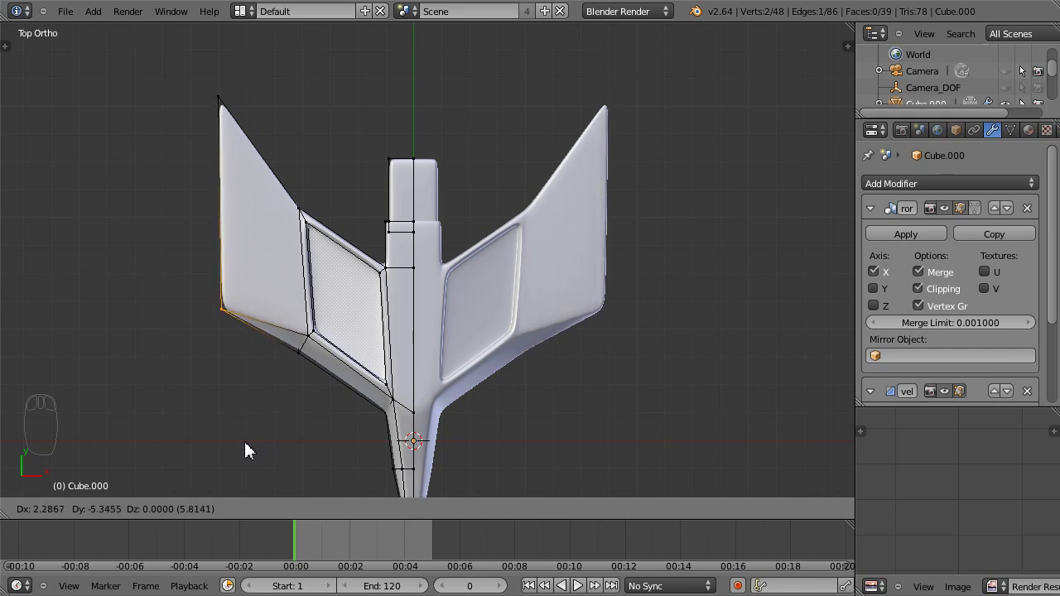
{"action": "left_click", "coordinate": [251, 355]}
{"action": "middle_click_drag", "start_coordinate": [550, 378], "coordinate": [518, 346]}
{"action": "scroll", "coordinate": [545, 374], "scroll_direction": "down", "scroll_amount": 3}
{"action": "scroll", "coordinate": [527, 366], "scroll_direction": "down", "scroll_amount": 5}
{"action": "scroll", "coordinate": [361, 380], "scroll_direction": "up", "scroll_amount": 4}
{"action": "key", "text": "Tab"}
{"action": "key", "text": "Tab"}
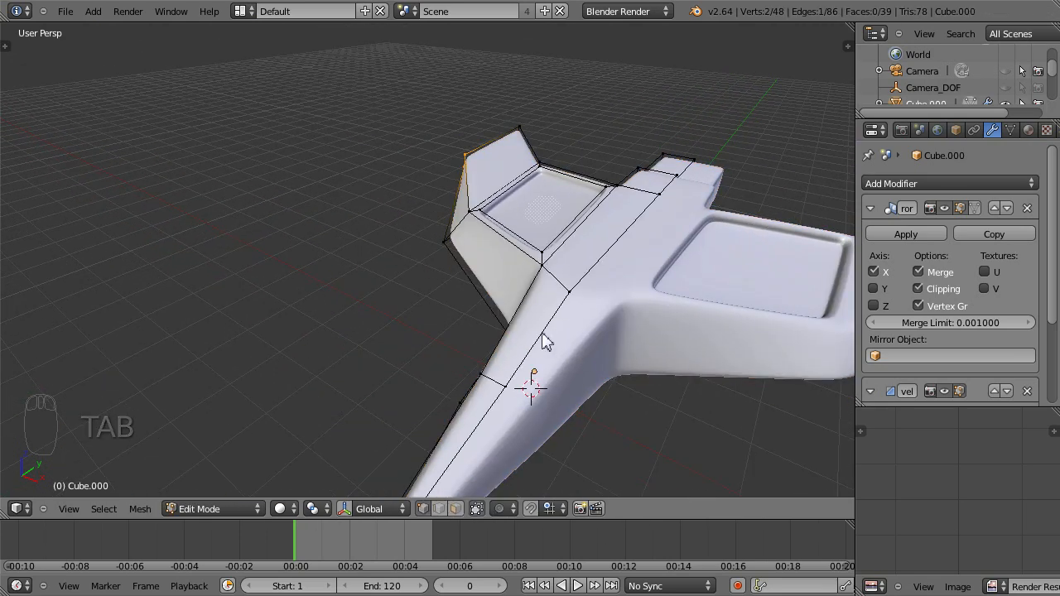
Switch to face selection and select the fuselage top face between the nose and the wing root.
{"action": "key", "text": "space"}
{"action": "left_click", "coordinate": [533, 367]}
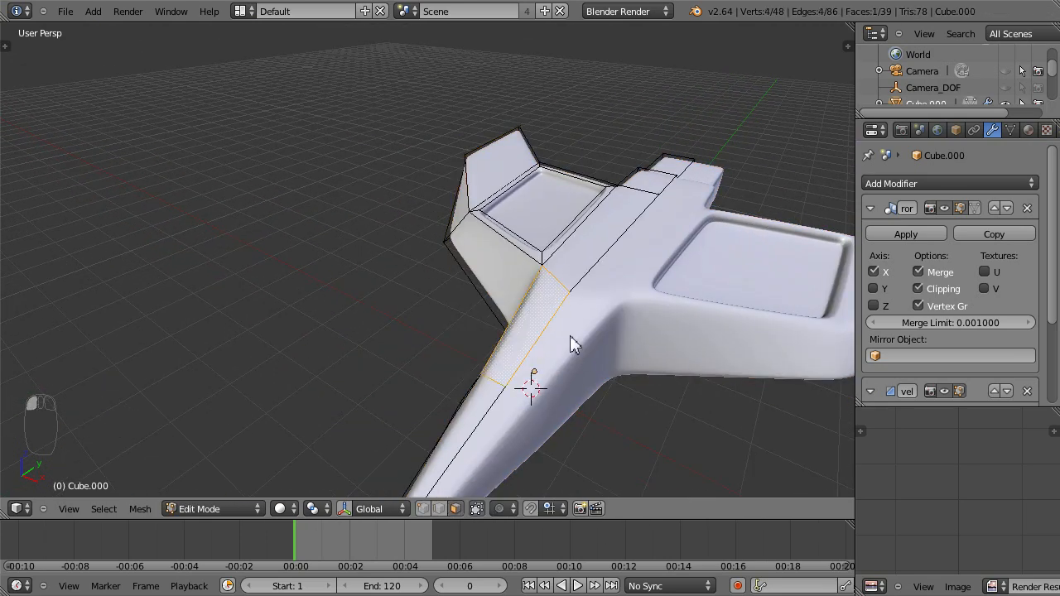